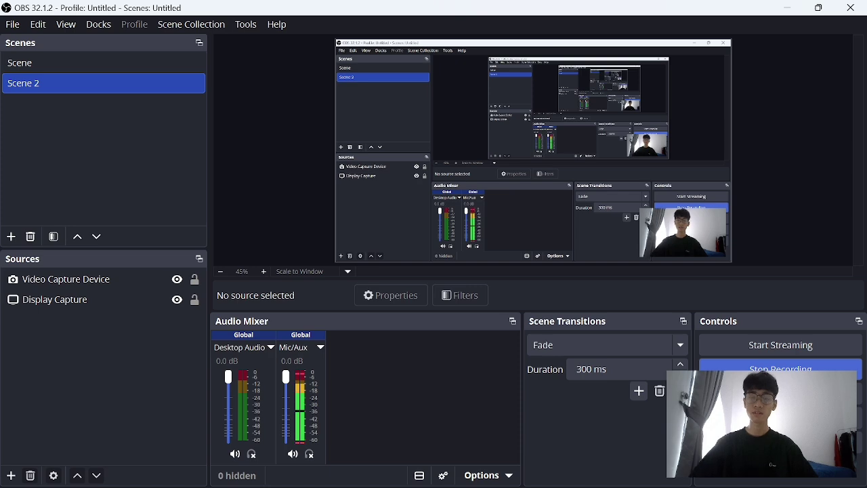
Minimize OBS and scroll through the Tugas 2 hospital ERD assignment PDF.
click(790, 8)
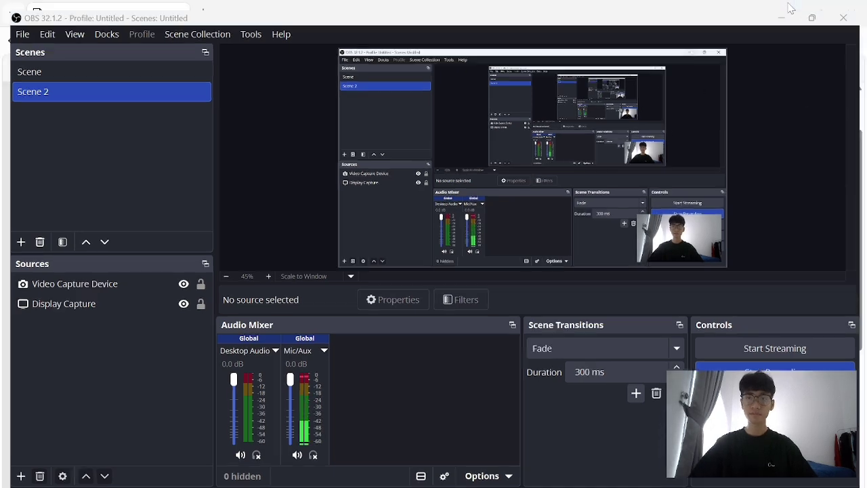
scroll(385, 238, down, 2)
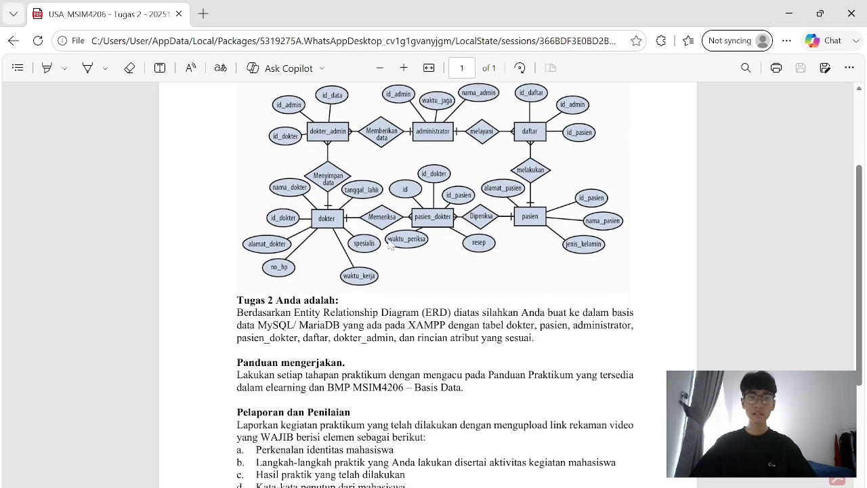
scroll(390, 247, up, 3)
scroll(333, 248, down, 2)
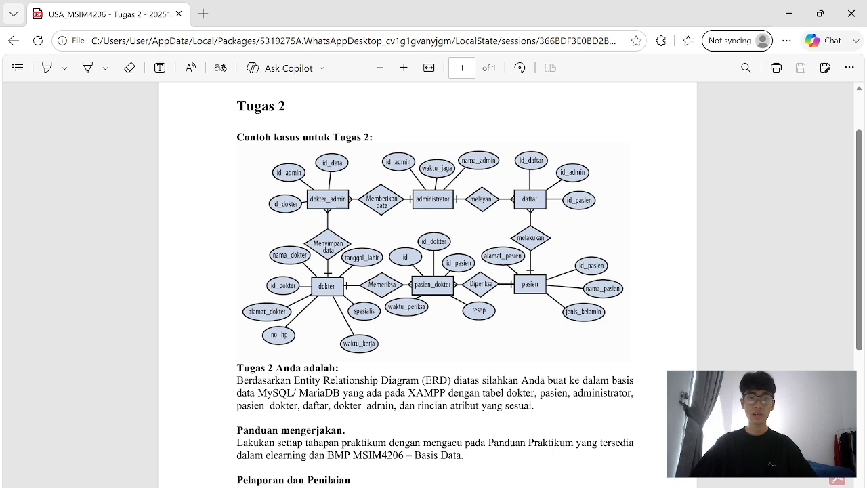
scroll(281, 161, down, 2)
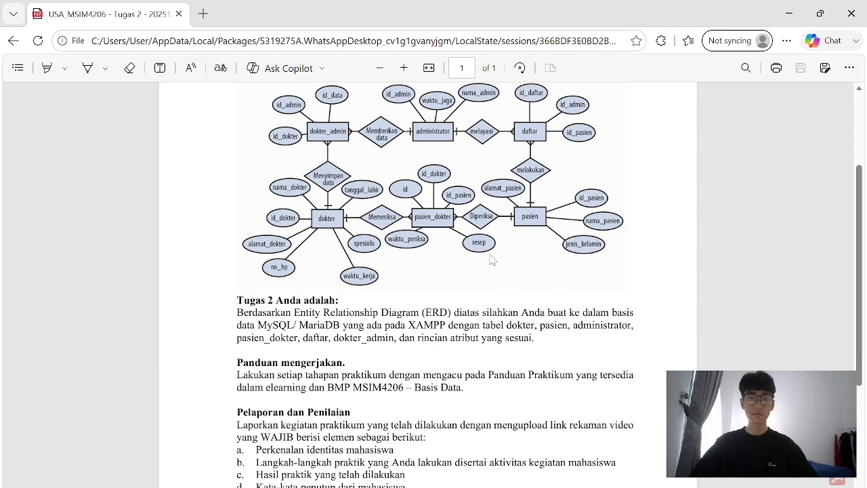
scroll(388, 227, down, 1)
scroll(388, 227, up, 1)
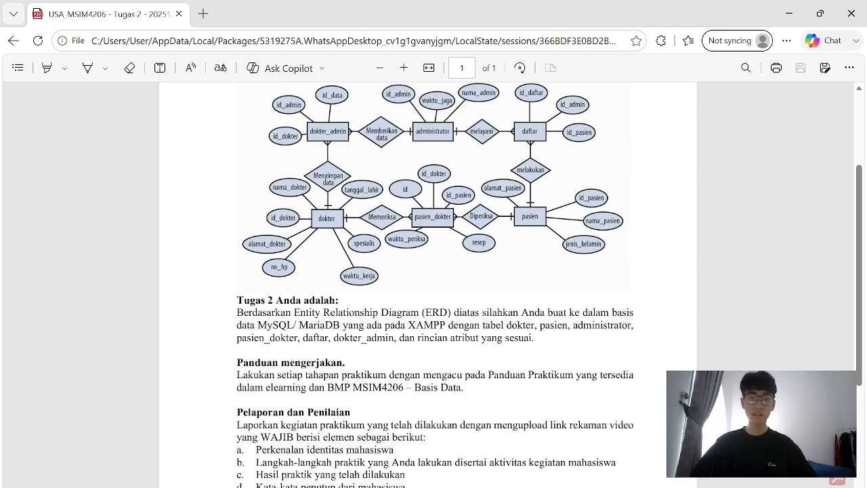
Highlight the phrase about MariaDB on XAMPP, clear it, and bring up Windows Search.
drag(294, 326, 451, 325)
click(451, 326)
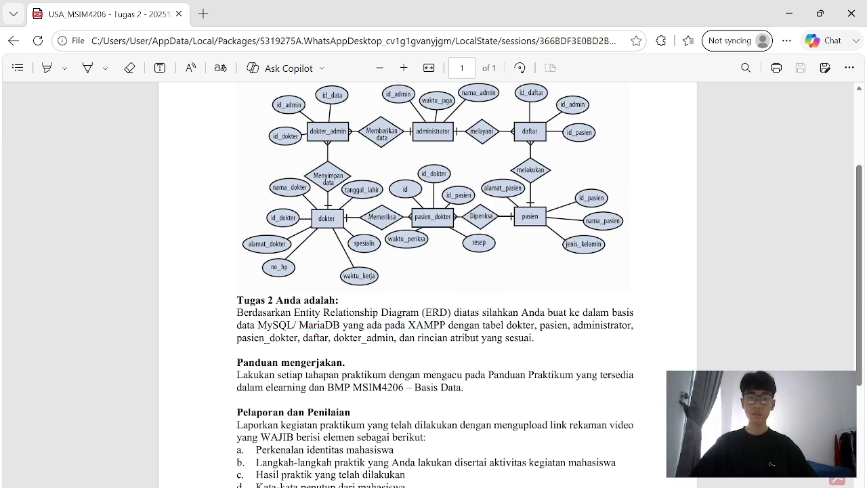
key(super+s)
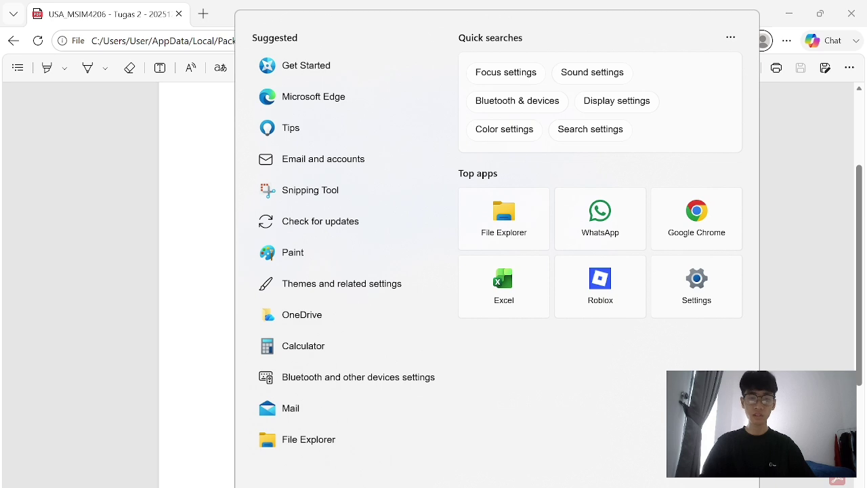
Run XAMPP Control Panel as administrator, start Apache and MySQL, and launch MySQL's phpMyAdmin.
text(xam)
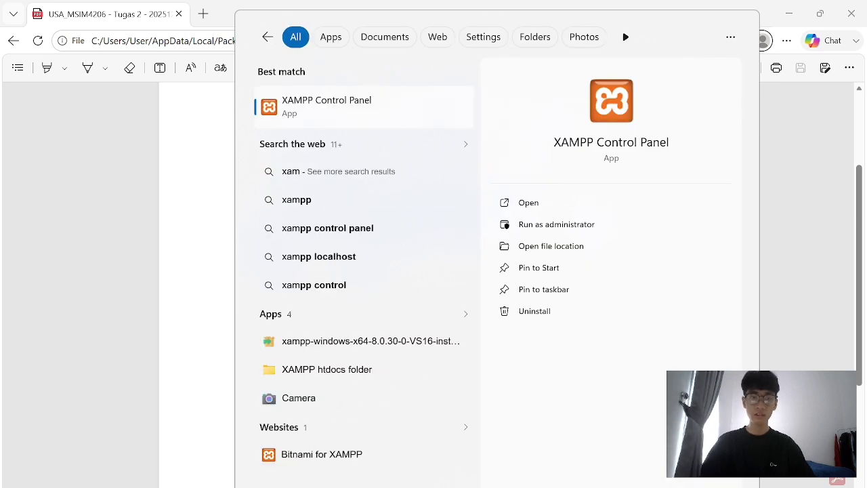
text(pp)
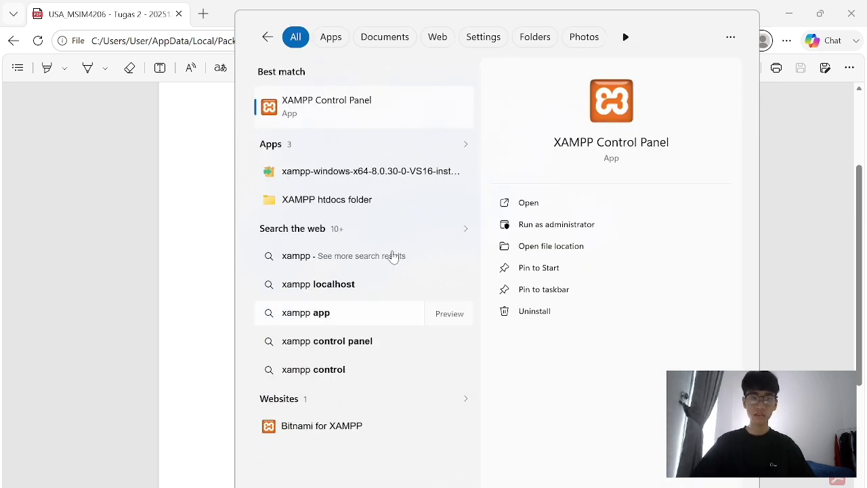
click(555, 225)
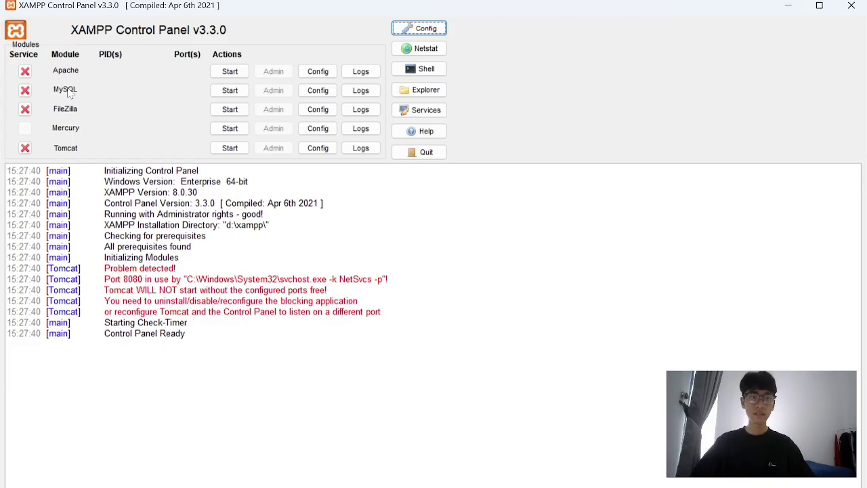
click(241, 75)
click(230, 91)
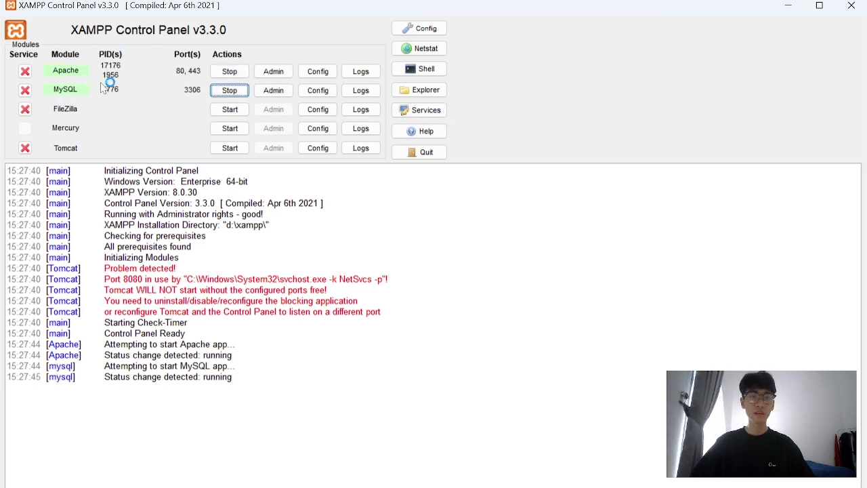
click(274, 90)
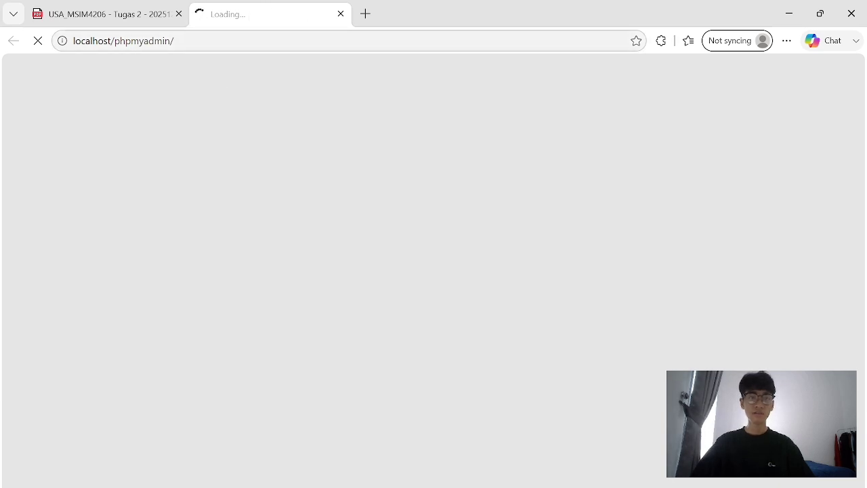
Flip between the assignment PDF and phpMyAdmin tabs until the 127.0.0.1 home page loads.
click(126, 18)
click(241, 18)
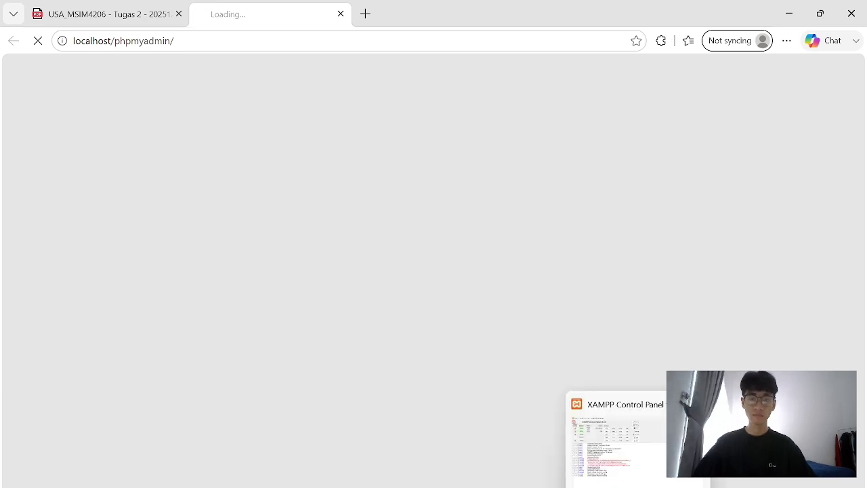
mouse_move(637, 485)
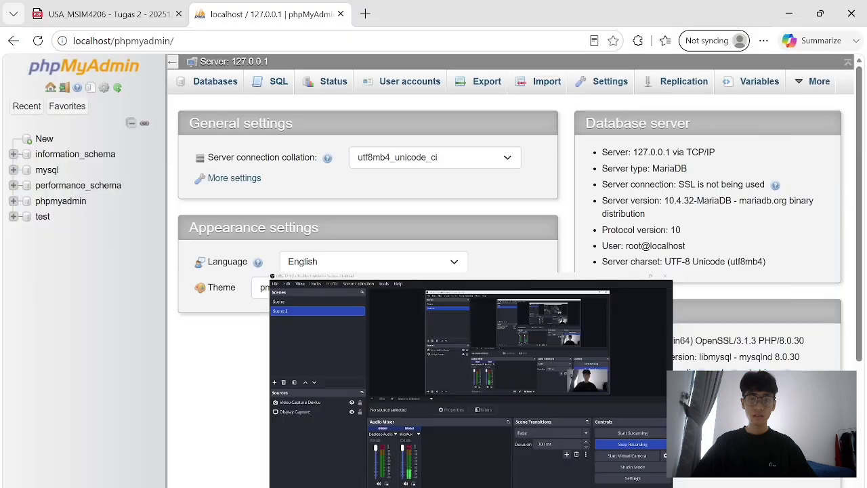
click(74, 8)
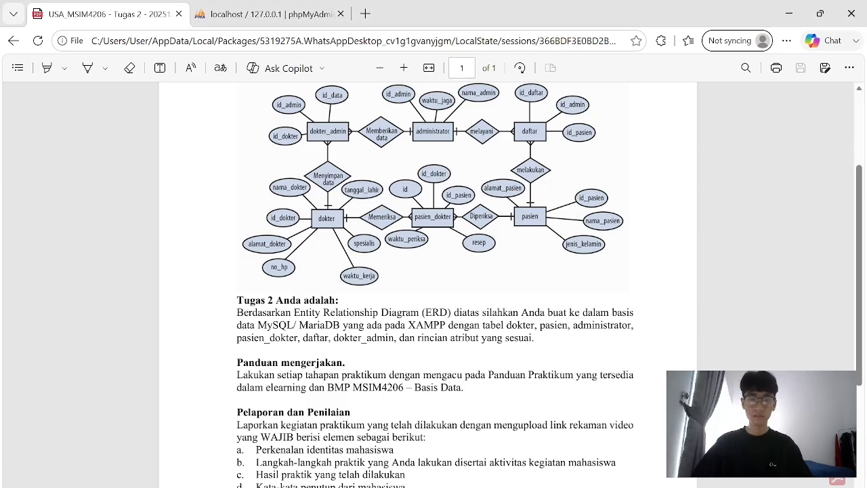
click(305, 15)
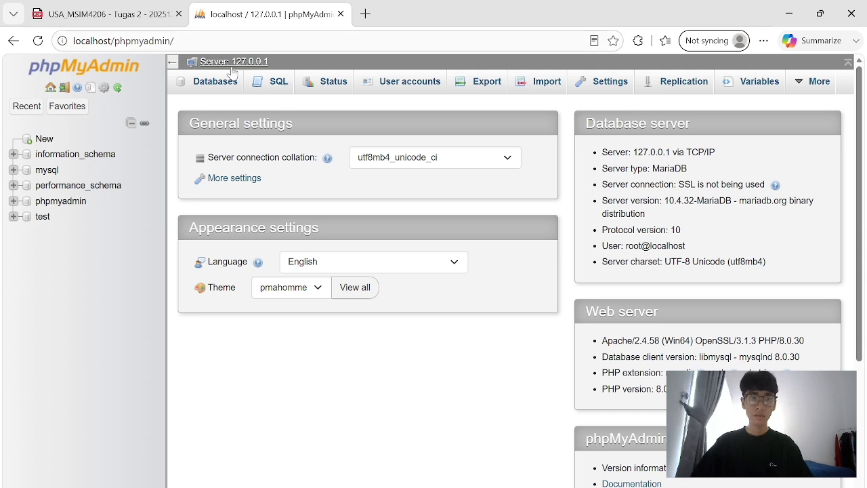
Create the rumahsakit database from the Databases tab, then switch back to the ERD.
click(220, 85)
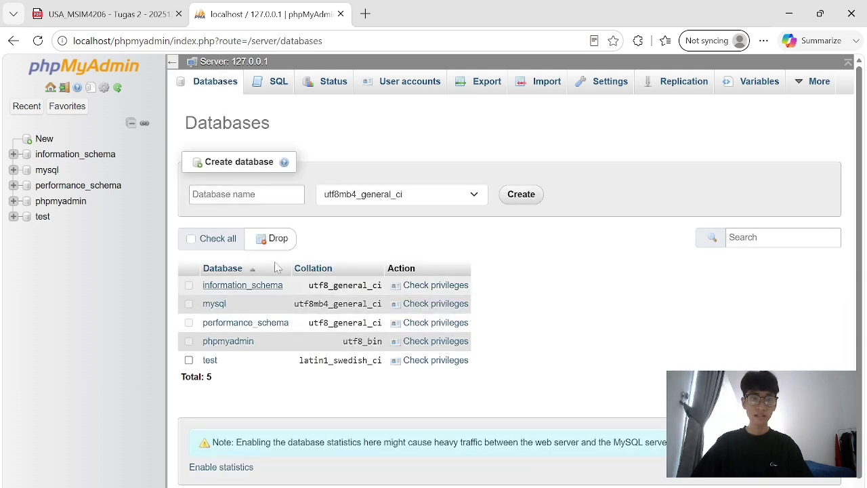
click(261, 195)
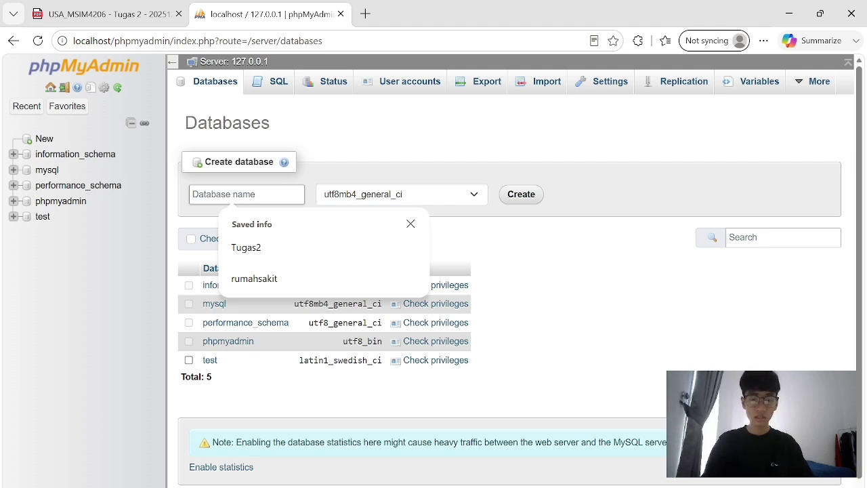
text(rumahsakit)
key(Tab)
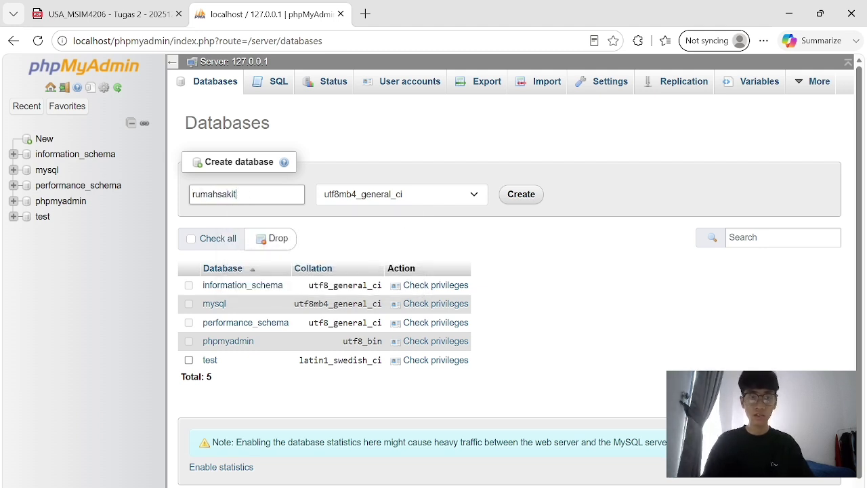
click(523, 197)
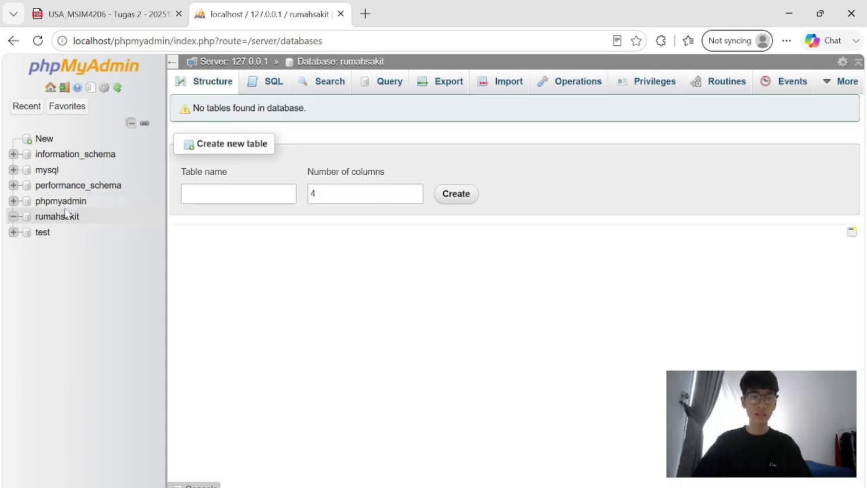
click(239, 194)
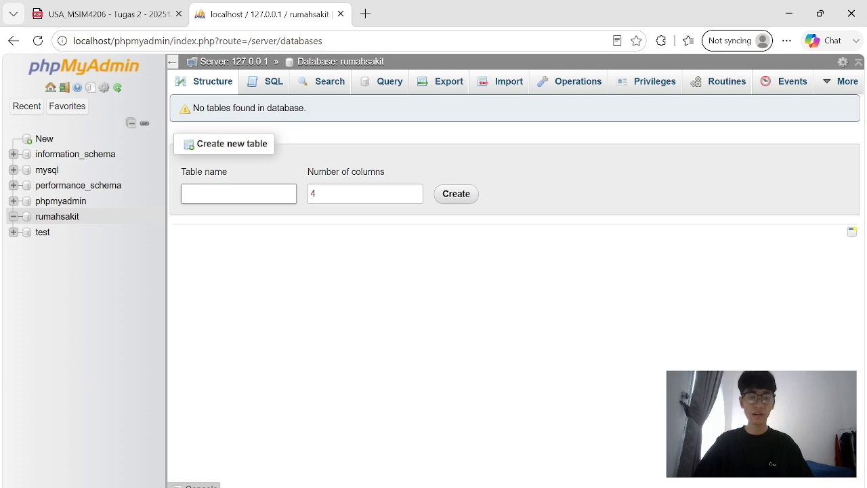
key(ctrl+shift+Tab)
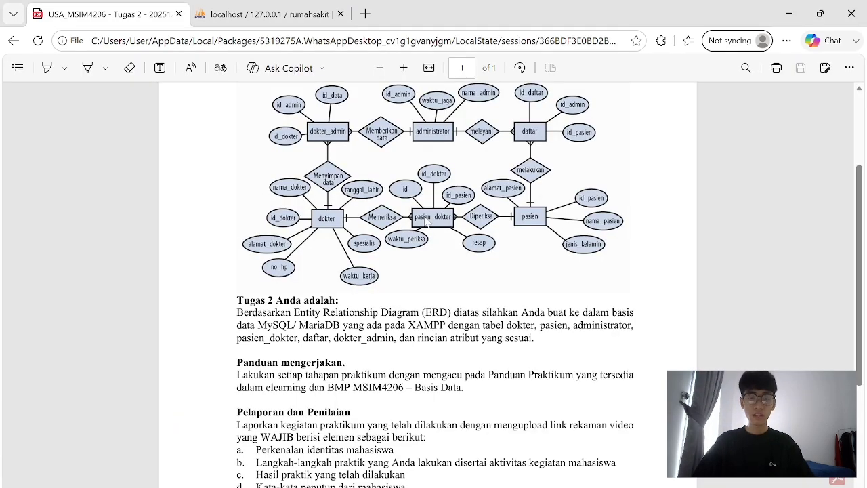
Scroll the ERD to check the dokter_admin entity, then return to the empty rumahsakit database.
scroll(379, 216, up, 2)
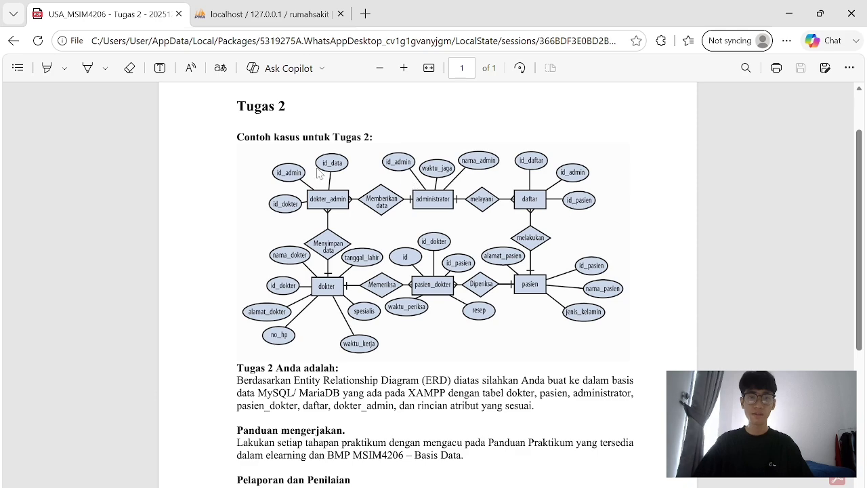
scroll(393, 331, down, 2)
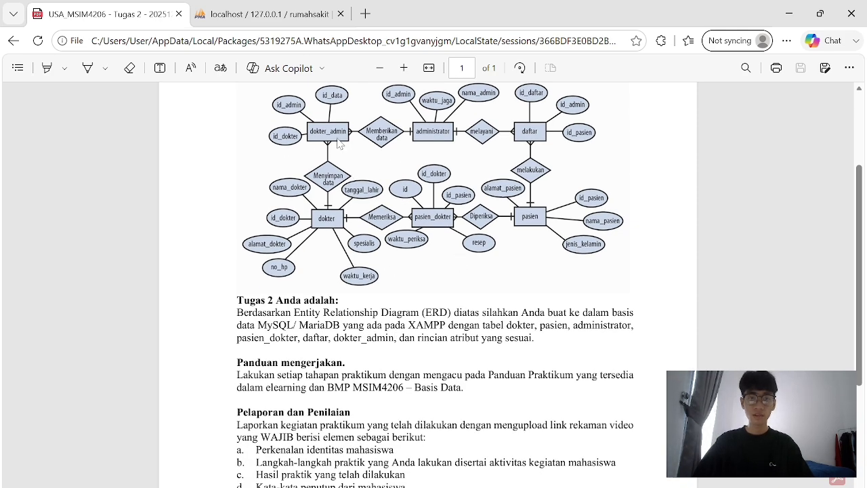
scroll(337, 144, up, 2)
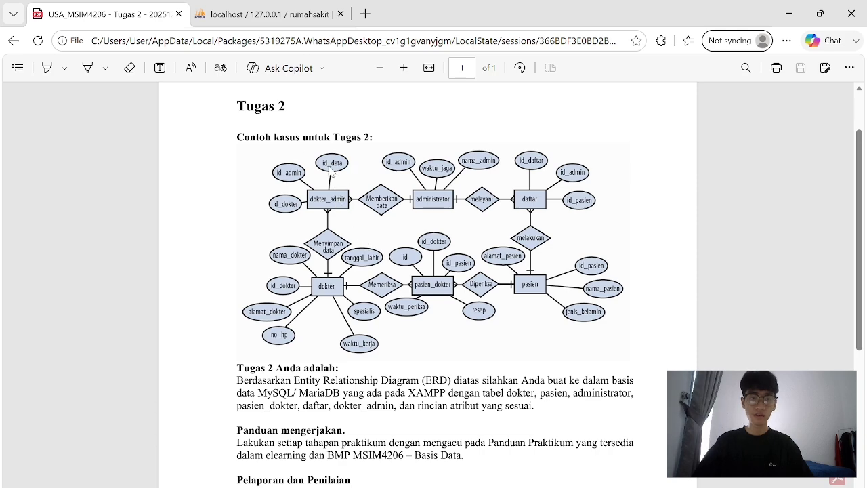
key(ctrl+Tab)
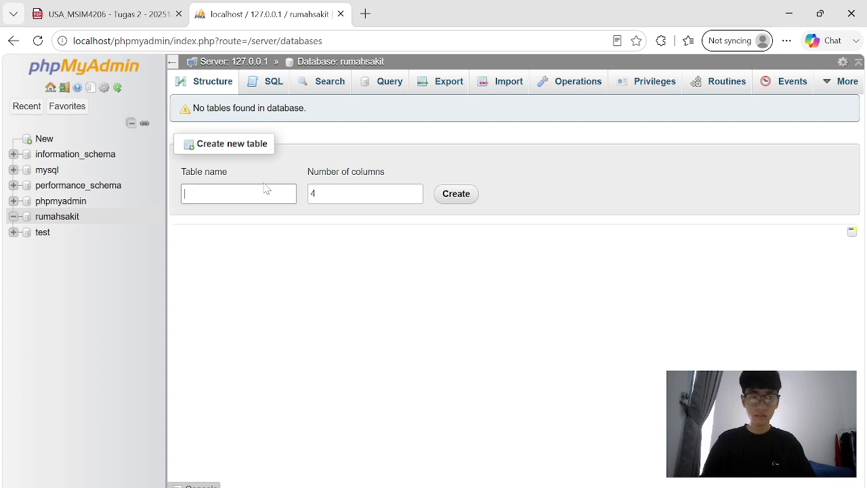
Start a new table named dokter_admin with 3 columns.
key(ctrl+Tab)
key(alt+Tab)
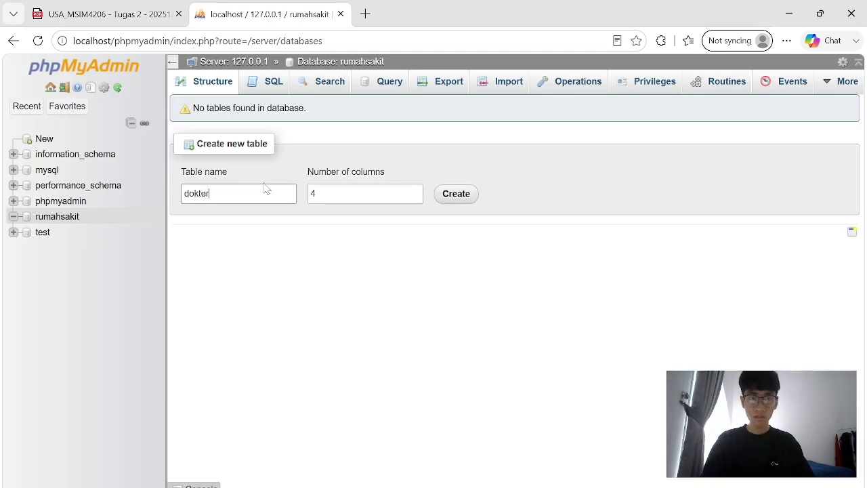
text(in)
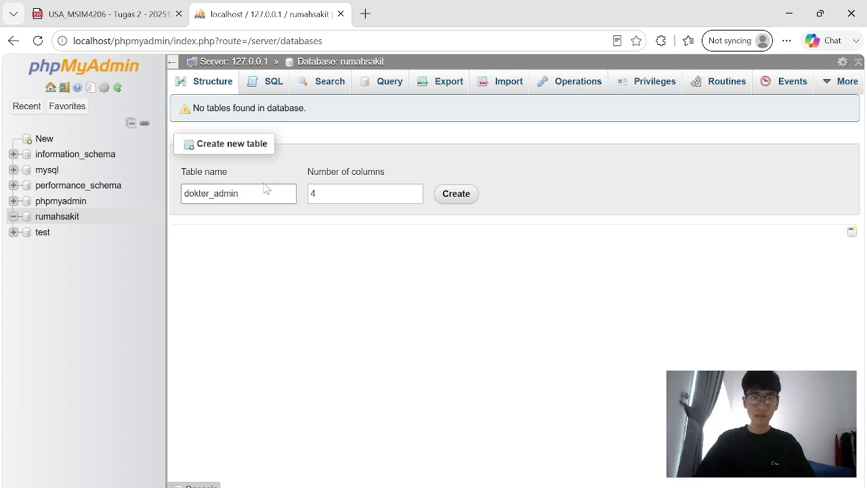
key(Tab)
key(BackSpace)
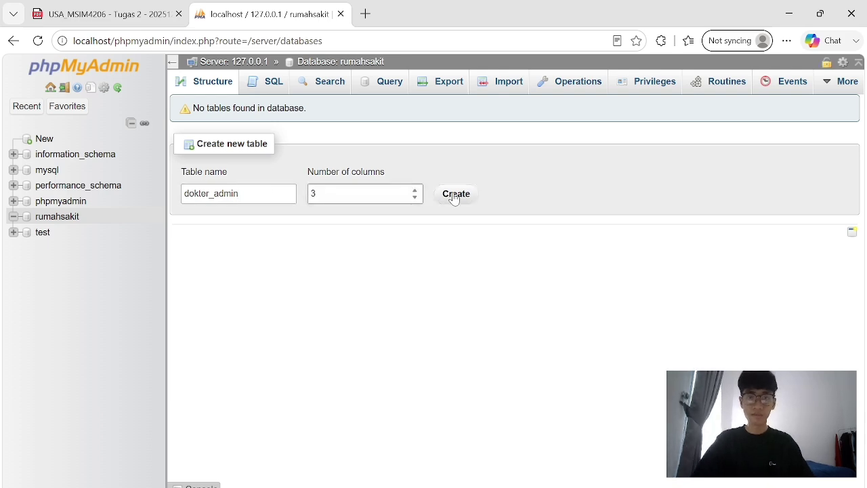
click(453, 196)
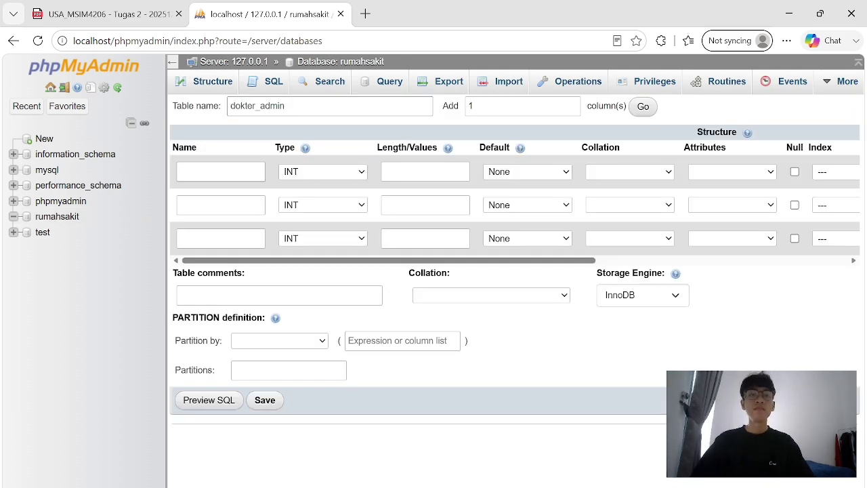
Name the first column id_data, checking dokter_admin's attributes in the ERD.
key(ctrl+shift+Tab)
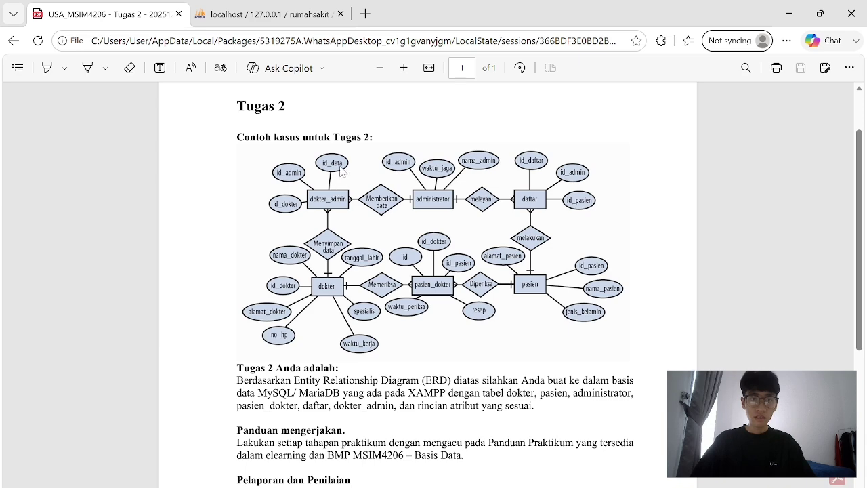
key(alt+Tab)
click(216, 172)
key(ctrl+shift+Tab)
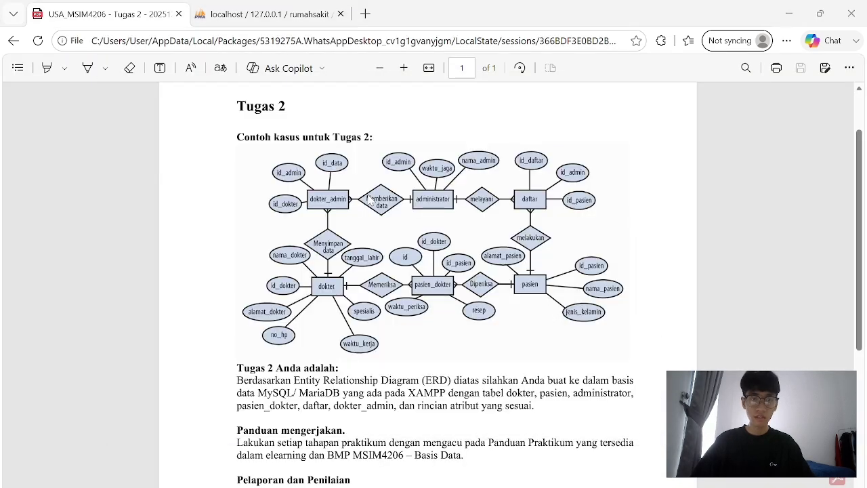
key(ctrl+Tab)
text(id)
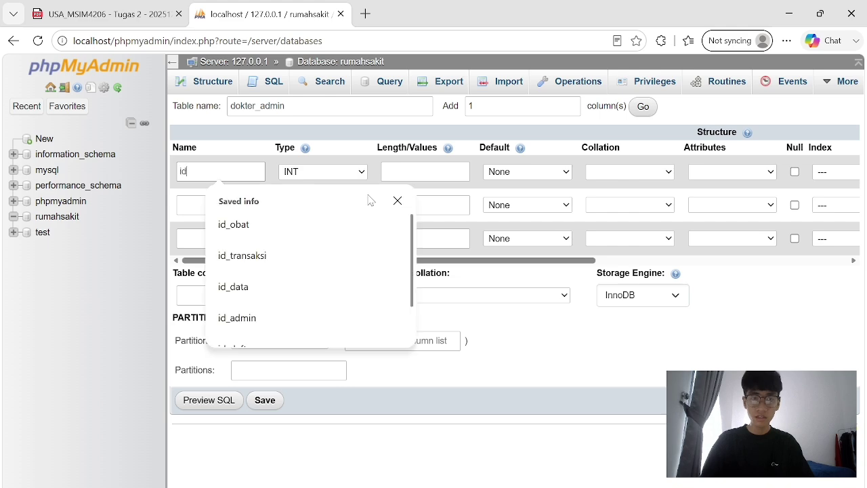
text(_data)
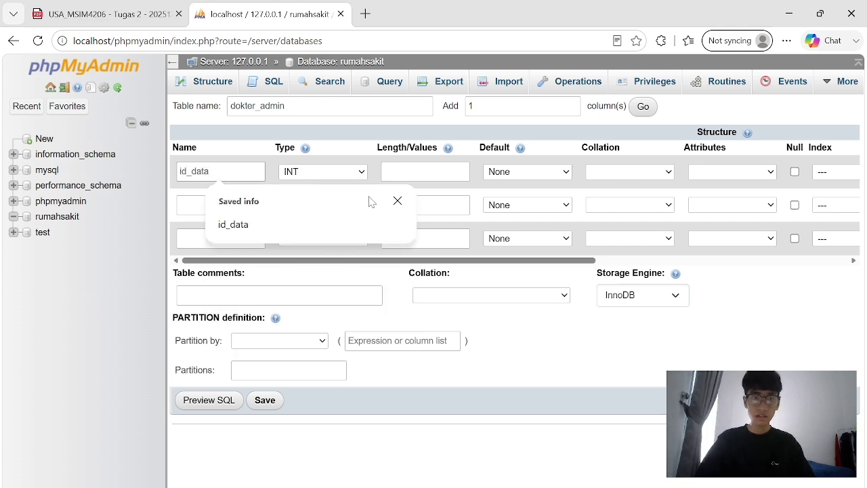
key(alt+Tab)
key(alt+Tab)
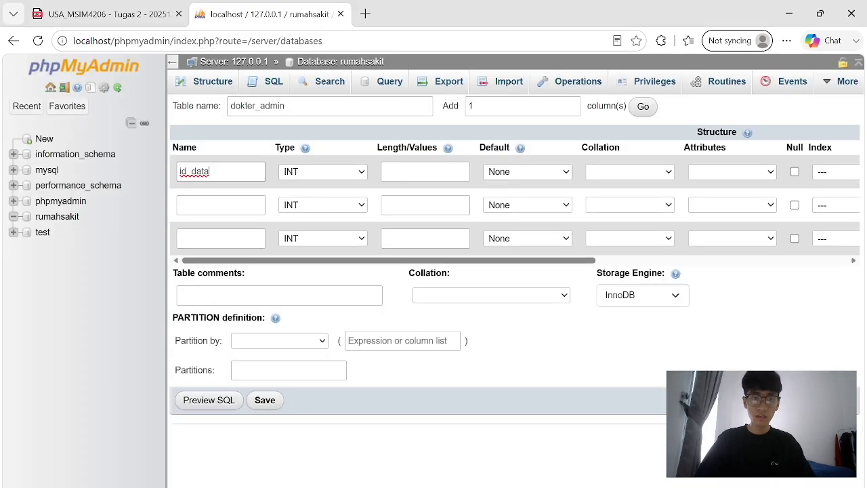
Name the second and third columns id_admin and id_dokter, comparing names against the ERD.
click(220, 205)
text(id_)
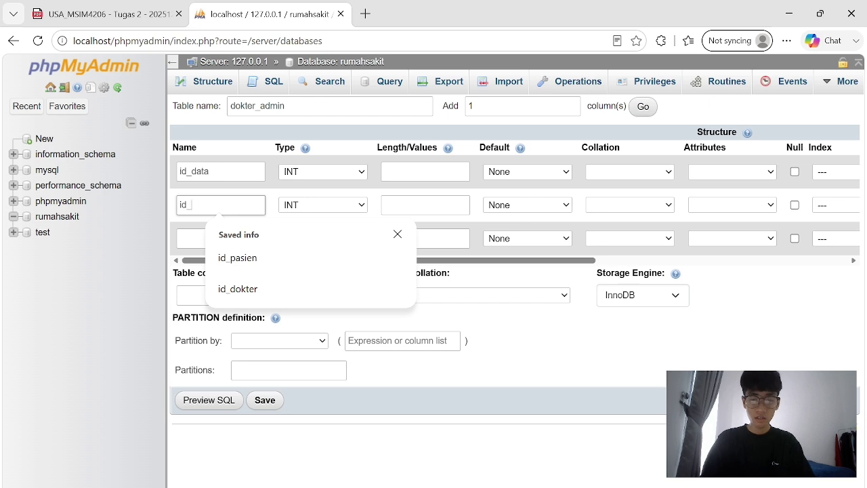
text(admin)
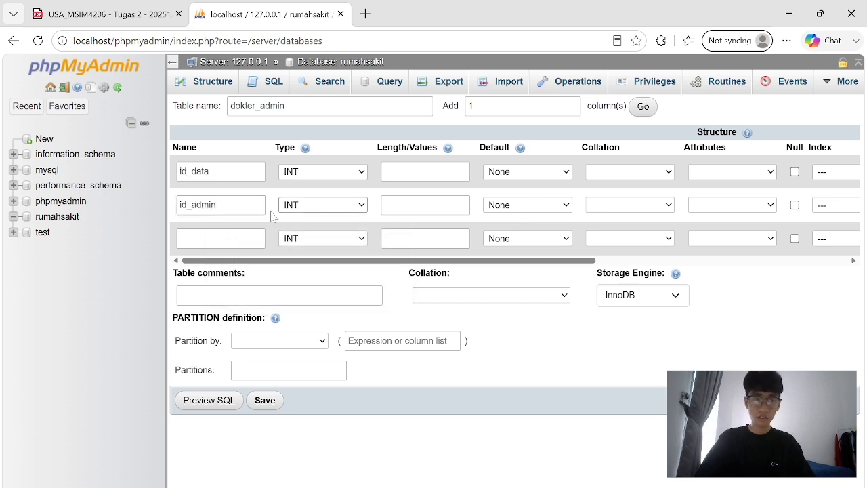
click(220, 238)
text(id_d)
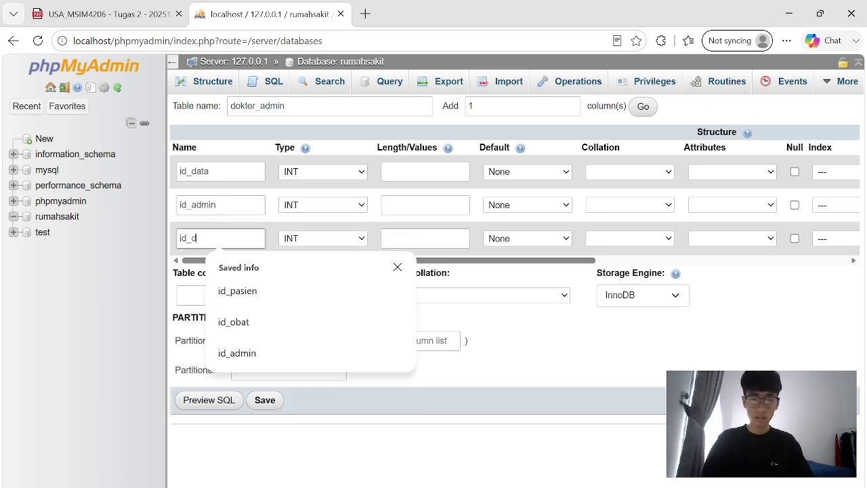
text(okter)
key(ctrl+shift+Tab)
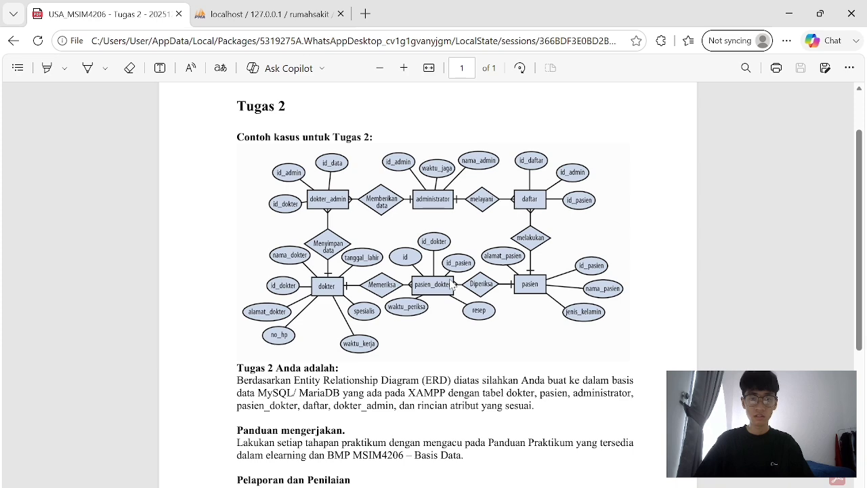
key(ctrl+Tab)
key(ctrl+Tab)
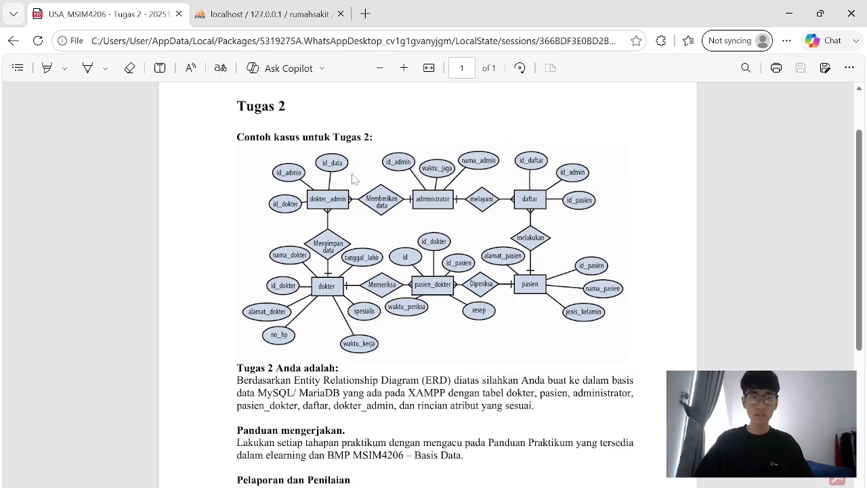
key(ctrl+Tab)
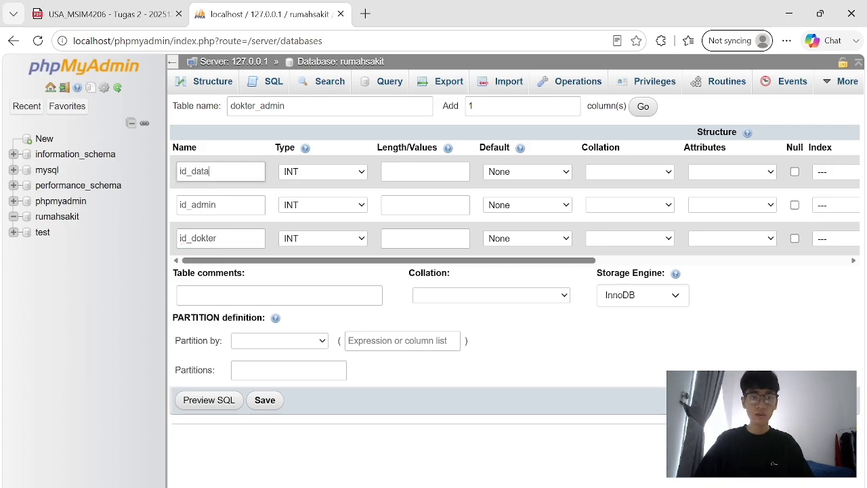
drag(218, 238, 177, 238)
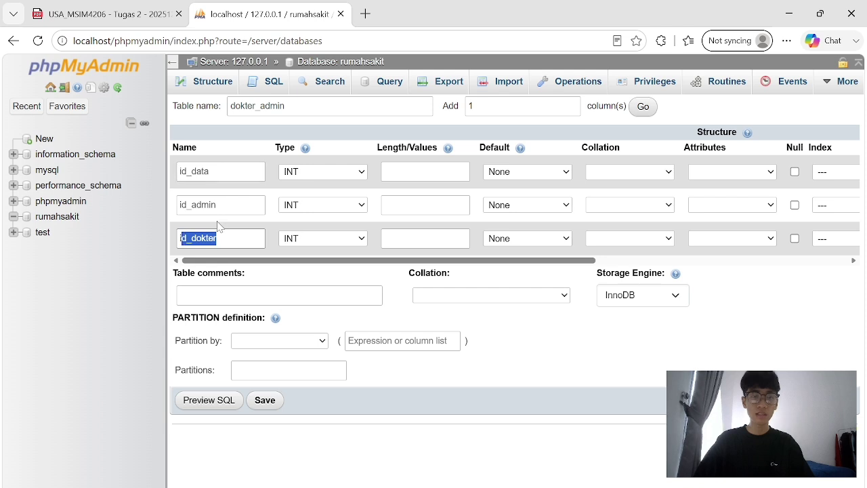
drag(224, 204, 175, 207)
drag(218, 171, 175, 180)
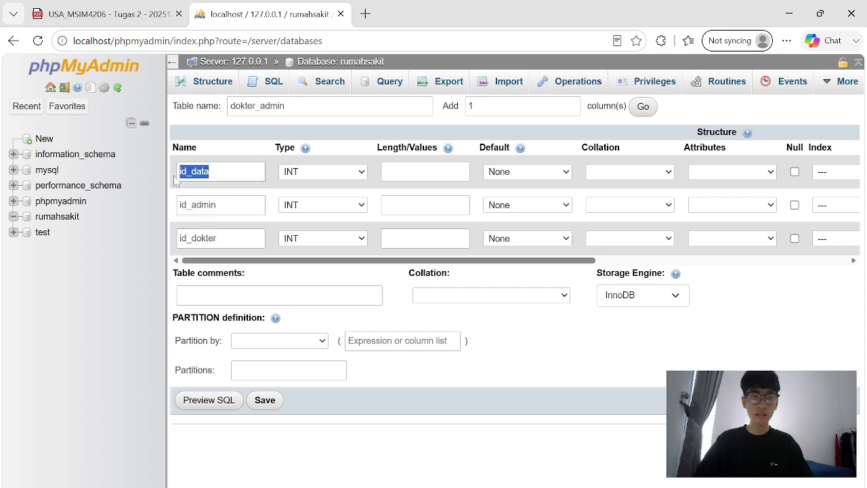
Keep INT as the data type for id_data, id_admin and id_dokter.
click(309, 171)
click(313, 172)
click(359, 173)
click(360, 173)
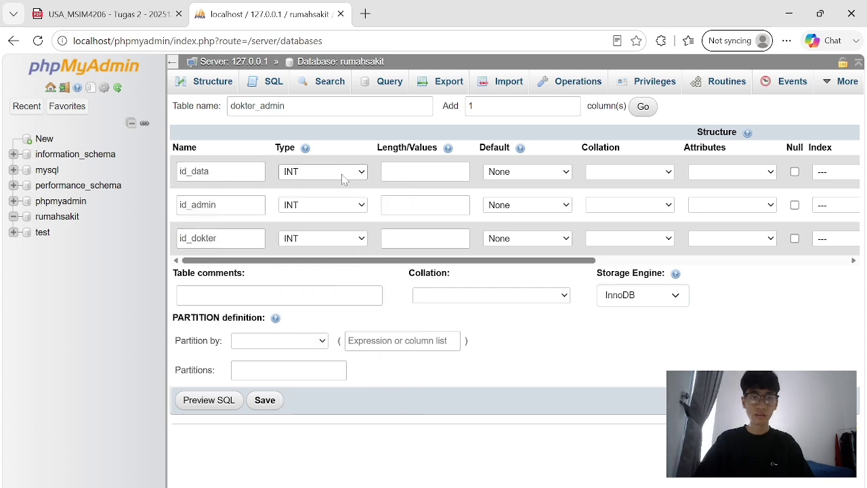
click(360, 207)
click(332, 227)
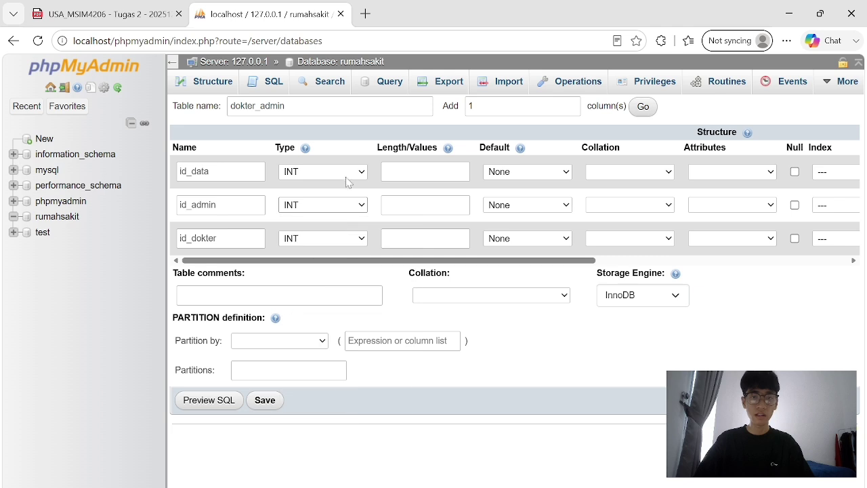
click(348, 178)
click(349, 193)
click(352, 243)
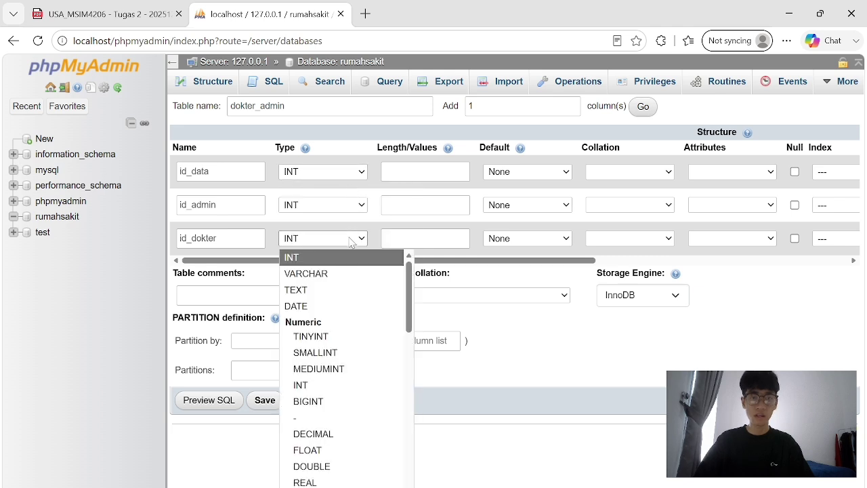
click(334, 258)
Set Length/Values to 3 for id_data, id_admin and id_dokter.
click(425, 171)
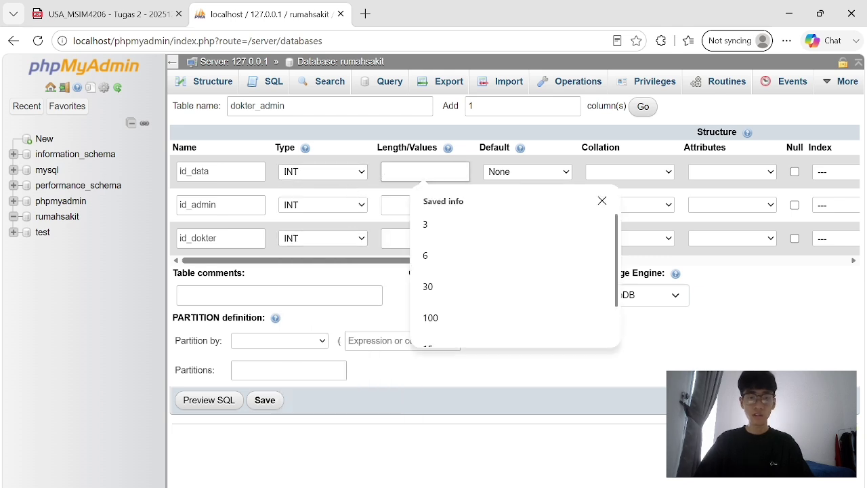
click(426, 225)
click(415, 205)
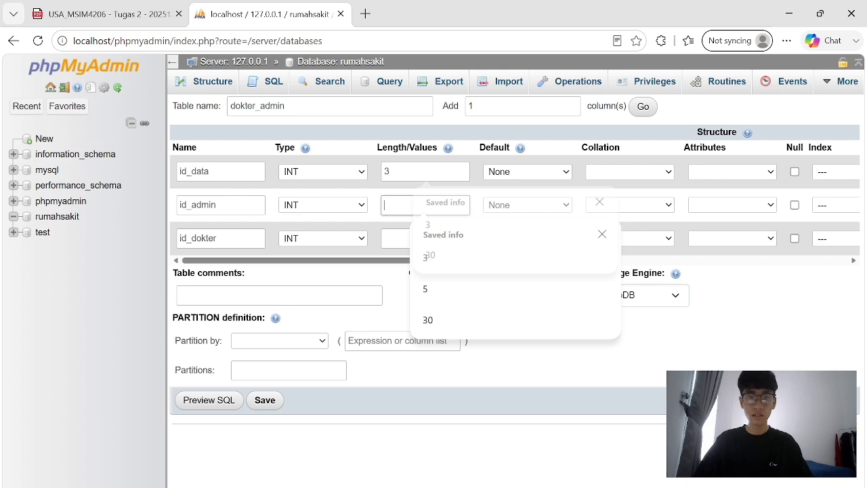
click(425, 258)
click(406, 238)
text(3)
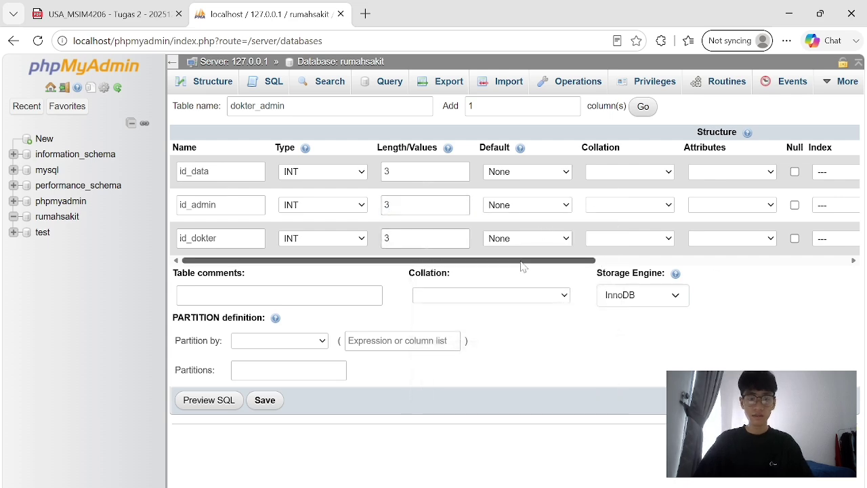
key(alt+Tab)
key(alt+Tab)
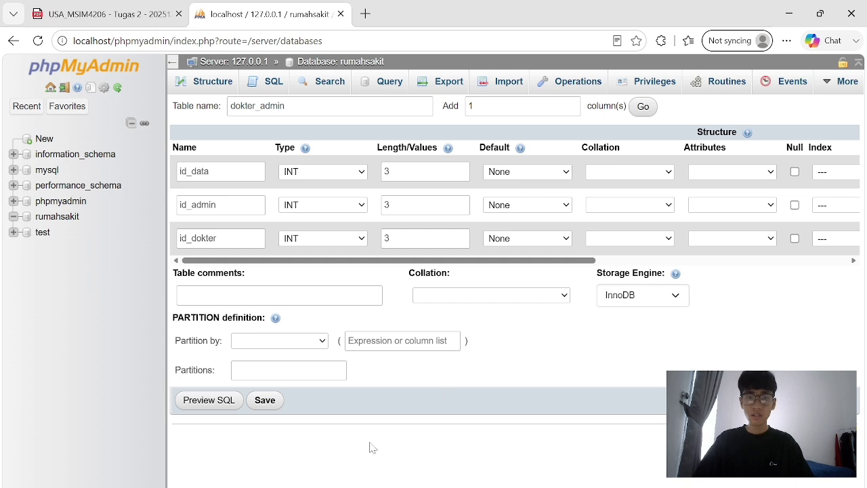
Save the dokter_admin table and make id_data its primary key.
click(265, 400)
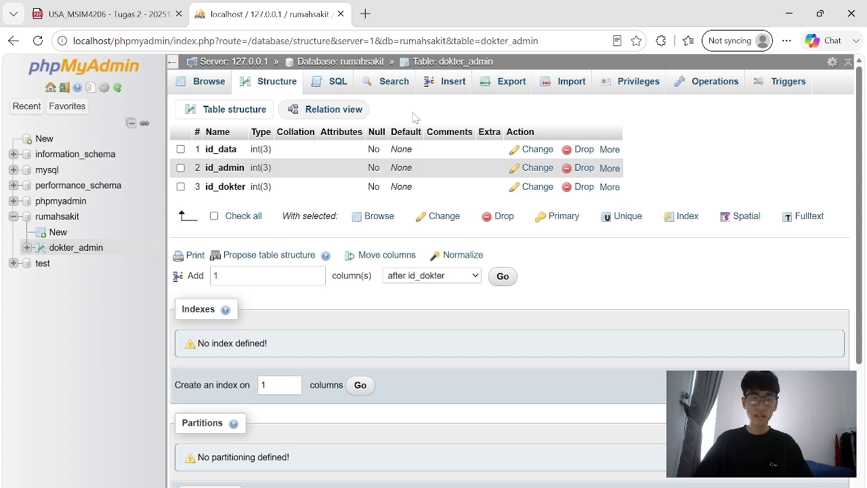
drag(409, 117, 415, 183)
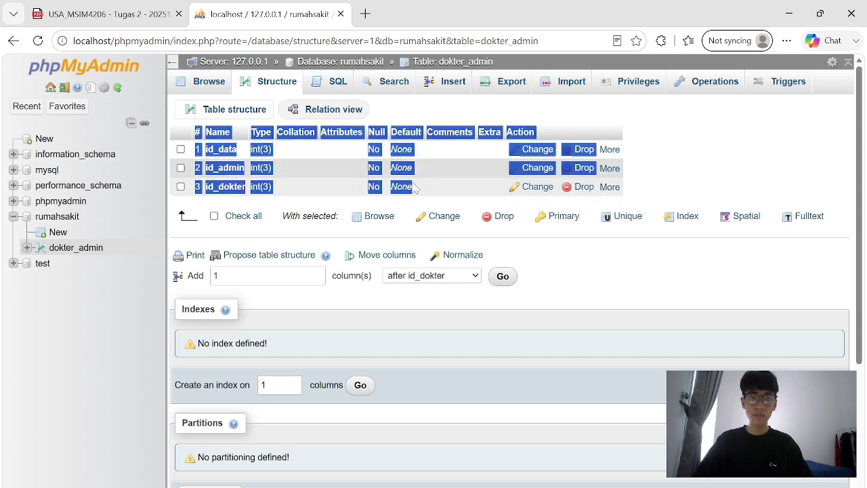
click(661, 166)
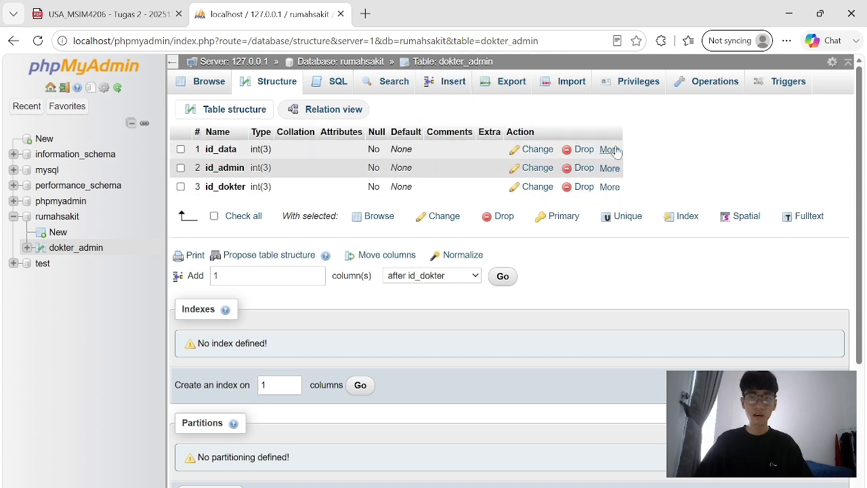
mouse_move(610, 156)
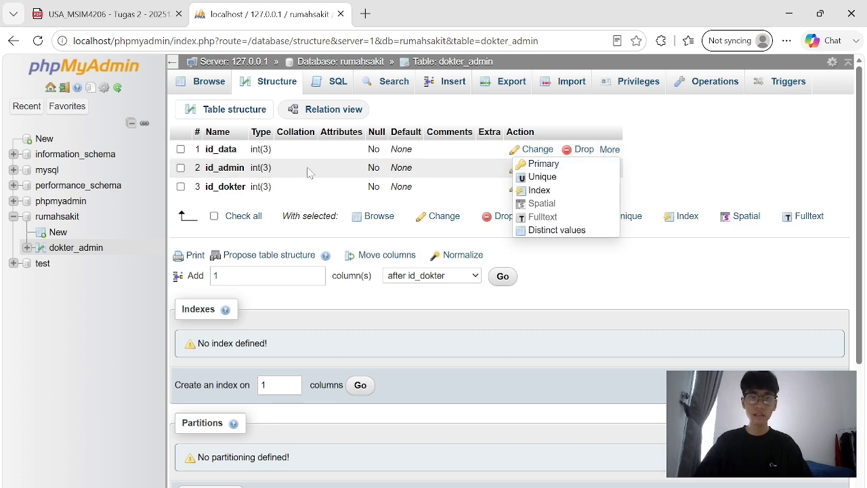
click(540, 165)
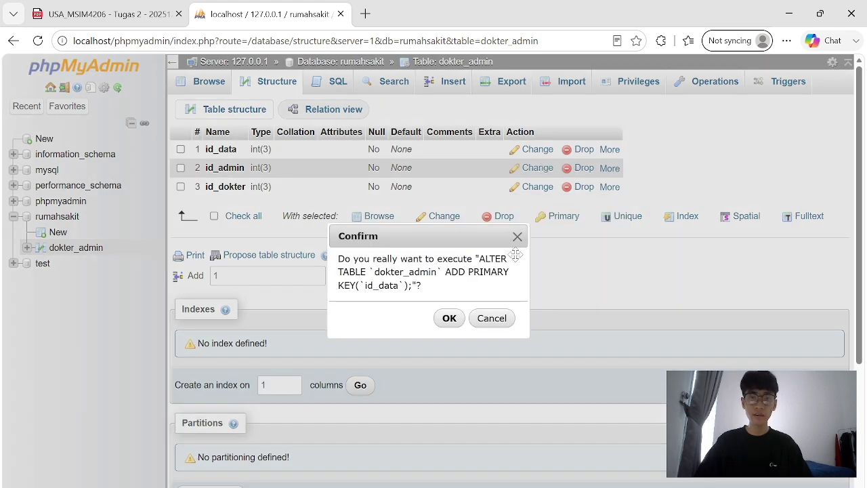
click(449, 318)
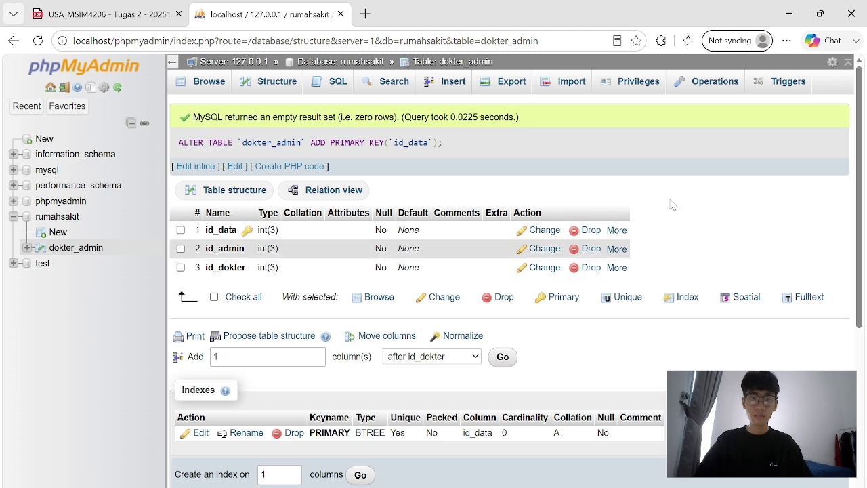
scroll(656, 209, down, 1)
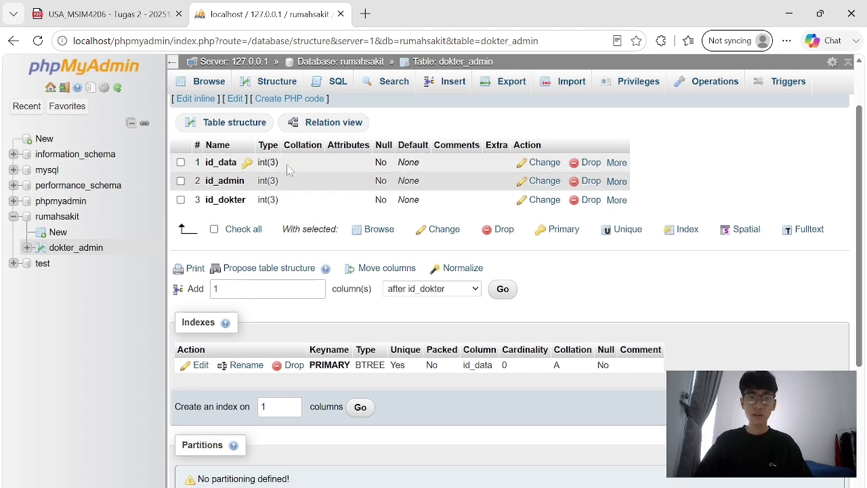
Add indexes on id_data, id_admin and id_dokter, then view dokter_admin's empty Triggers page.
click(623, 163)
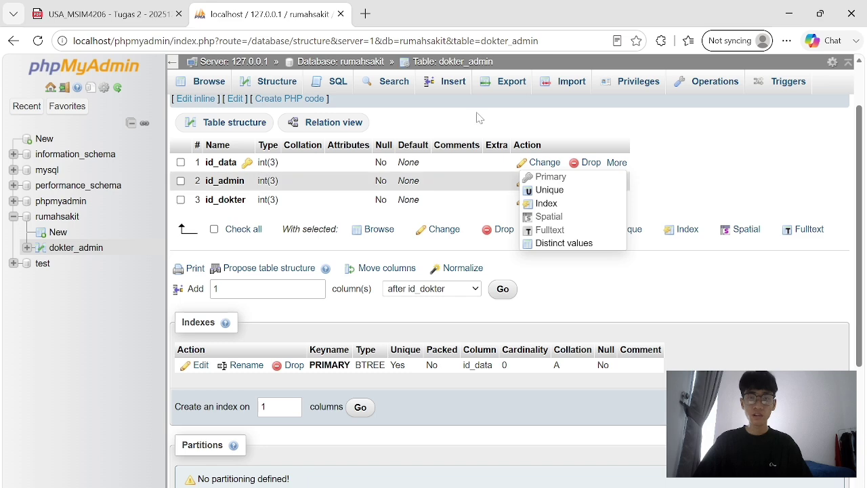
mouse_move(618, 164)
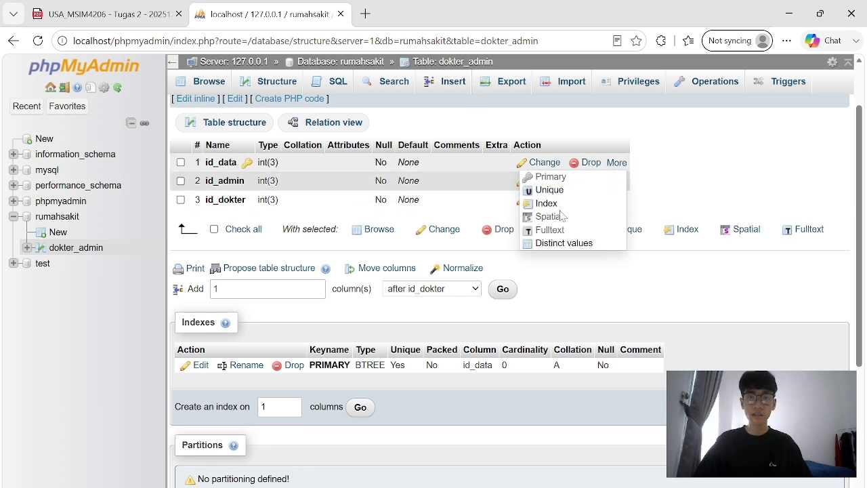
click(546, 203)
click(450, 320)
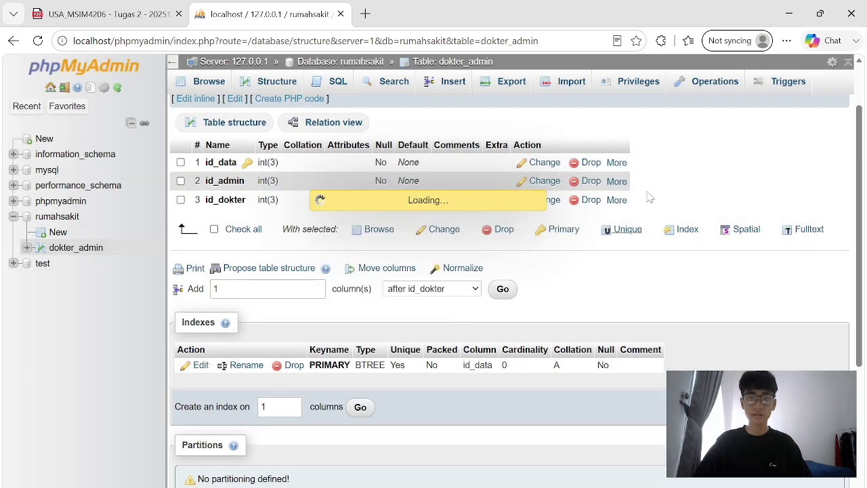
mouse_move(629, 250)
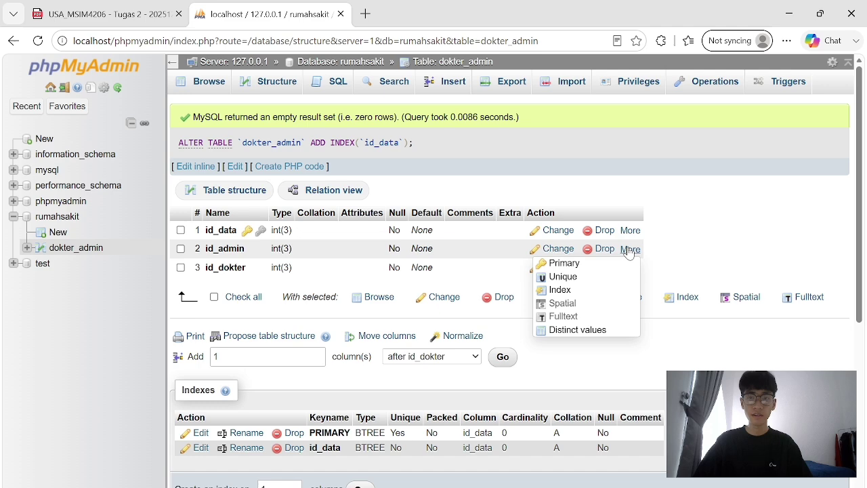
click(560, 290)
click(449, 319)
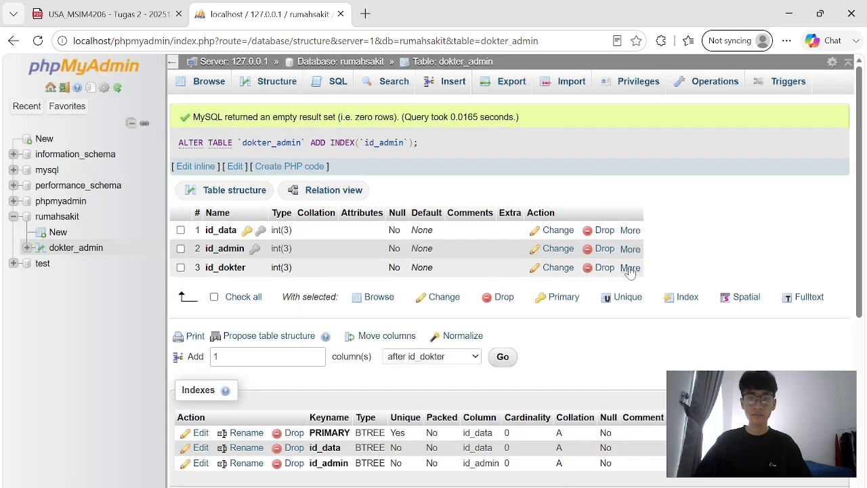
mouse_move(630, 269)
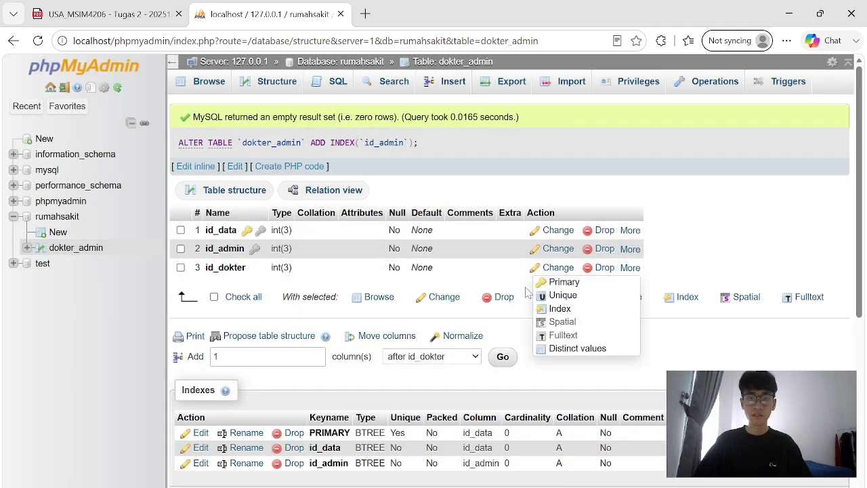
click(565, 309)
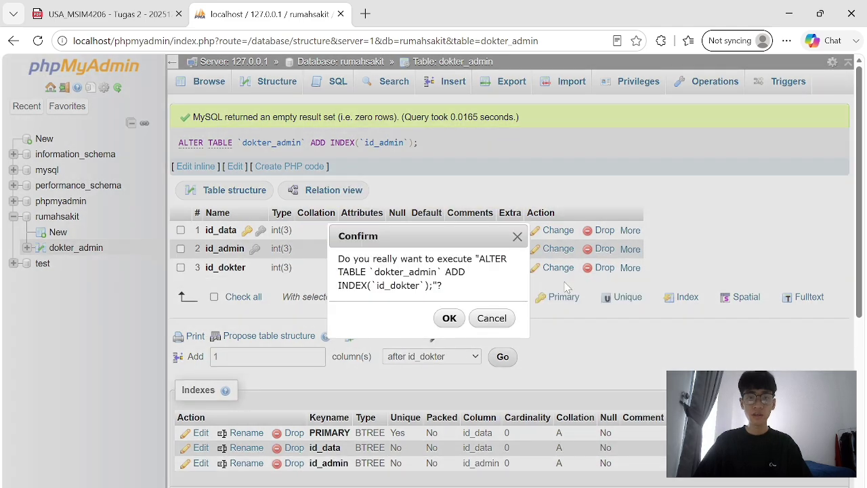
click(450, 319)
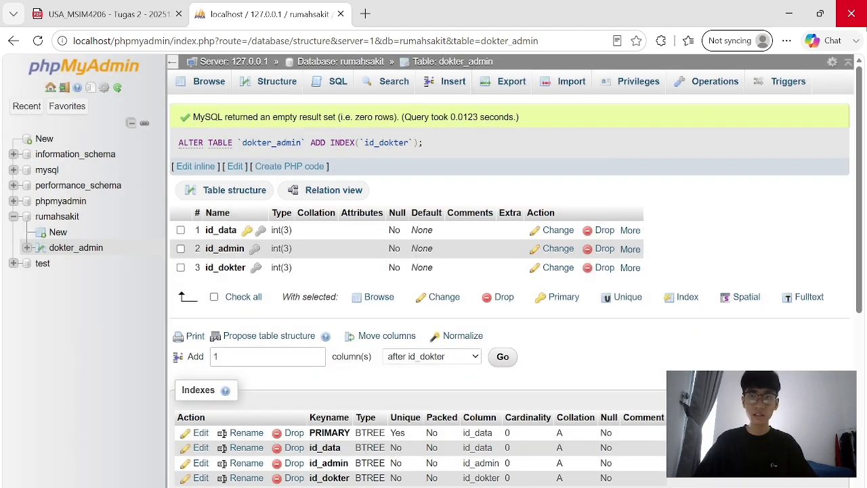
click(789, 84)
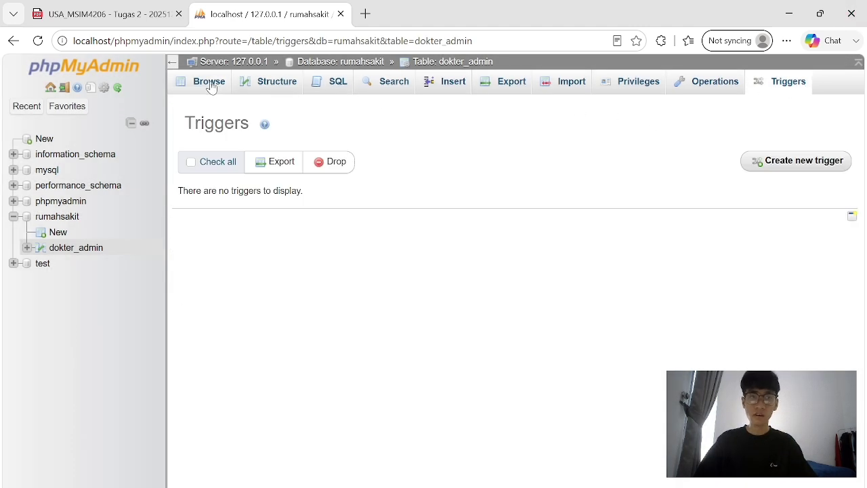
Browse dokter_admin's empty rows and structure, then go up to the rumahsakit overview.
click(212, 87)
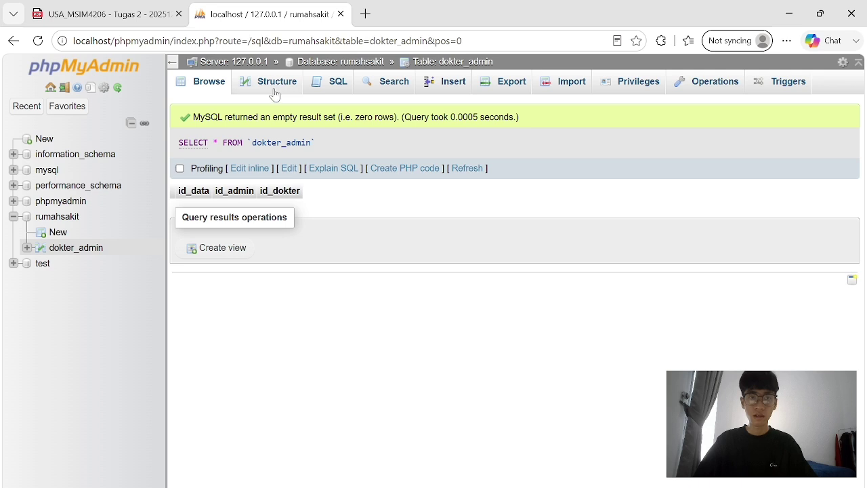
click(276, 84)
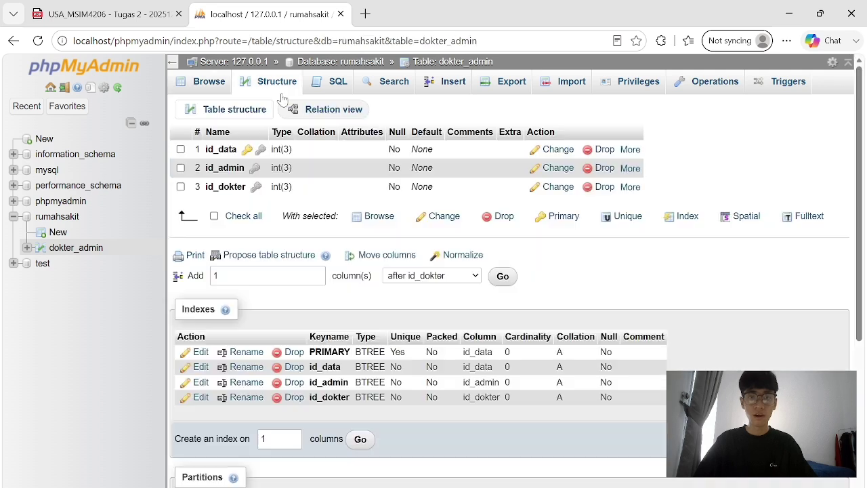
click(374, 62)
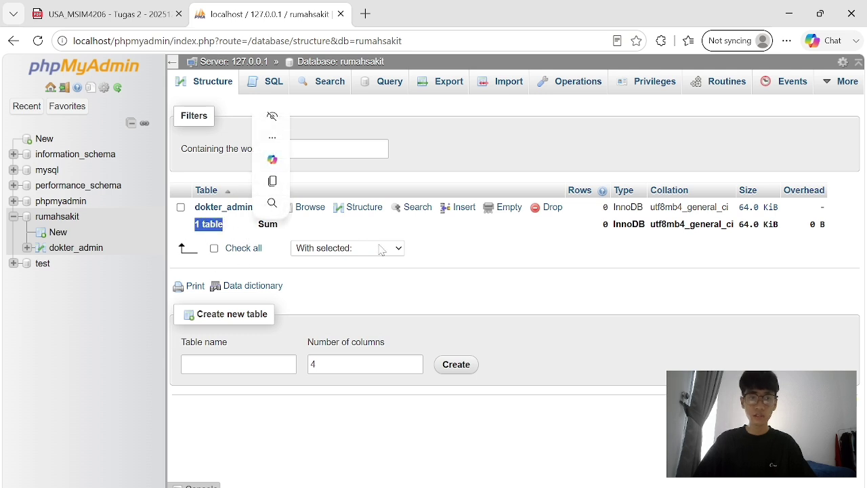
click(245, 234)
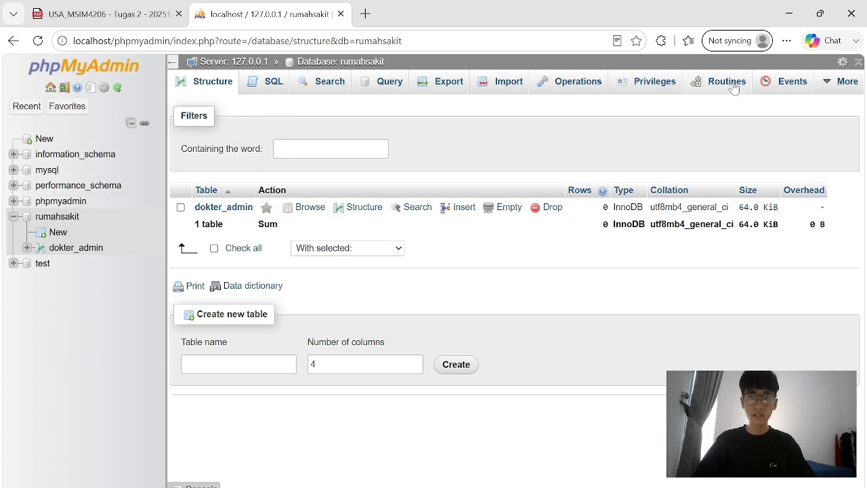
View rumahsakit in the Designer, dismiss the notice, and return to its table list.
click(852, 93)
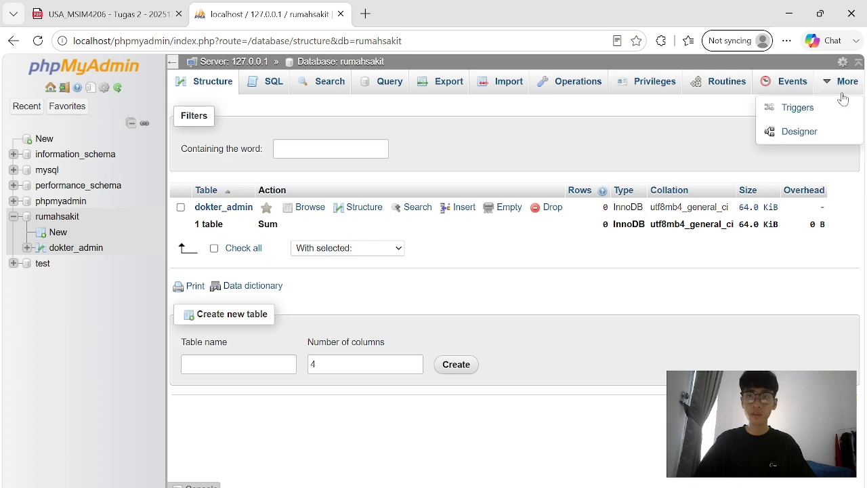
click(801, 132)
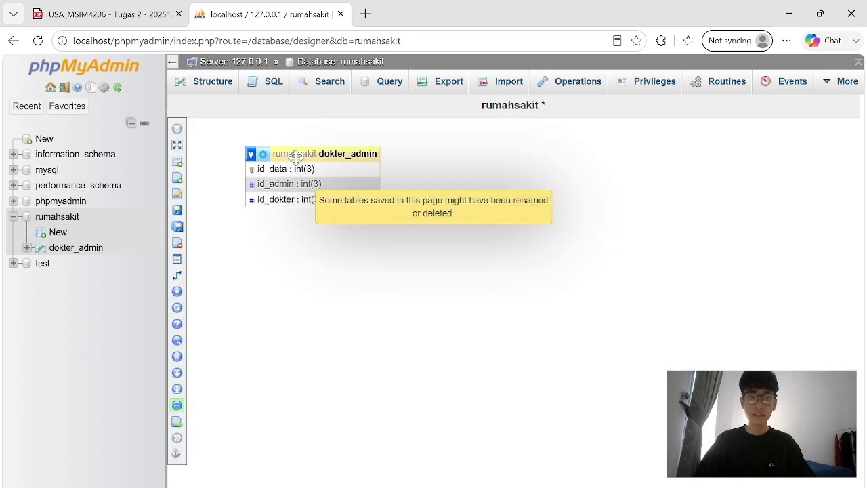
drag(296, 155, 298, 162)
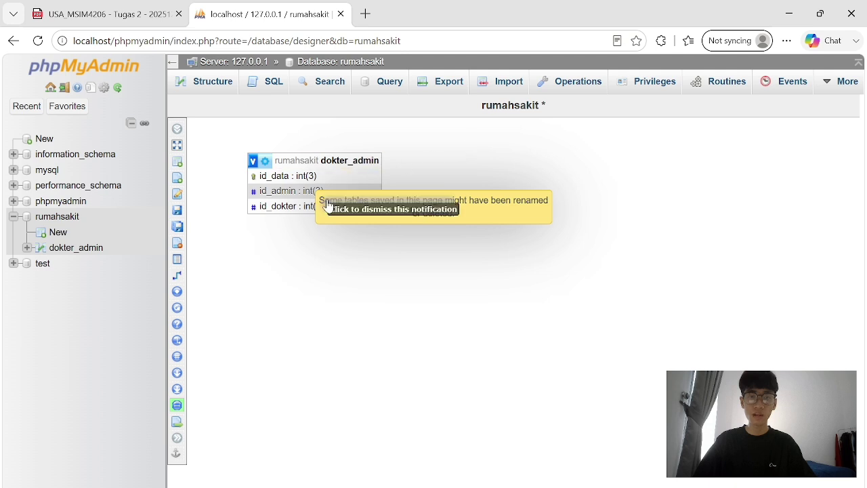
click(398, 206)
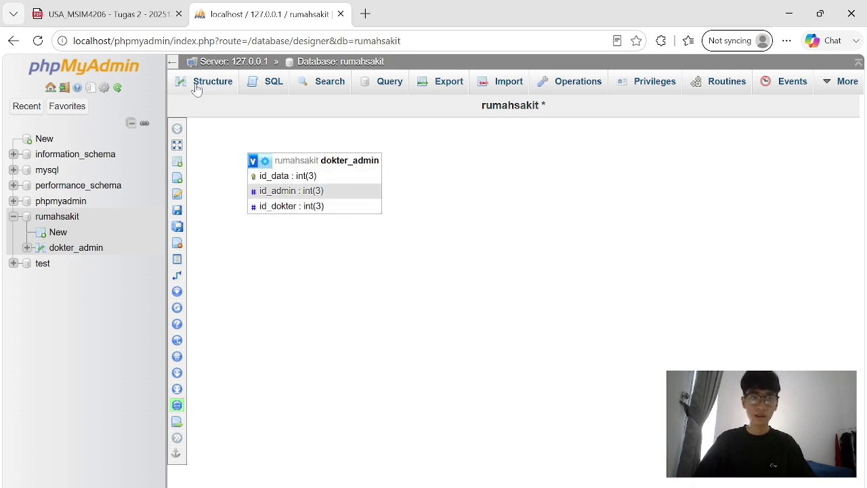
click(324, 63)
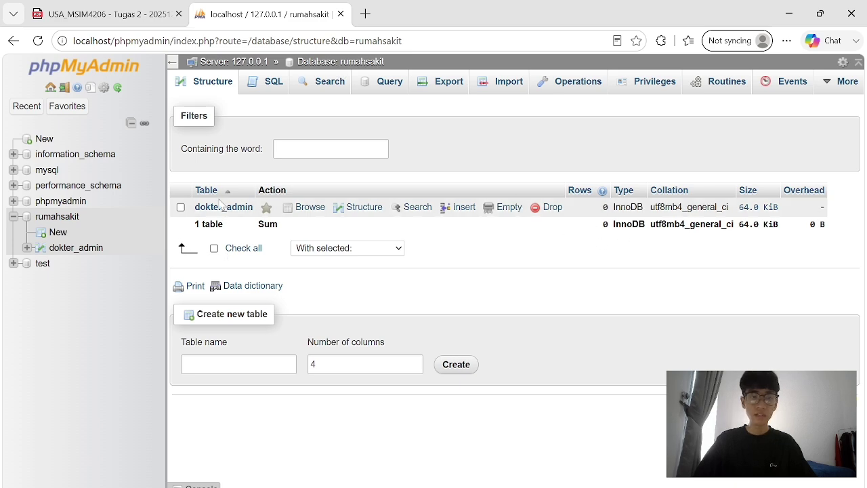
Start a new table named 'administrator' with 3 columns, checking the ERD first.
key(ctrl+Tab)
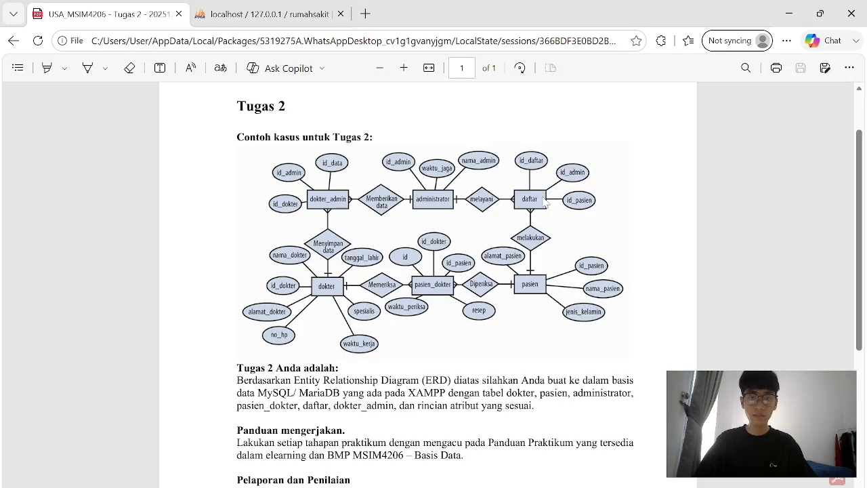
key(ctrl+Tab)
key(ctrl+Tab)
key(ctrl+Tab)
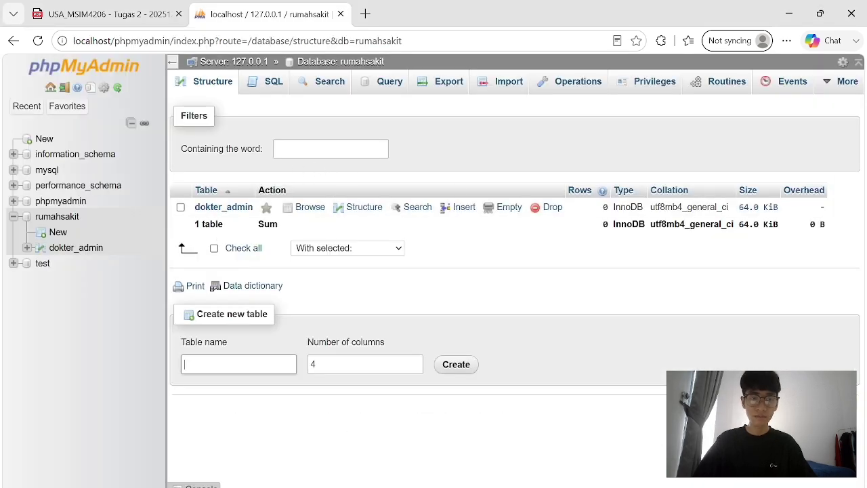
text(administrator)
key(ctrl+Tab)
Name the three columns id_admin, waktu_jaga and nama-admin.
key(ctrl+Tab)
key(Tab)
text(3)
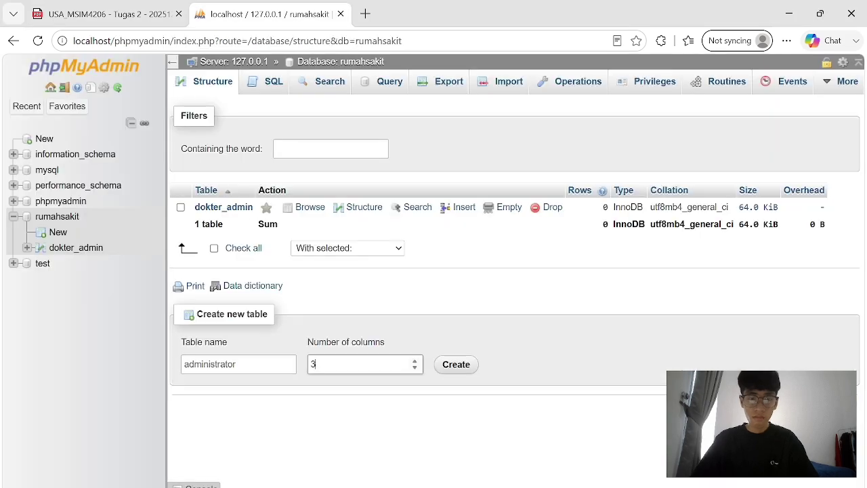
key(Return)
key(ctrl+Tab)
key(ctrl+Tab)
text(id_admin)
key(ctrl+Tab)
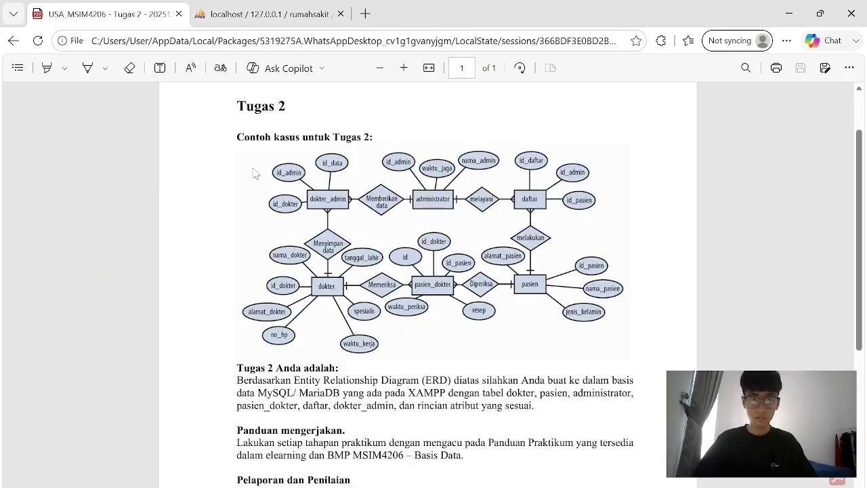
key(ctrl+Tab)
click(220, 205)
text(waktu_jaga)
key(ctrl+Tab)
key(ctrl+Tab)
click(220, 238)
text(nama-admin)
Set waktu_jaga and nama-admin to type VARCHAR.
key(ctrl+Tab)
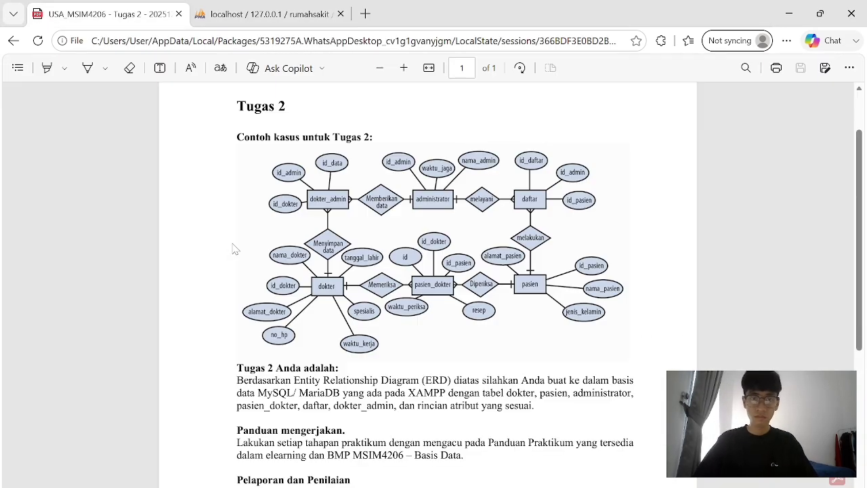
key(ctrl+Tab)
click(322, 205)
click(323, 240)
click(322, 238)
click(321, 278)
key(ctrl+Tab)
key(alt+Tab)
Set lengths: 3 for id_admin, 30 for waktu_jaga and nama-admin.
click(425, 171)
text(3)
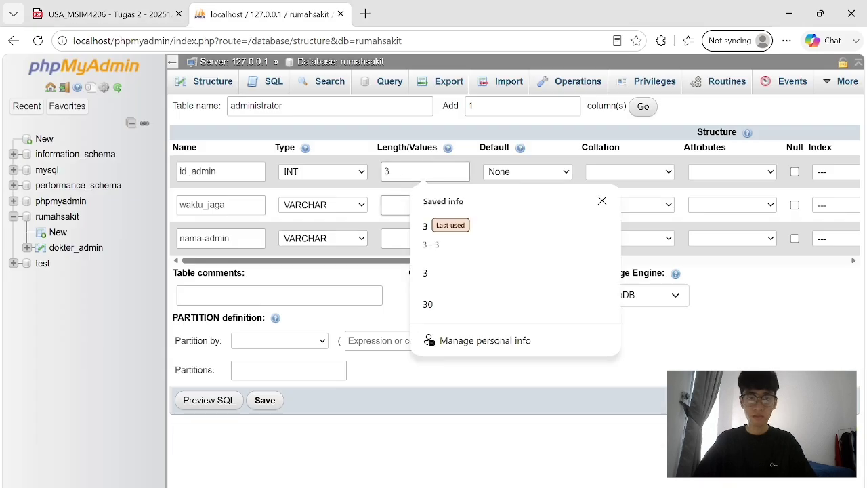
click(425, 205)
text(30)
click(425, 237)
text(30)
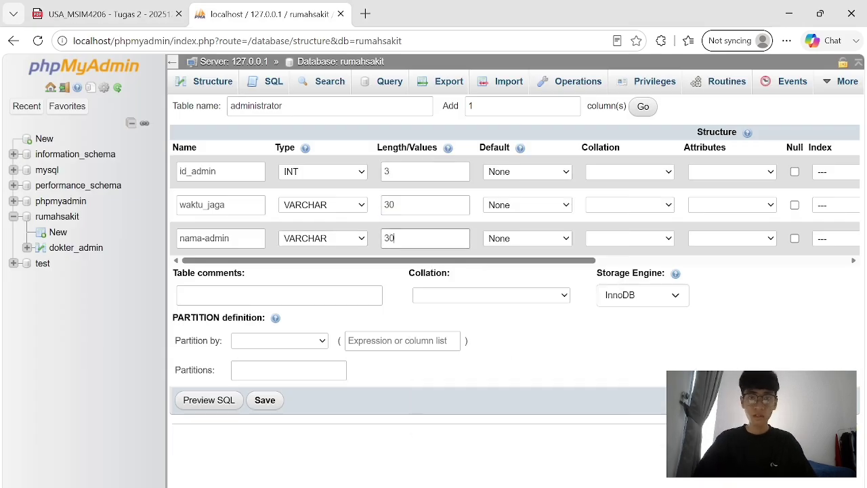
click(328, 207)
click(425, 205)
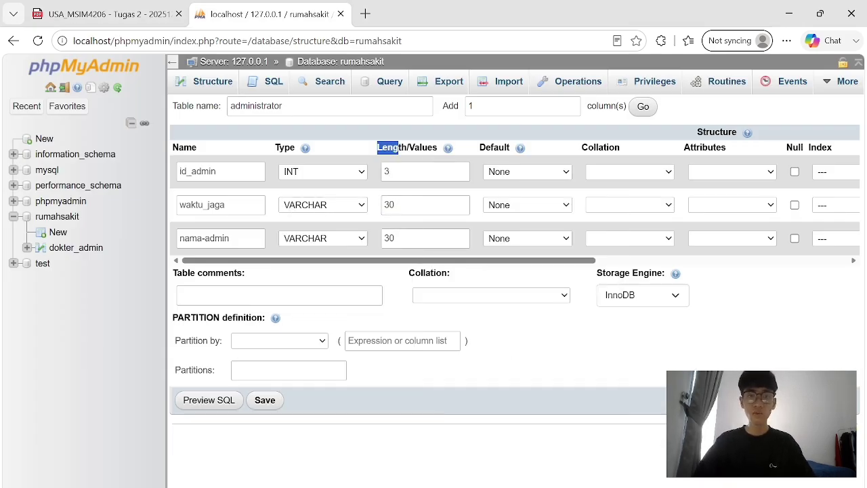
click(406, 172)
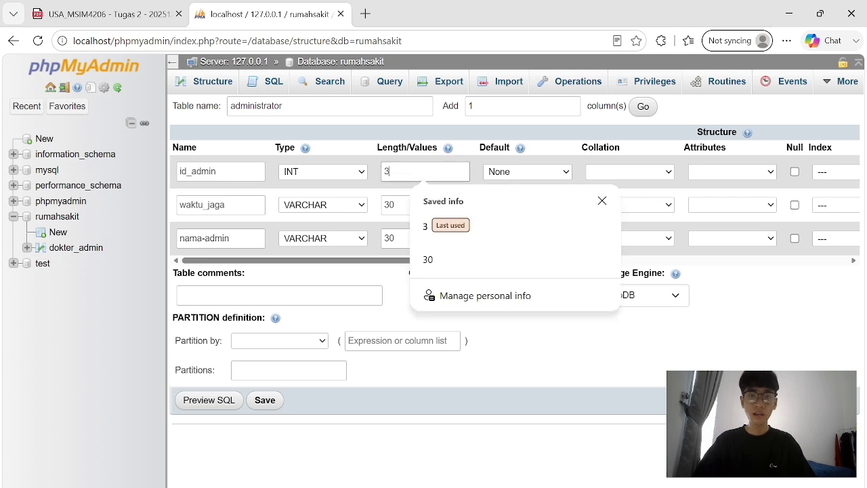
key(Escape)
key(BackSpace)
text(00)
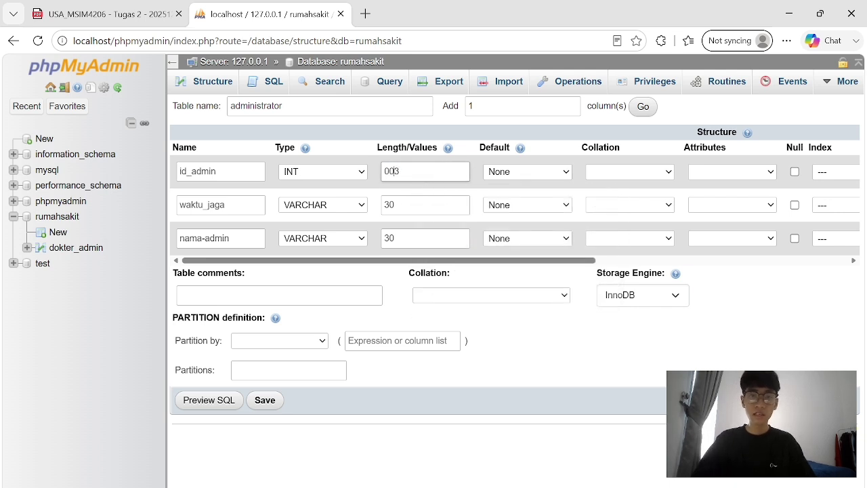
key(BackSpace)
key(BackSpace)
key(Escape)
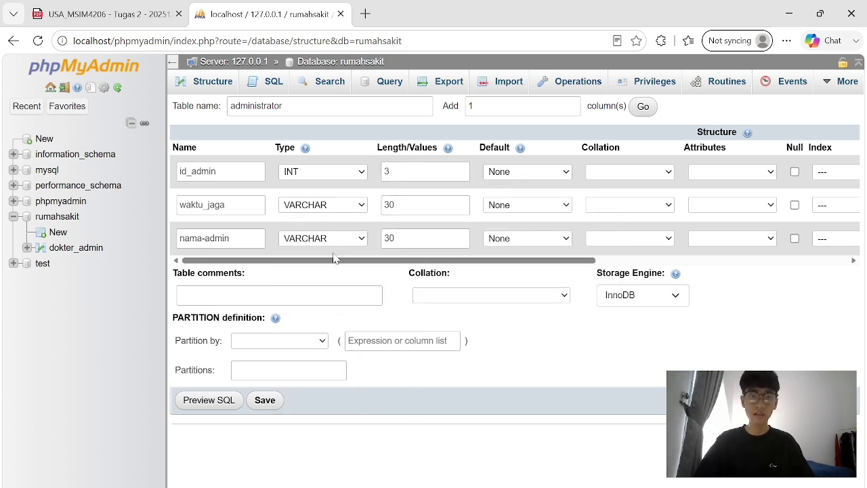
Save the administrator table, make id_admin the primary key and add an index on it.
click(265, 400)
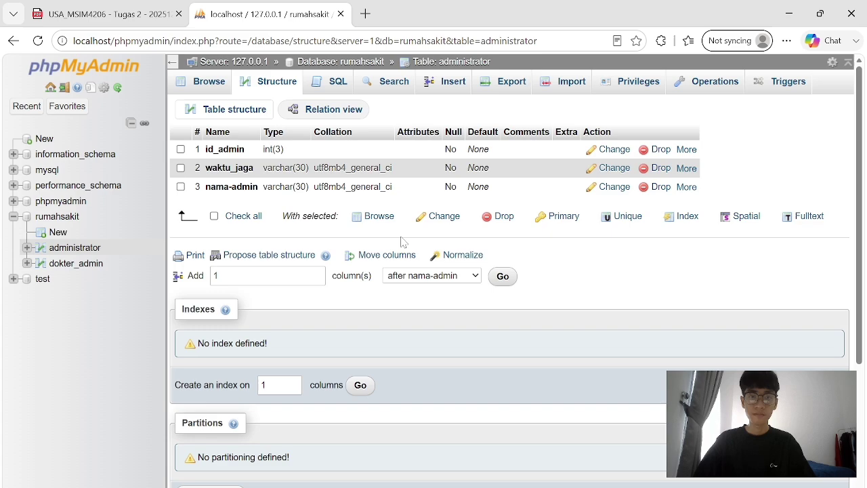
click(684, 168)
click(449, 318)
click(689, 231)
click(668, 273)
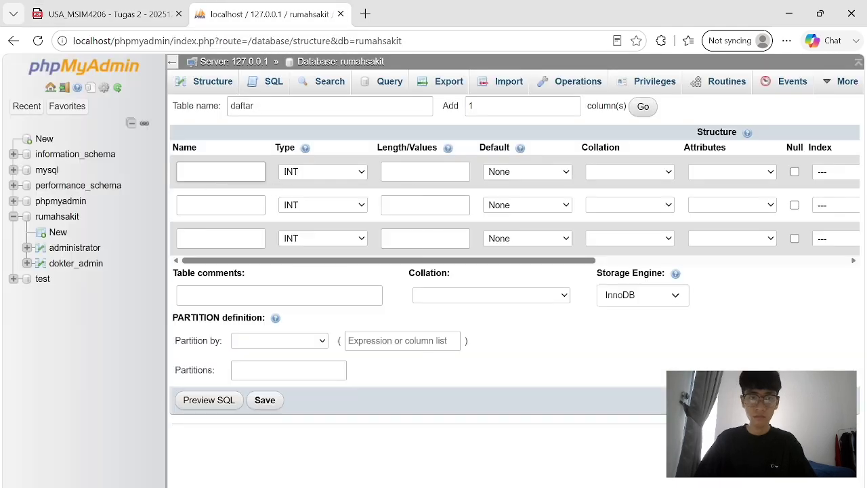
Name the daftar table's columns id_daftar, id_admin and id_pas.
text(id_daf)
key(Tab)
click(220, 205)
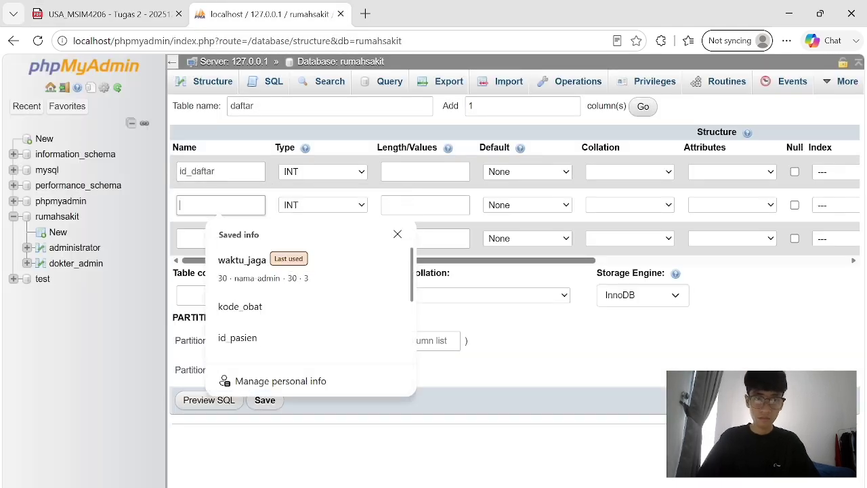
text(id_admin)
key(Tab)
click(220, 238)
text(id)
key(alt+Tab)
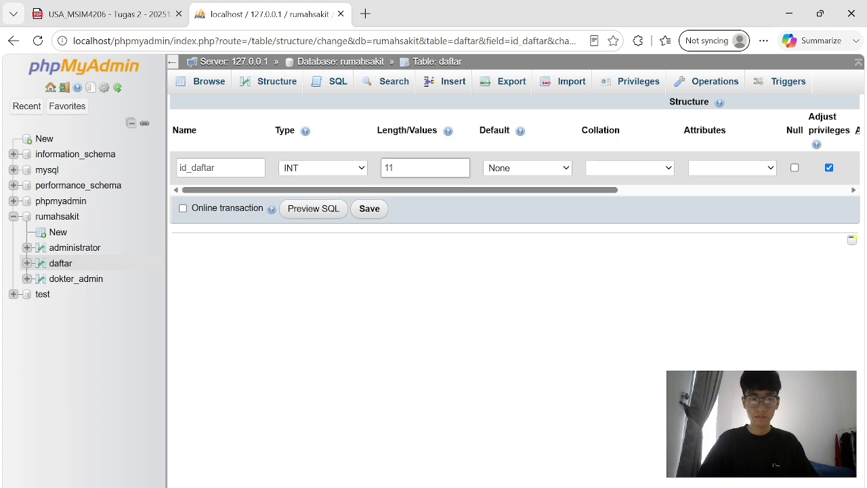
Change the length of id_daftar, id_admin and id_pas to 3 each.
key(BackSpace)
key(BackSpace)
text(3)
key(Return)
click(538, 248)
key(BackSpace)
key(BackSpace)
text(3)
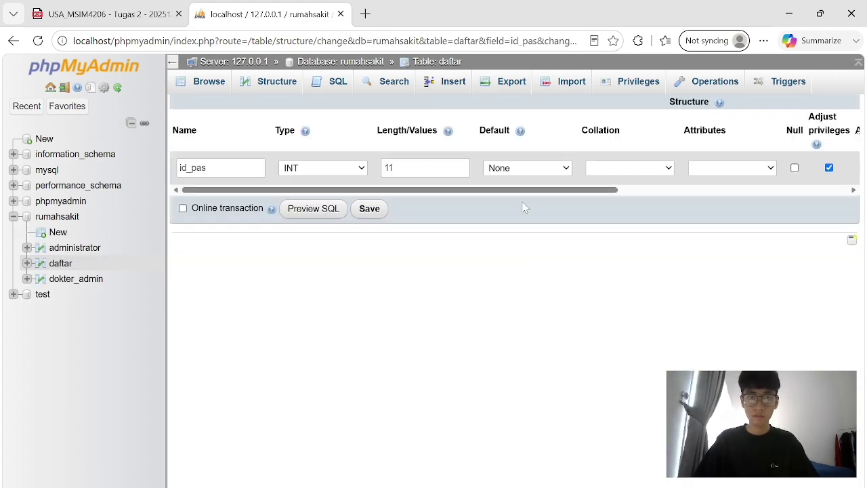
key(BackSpace)
key(BackSpace)
text(3)
click(369, 209)
Make id_daftar the primary key and index id_daftar, id_admin and id_pas.
click(608, 230)
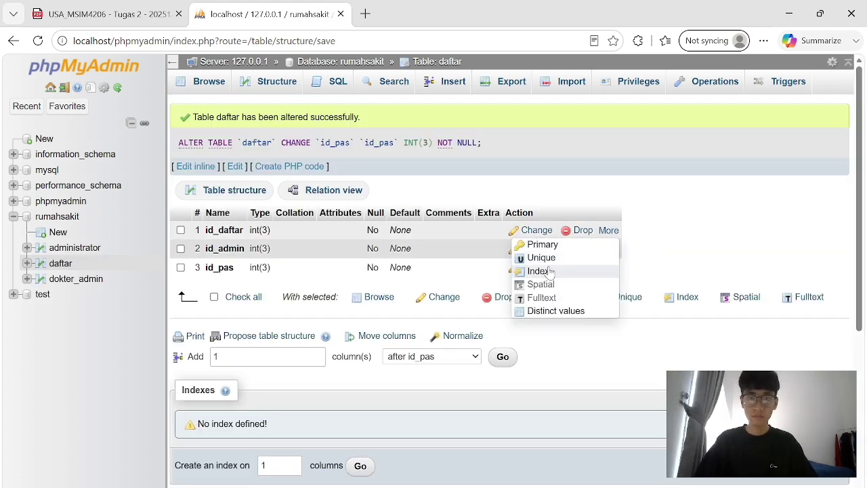
click(543, 244)
click(637, 230)
click(567, 271)
click(449, 318)
click(636, 248)
click(567, 290)
click(449, 318)
click(637, 268)
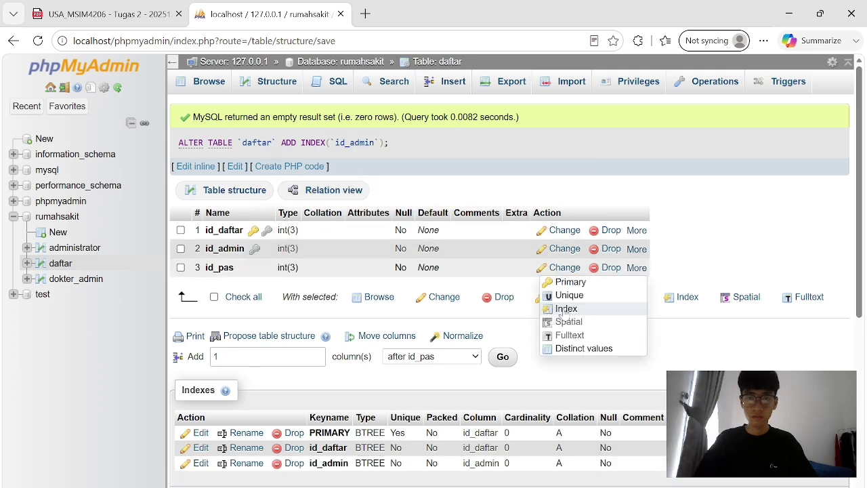
click(566, 308)
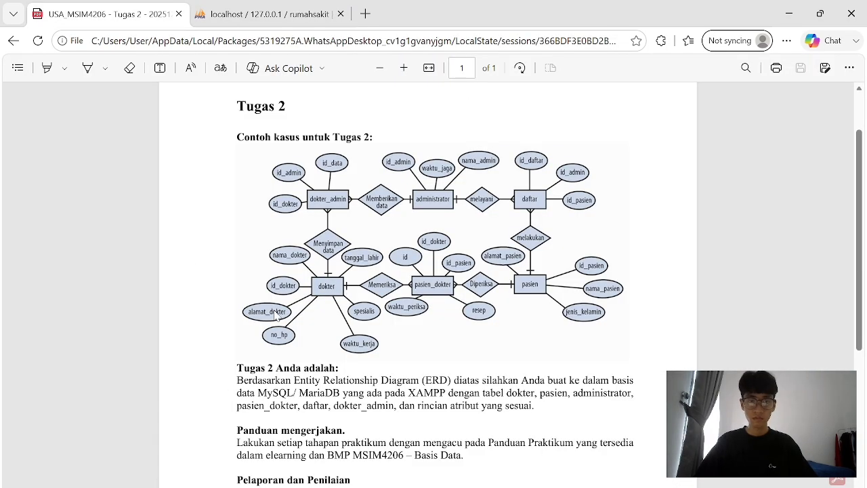
Begin a 7-column table with column id_do, save it as dokter, and try removing that column.
key(ctrl+Tab)
key(BackSpace)
text(7)
key(ctrl+Tab)
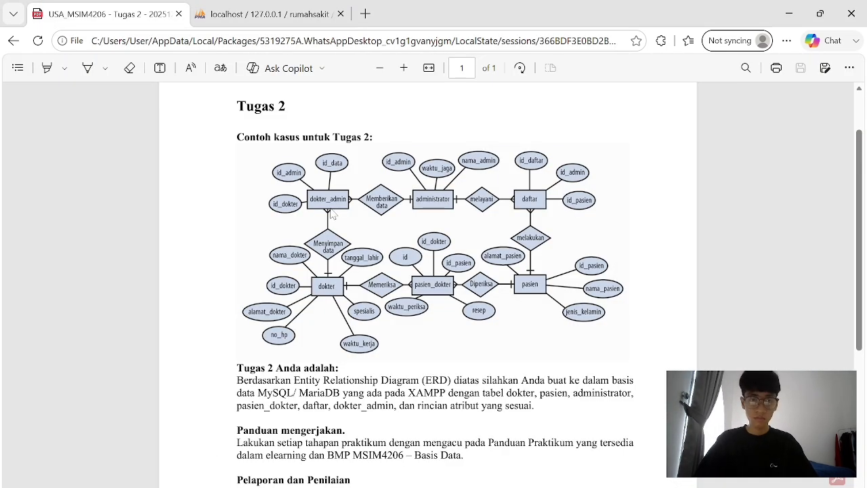
key(ctrl+Tab)
text(id_do)
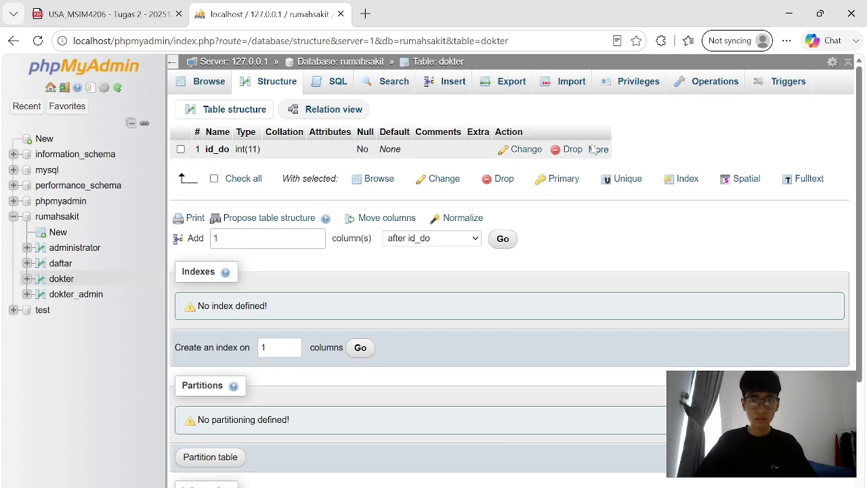
click(572, 149)
click(527, 261)
click(527, 261)
Drop the faulty dokter table from rumahsakit and start a fresh one.
click(209, 82)
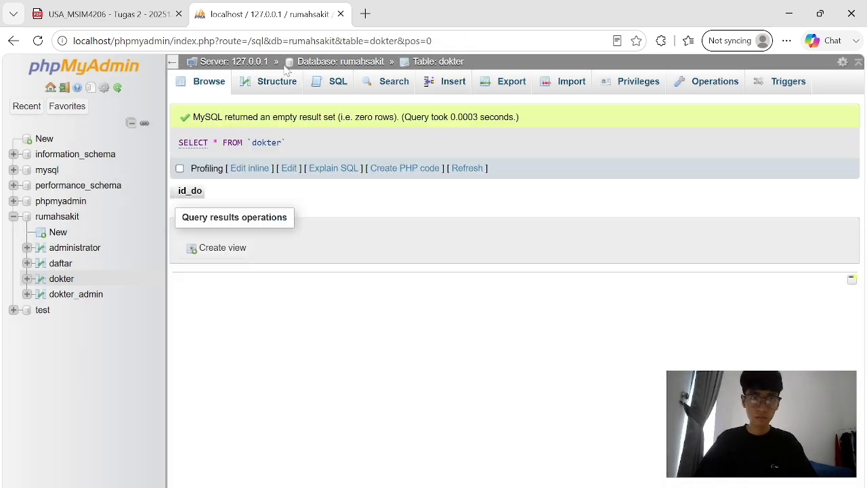
double_click(315, 61)
mouse_move(383, 68)
click(315, 61)
click(552, 244)
click(451, 328)
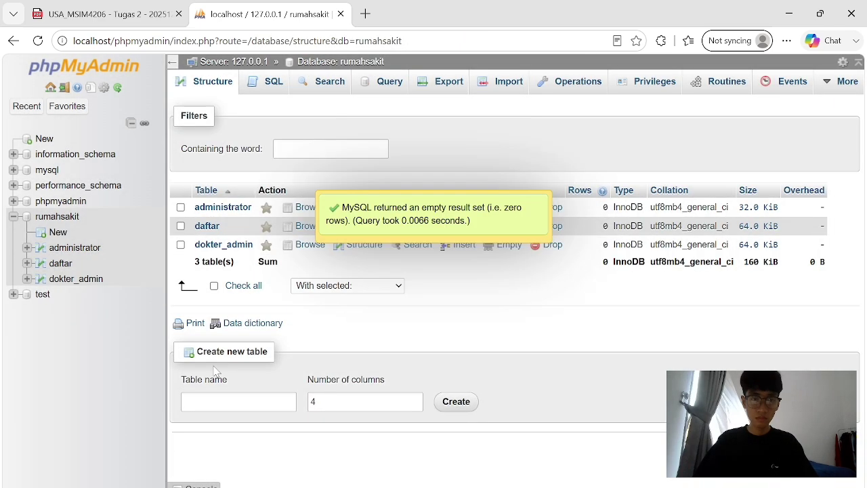
key(Return)
Name the first columns id_dokter, nama_dokter and alamat_dokter.
key(ctrl+Tab)
key(ctrl+Tab)
text(id_dokter)
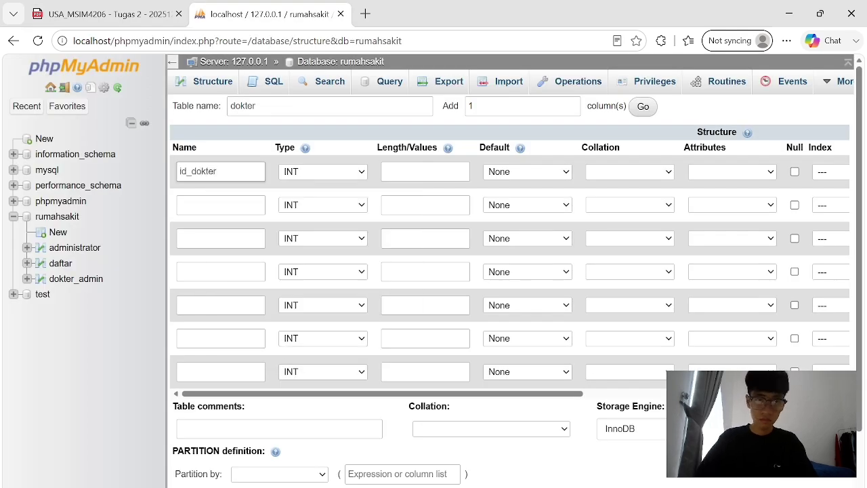
click(220, 204)
text(nama_dokter)
key(ctrl+Tab)
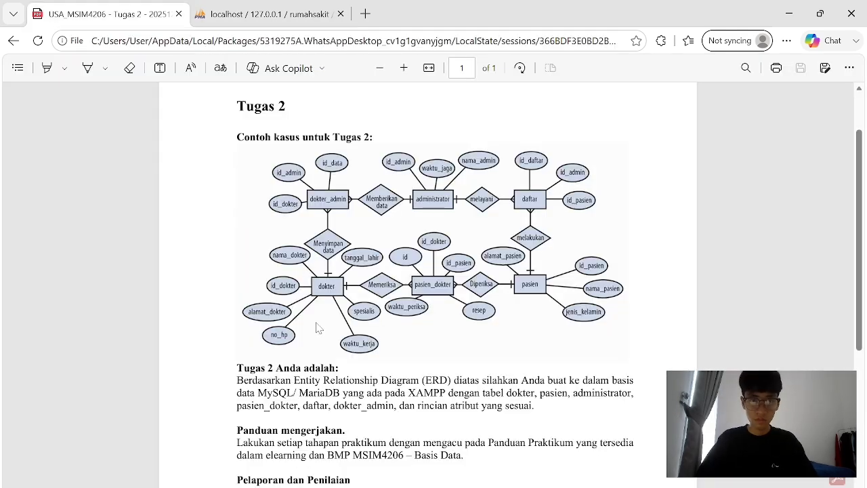
key(ctrl+Tab)
click(220, 238)
text(alamat_dokter)
key(ctrl+Tab)
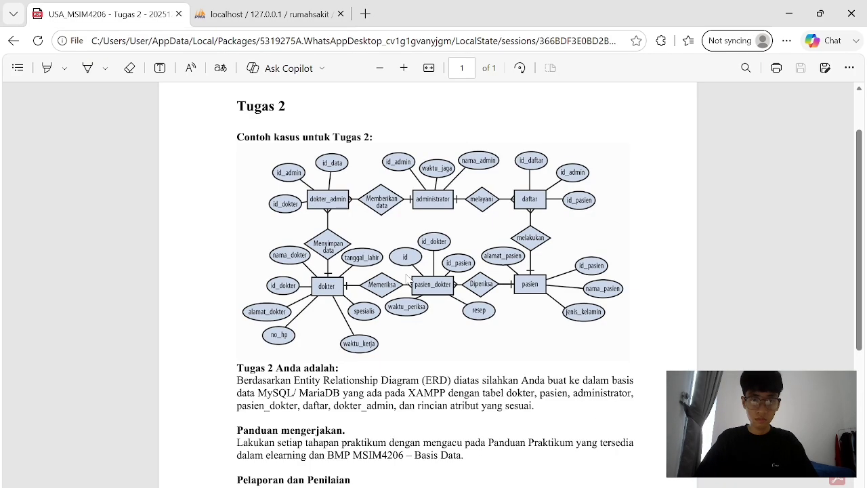
Name the remaining columns no_hp, tanggal_lahir, spesialis and waktu_kerja.
key(ctrl+Tab)
click(220, 271)
text(no_hp)
key(ctrl+Tab)
key(ctrl+Tab)
click(220, 304)
text(tanggal_lahir)
key(ctrl+Tab)
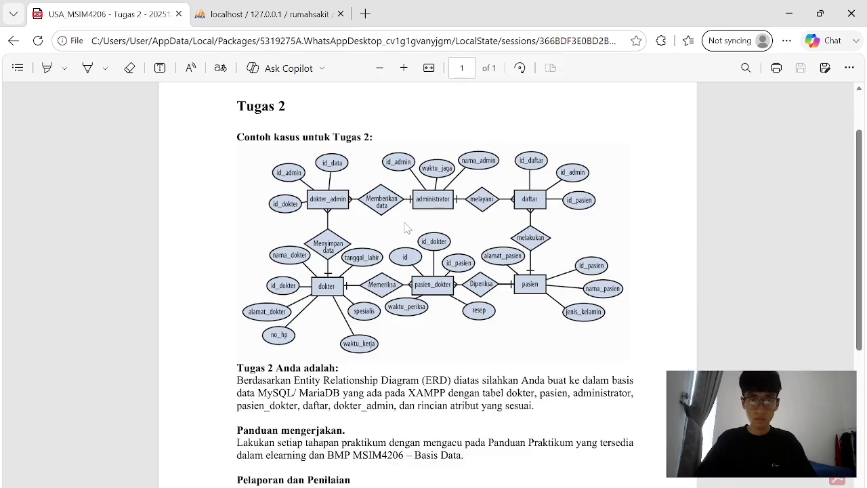
key(ctrl+Tab)
click(220, 338)
text(spesialis)
click(220, 371)
text(waktu_)
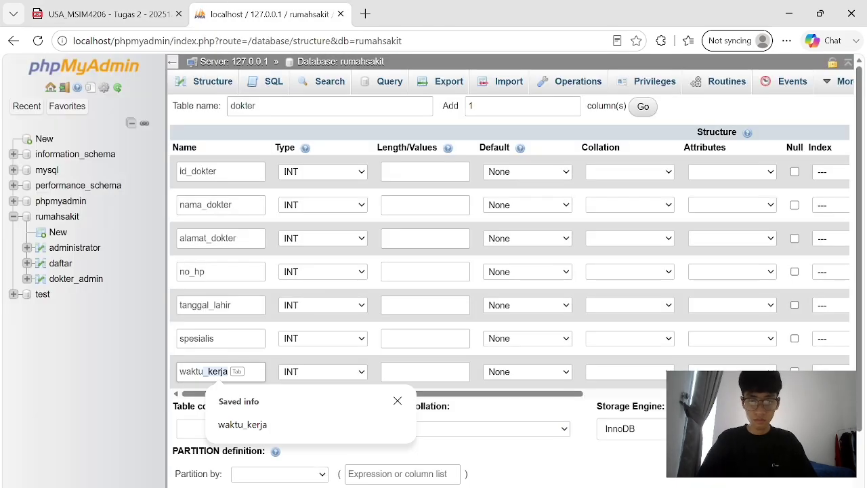
key(ctrl+Tab)
key(ctrl+Tab)
Set the six columns from nama_dokter to waktu_kerja to type VARCHAR.
click(352, 204)
click(349, 236)
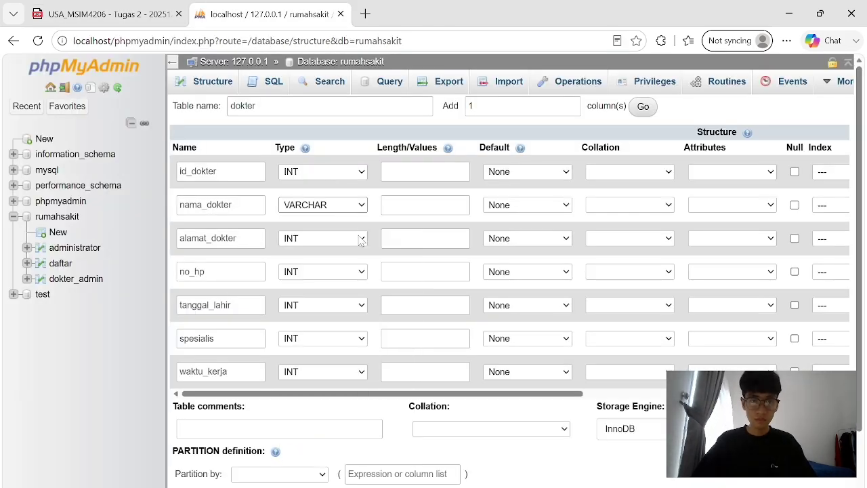
click(361, 239)
click(353, 271)
click(355, 275)
click(325, 22)
click(347, 309)
click(325, 21)
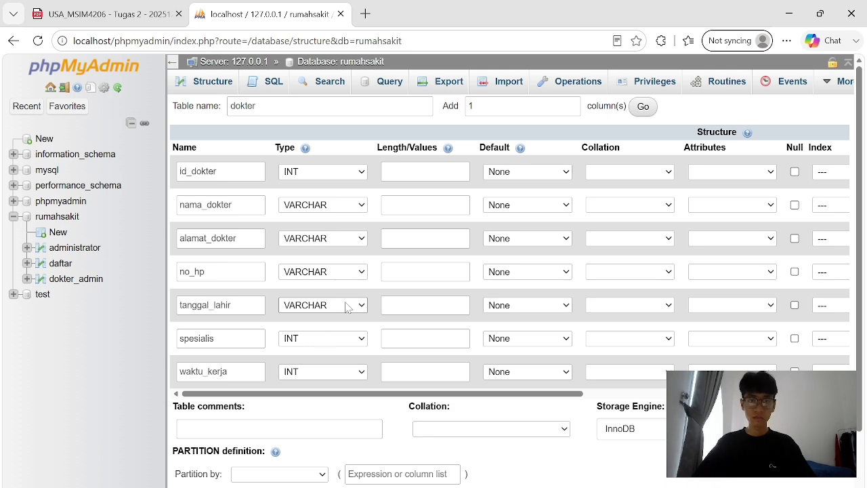
click(348, 338)
click(360, 27)
click(349, 371)
click(345, 50)
Enter length 30 for the VARCHAR columns and 3 for id_dokter.
click(424, 205)
text(30)
click(424, 239)
click(427, 291)
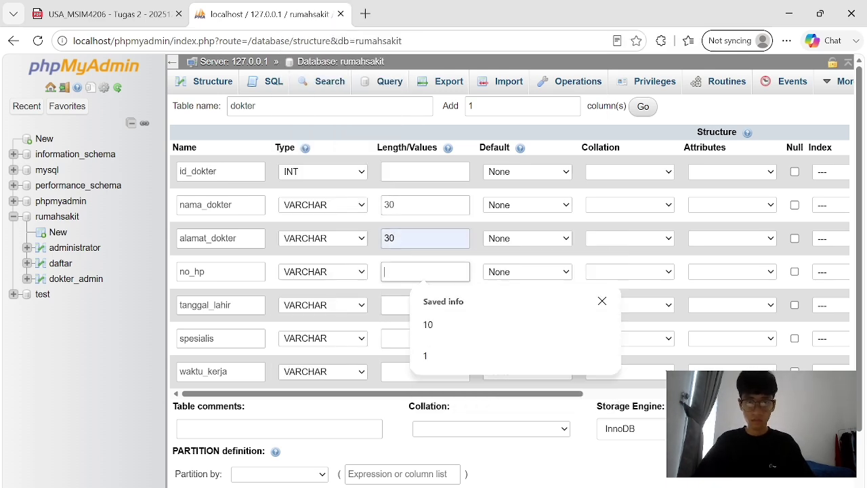
text(30)
click(425, 305)
text(30)
click(425, 338)
text(330)
click(425, 171)
text(3)
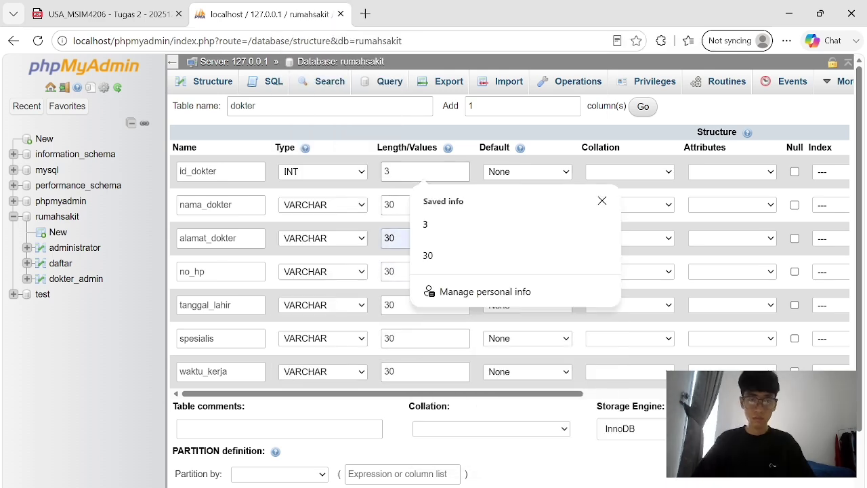
scroll(465, 397, down, 2)
Save the dokter table, make id_dokter the primary key and index it.
click(263, 454)
mouse_move(694, 149)
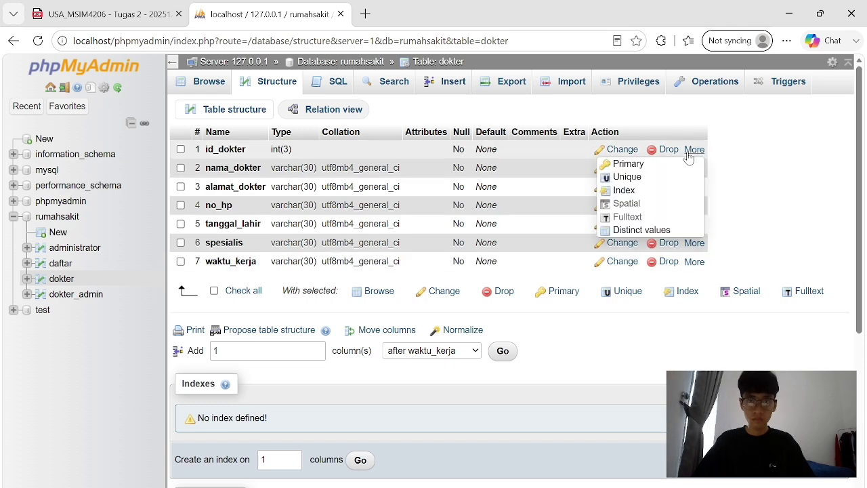
click(627, 162)
click(449, 318)
mouse_move(694, 228)
click(623, 269)
click(449, 318)
scroll(276, 406, down, 2)
Start a new table pasien_dokter with columns id, id_dokter, id_pasien, waktu_periksa and resep.
click(343, 65)
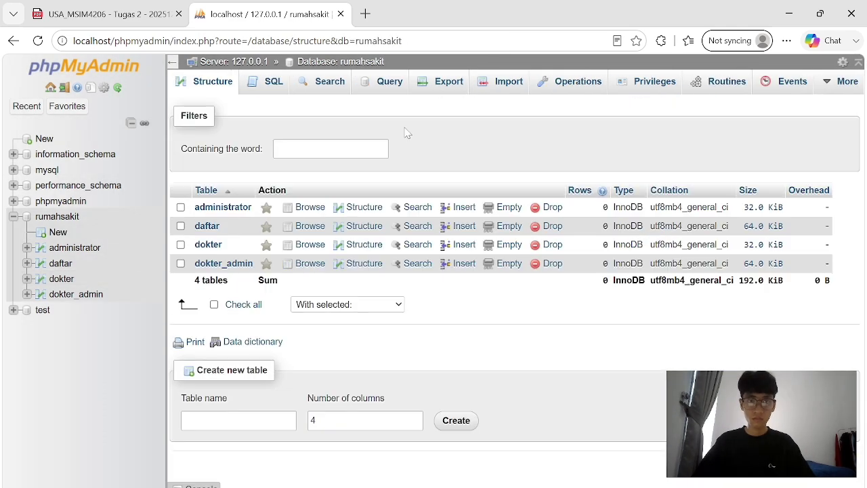
click(108, 14)
key(ctrl+Tab)
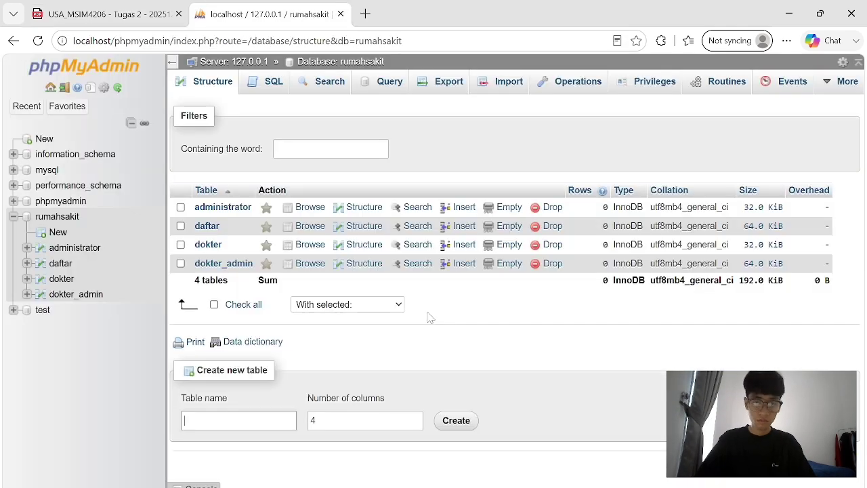
text(pasien_dokter)
key(ctrl+Tab)
key(ctrl+Tab)
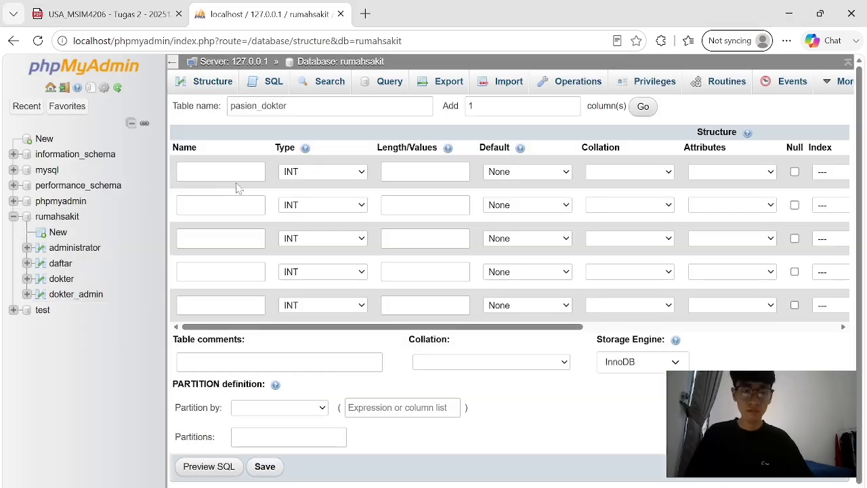
click(220, 171)
text(id)
key(Tab)
text(id_)
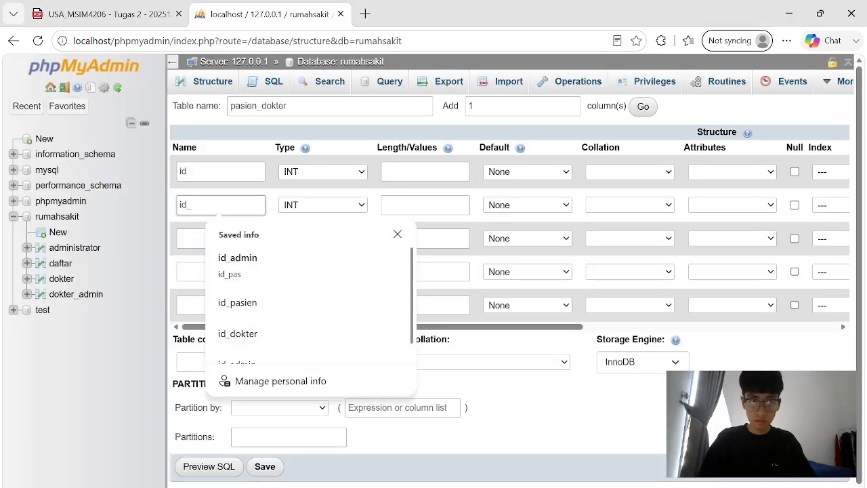
text(dokter)
key(Tab)
text(id)
key(ctrl+Tab)
key(ctrl+Tab)
key(ctrl+Tab)
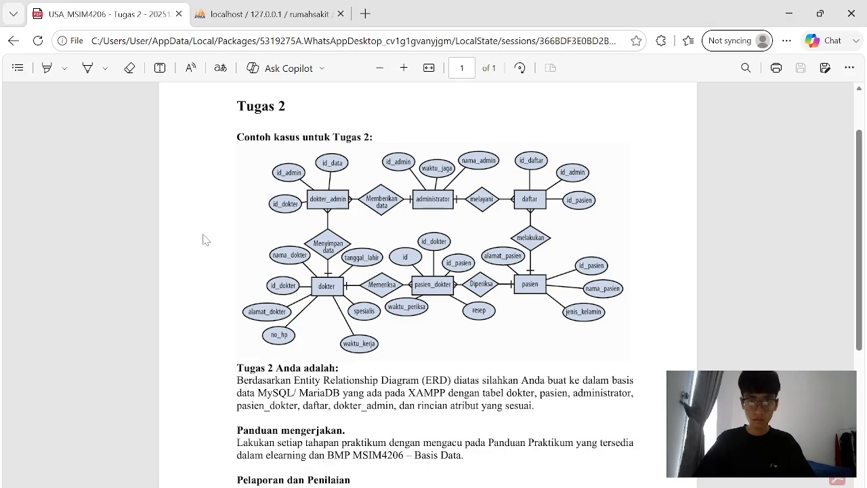
key(ctrl+Tab)
text(_pasien)
key(Tab)
text(waktu_periksa)
key(Tab)
text(resep)
key(ctrl+Tab)
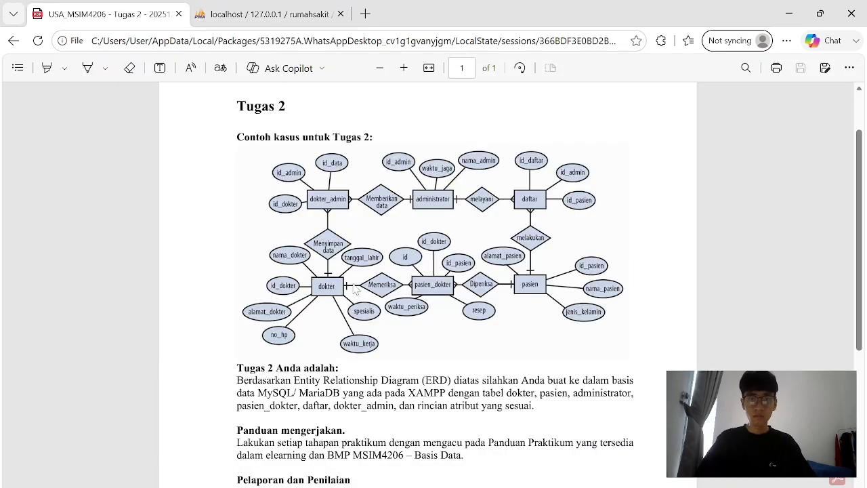
key(ctrl+Tab)
key(ctrl+Tab)
key(ctrl+Tab)
Give id length 3, make waktu_periksa and resep VARCHAR(30), and save the table.
click(323, 172)
click(406, 171)
text(3)
click(407, 206)
text(3)
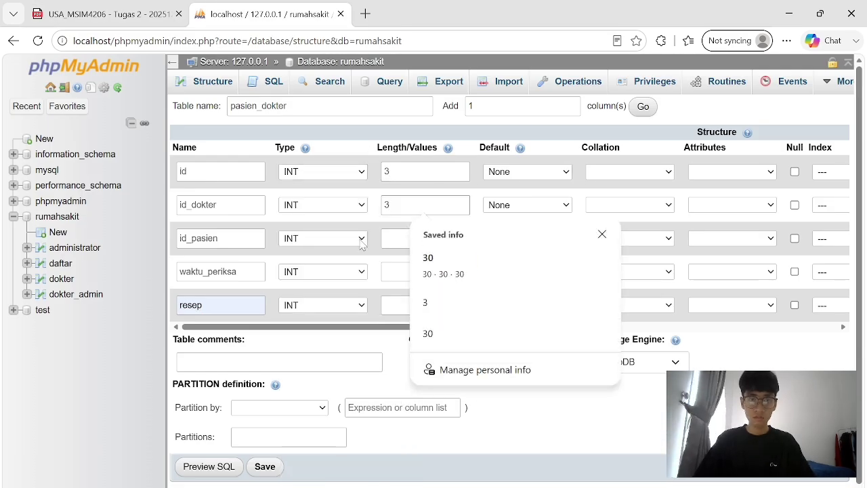
click(338, 271)
click(306, 11)
click(323, 305)
key(v)
click(425, 271)
text(30)
click(425, 305)
text(30)
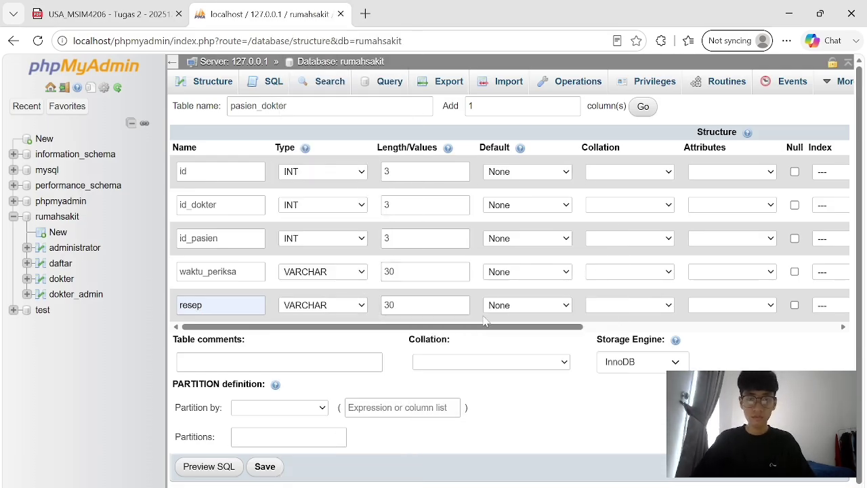
click(262, 470)
Make id the primary key and add indexes on id, id_dokter and id_pasien.
click(663, 168)
click(451, 317)
click(657, 286)
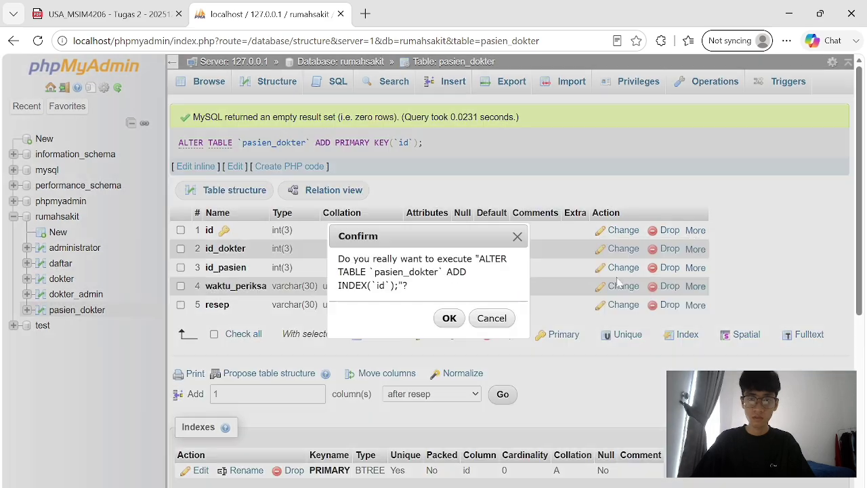
click(451, 317)
click(658, 305)
click(449, 318)
click(657, 323)
click(449, 318)
scroll(434, 271, down, 2)
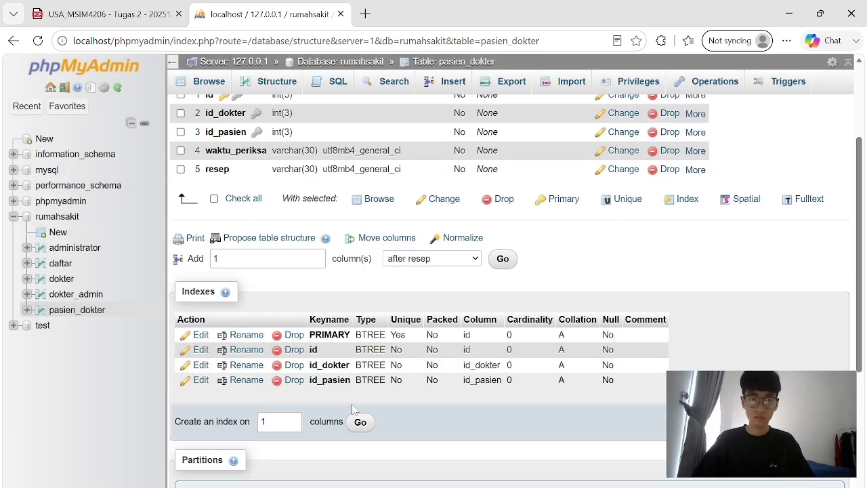
click(341, 62)
click(238, 438)
Start a new table pasien with columns id_pasien, nama_pasien, alamat_pasien and jenis_kelamin.
text(pasien)
click(108, 13)
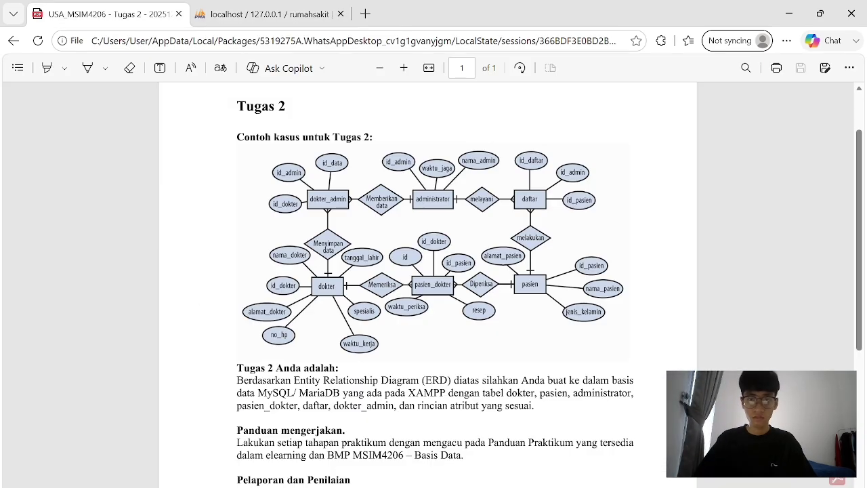
click(269, 14)
click(452, 440)
click(108, 14)
click(269, 14)
click(221, 172)
text(id_pasien)
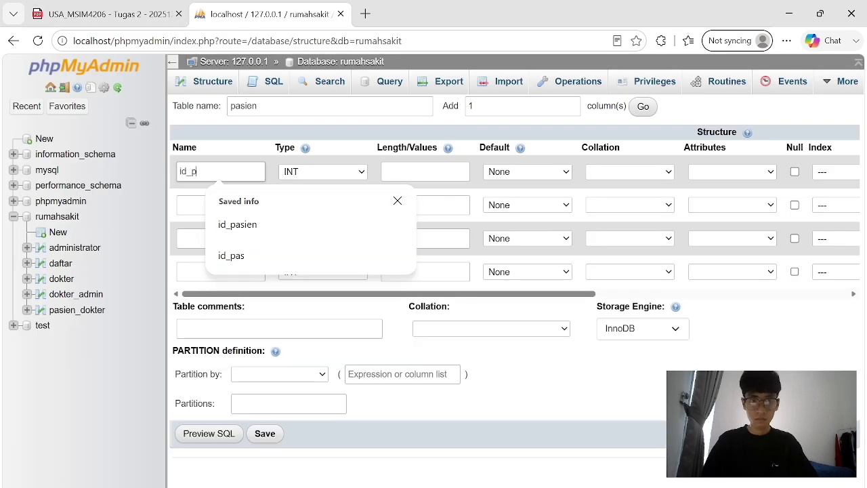
click(220, 205)
text(nama_pasien)
click(108, 14)
click(268, 14)
click(221, 238)
text(jenis)
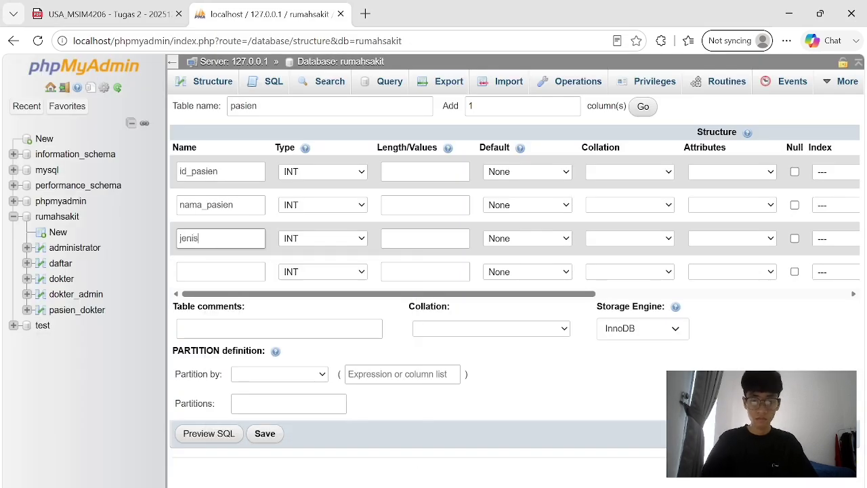
click(108, 13)
click(269, 13)
triple_click(220, 239)
text(alamat_pasien)
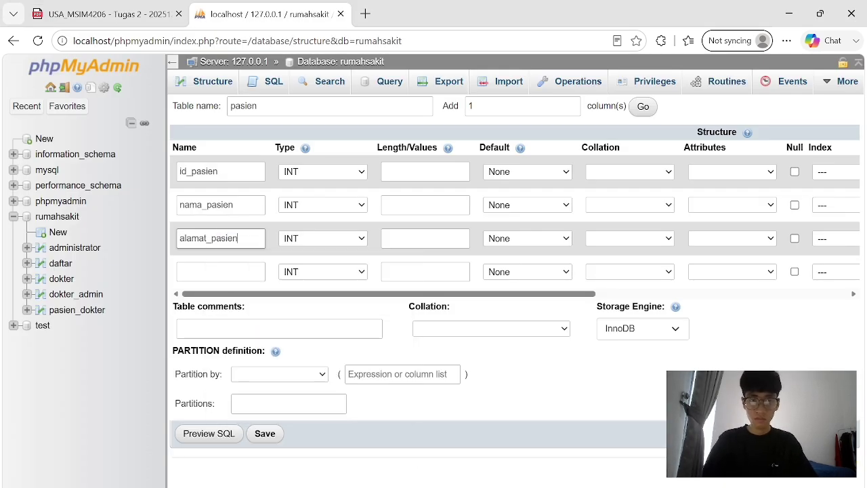
key(Tab)
text(jenis_kelamin)
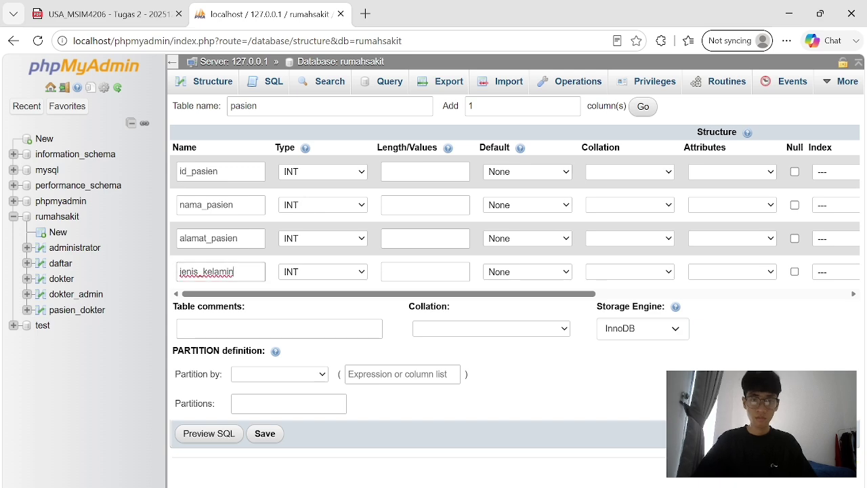
Make nama_pasien and alamat_pasien VARCHAR(30), fill in the column lengths, and save the table.
key(Tab)
text(30)
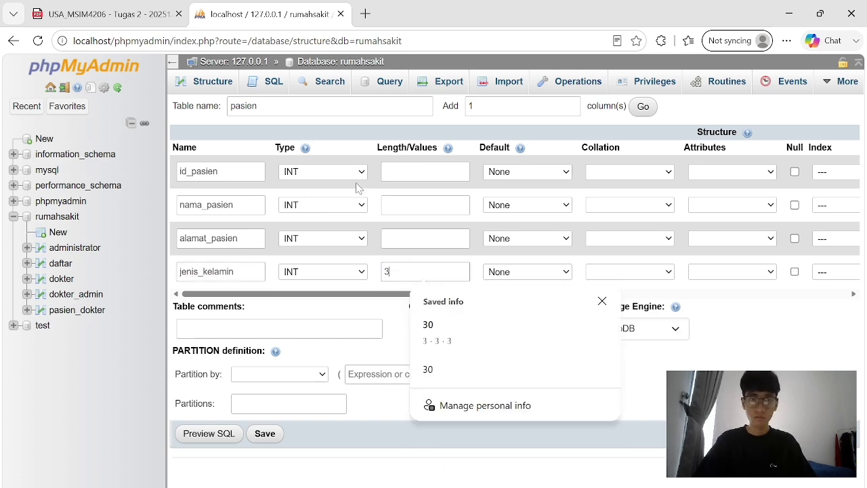
click(323, 205)
click(322, 220)
click(323, 238)
click(323, 254)
click(426, 205)
click(436, 247)
click(428, 256)
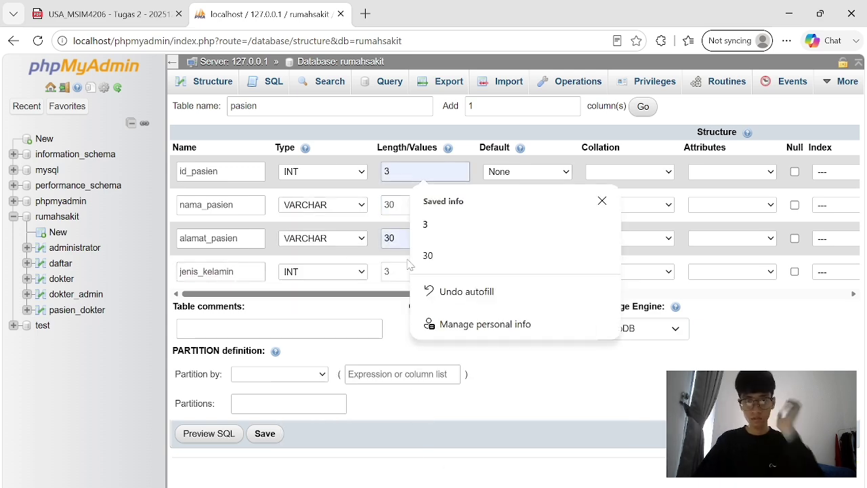
click(265, 434)
Make id_pasien the primary key and add an index on it.
mouse_move(694, 230)
click(629, 244)
key(Return)
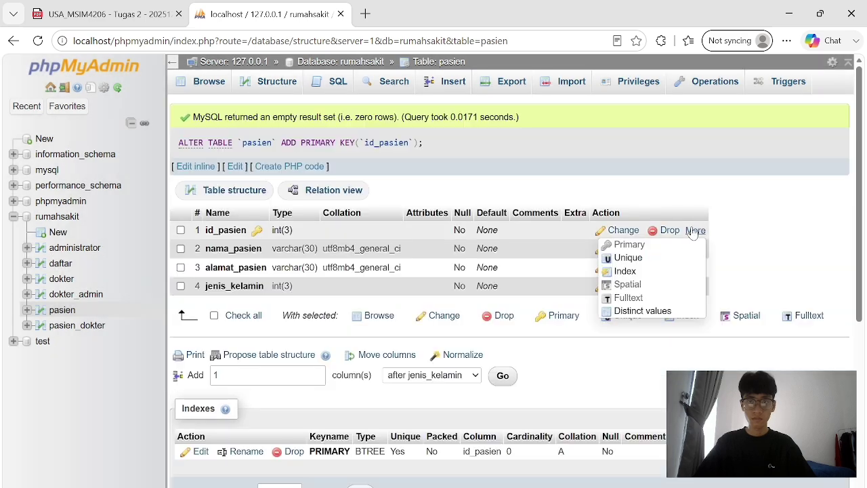
click(625, 271)
click(340, 61)
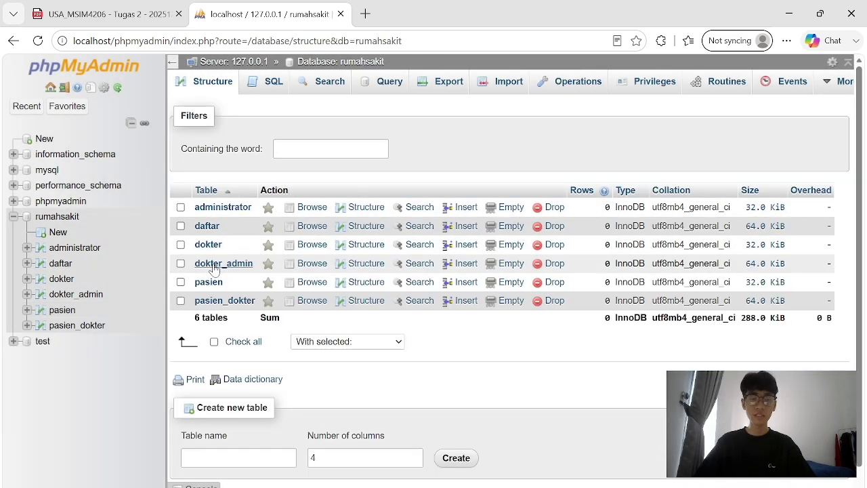
Check the assignment PDF, then return to the rumahsakit Structure page listing administrator through pasien_dokter.
key(ctrl+shift+Tab)
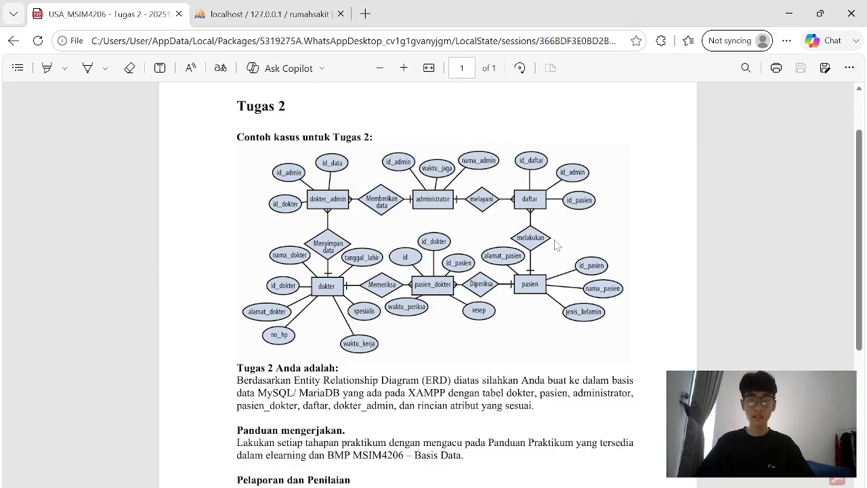
key(ctrl+Tab)
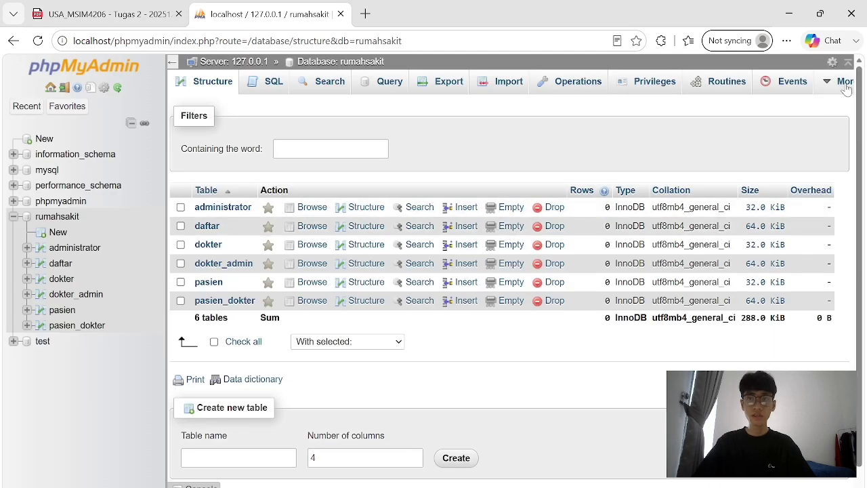
mouse_move(846, 88)
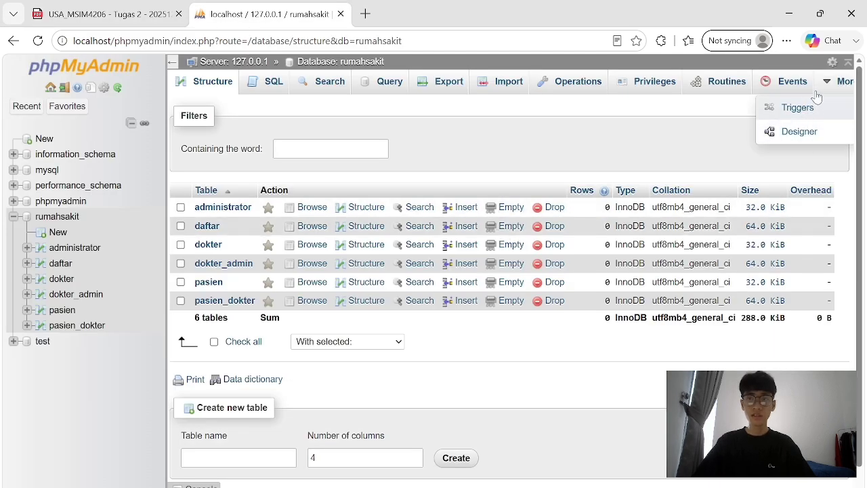
Open the Designer for rumahsakit and compare its six-table layout against the assignment ERD.
click(789, 131)
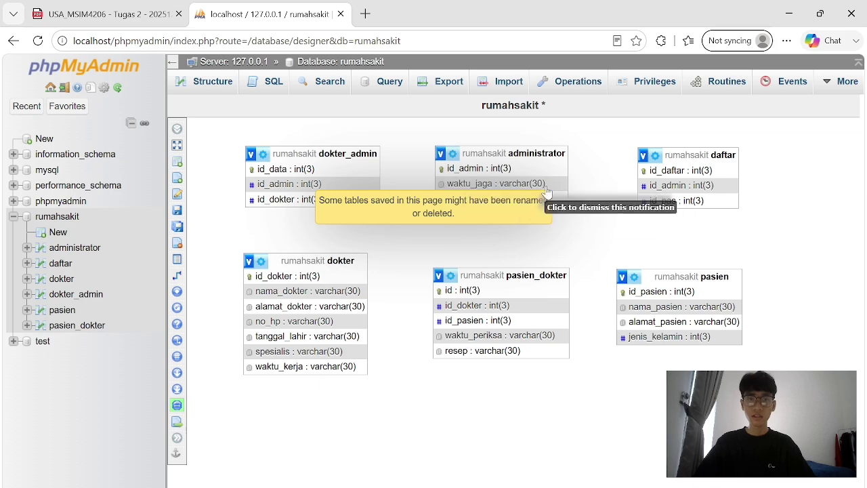
click(408, 214)
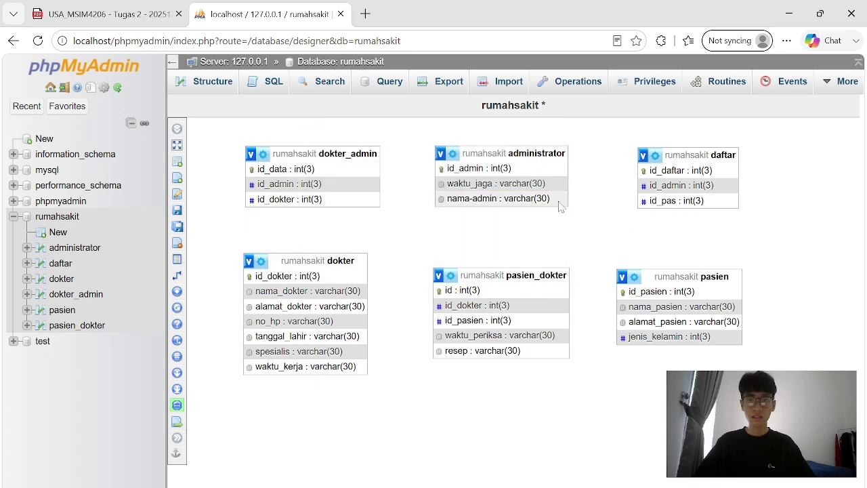
key(ctrl+Tab)
key(ctrl+Tab)
key(ctrl+Tab)
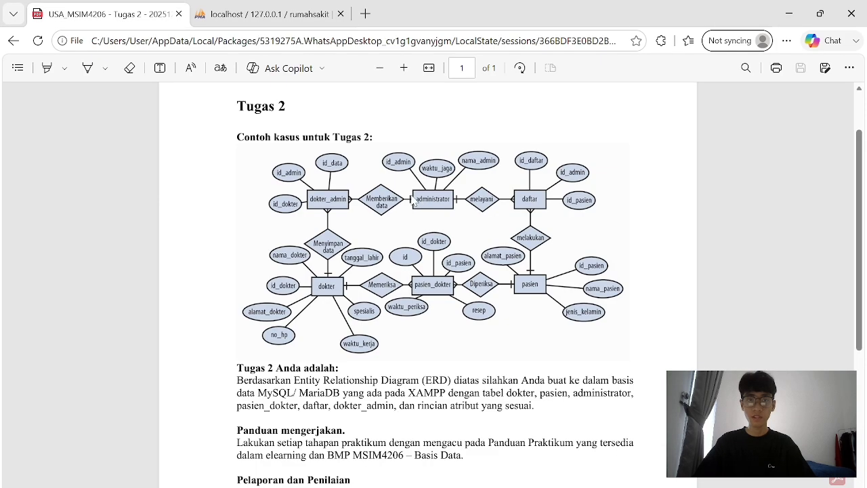
key(ctrl+Tab)
key(ctrl+Tab)
key(ctrl+Tab)
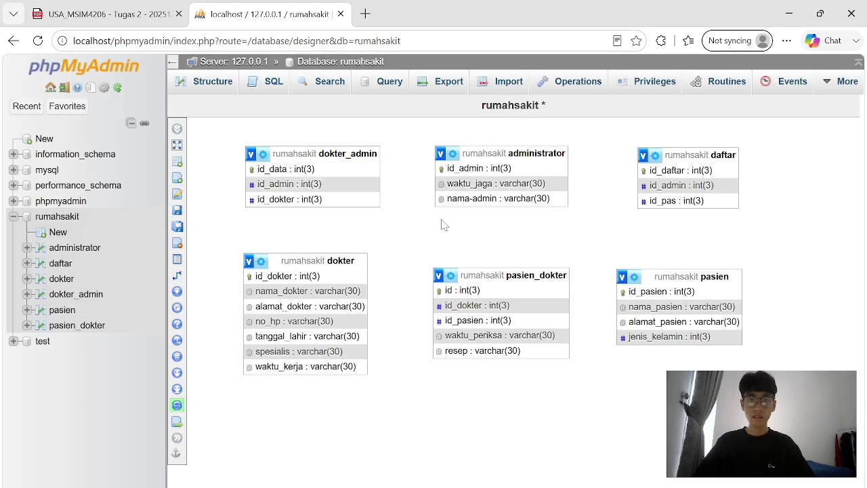
key(ctrl+Tab)
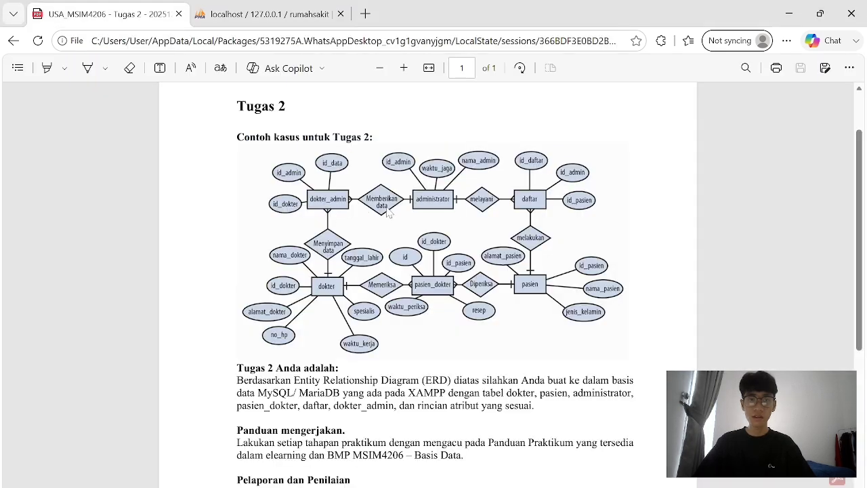
key(ctrl+Tab)
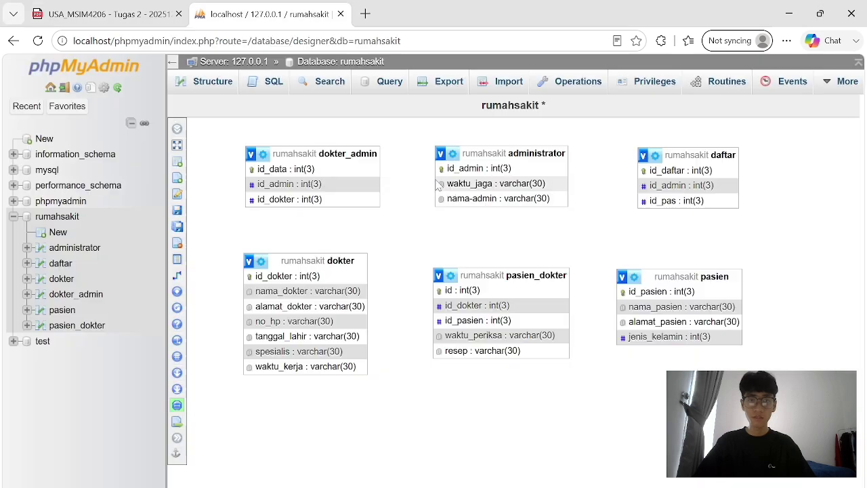
key(ctrl+Tab)
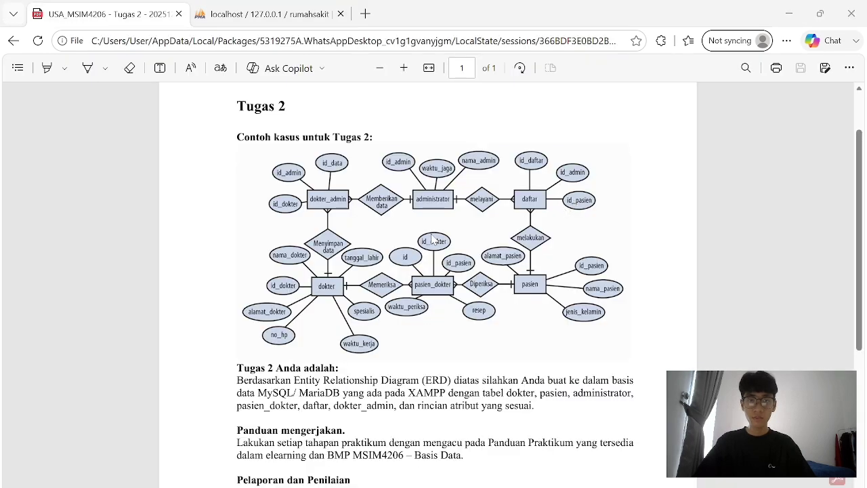
key(ctrl+Tab)
key(ctrl+Tab)
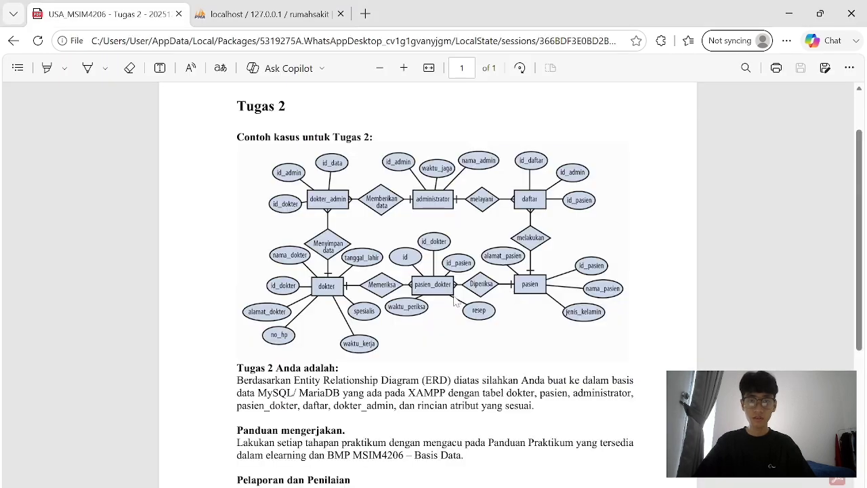
key(alt+Tab)
key(ctrl+Tab)
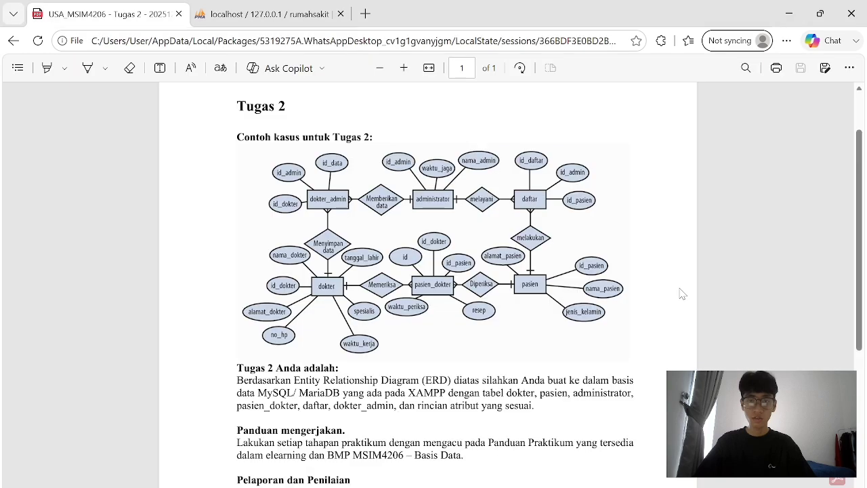
key(ctrl+Tab)
key(ctrl+Tab)
key(ctrl+Tab)
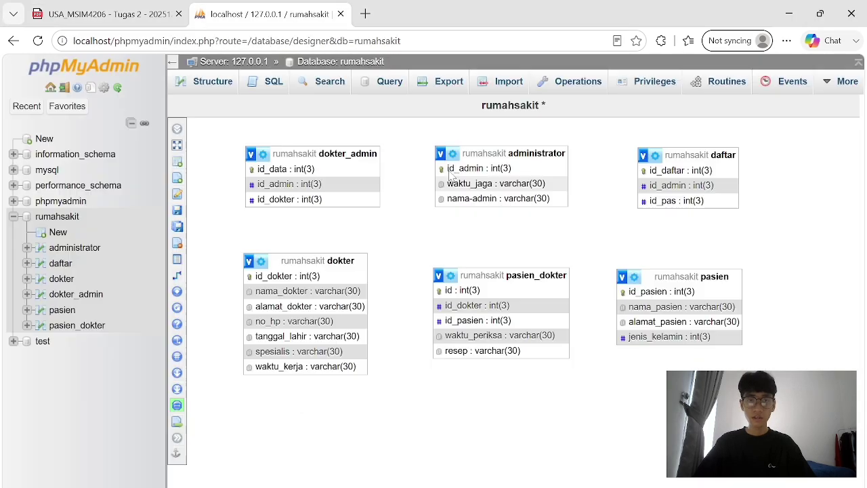
Save the Designer page layout, then open and cancel the Save page as dialog.
mouse_move(213, 230)
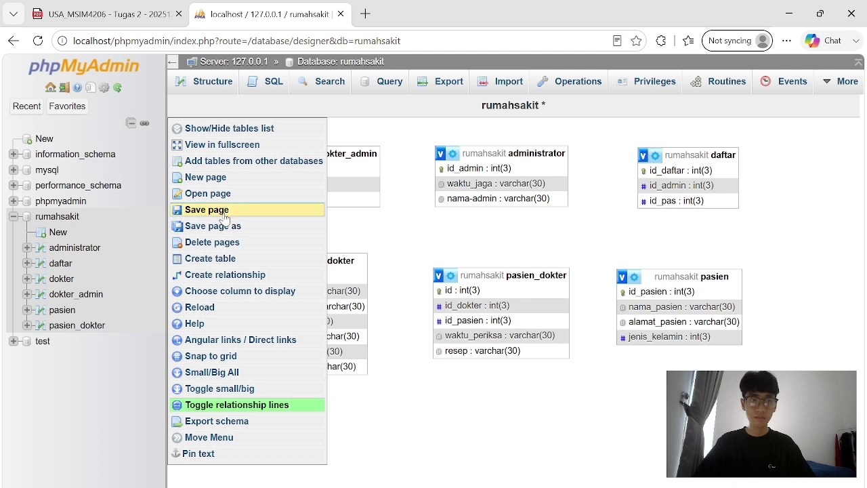
click(203, 210)
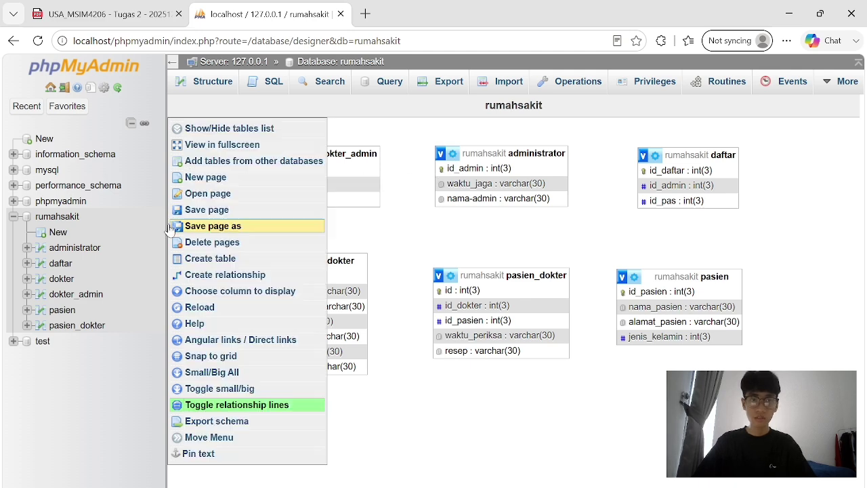
click(202, 228)
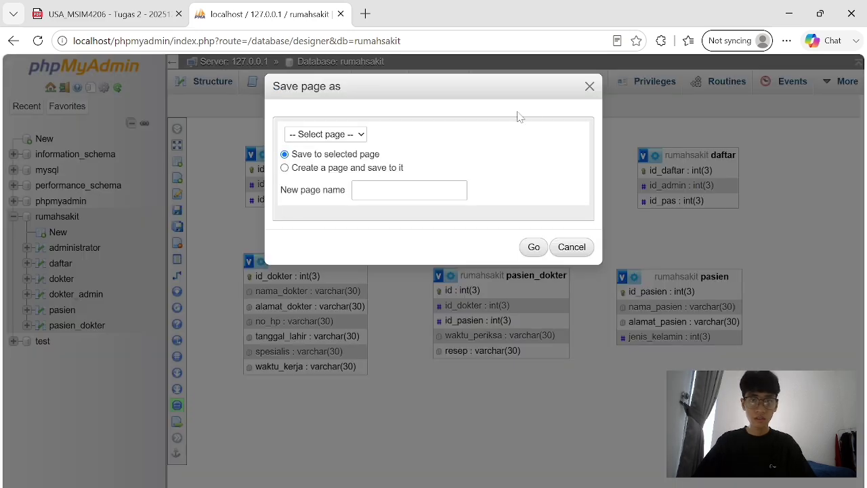
click(584, 91)
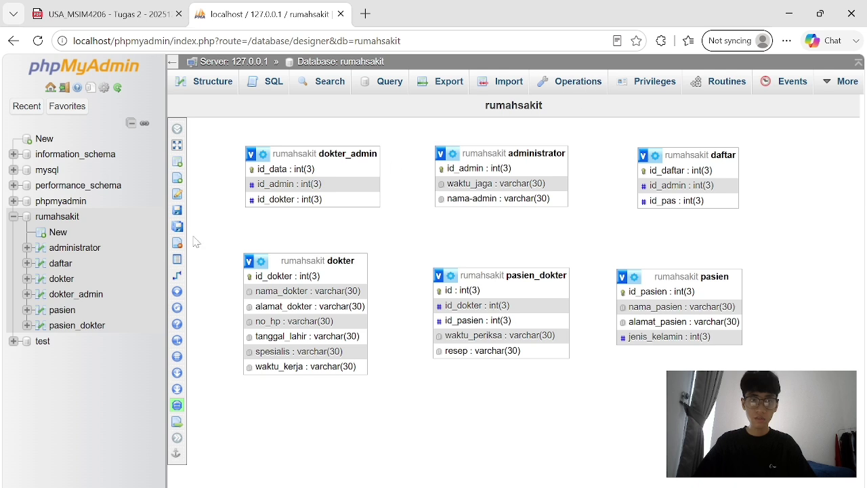
mouse_move(196, 227)
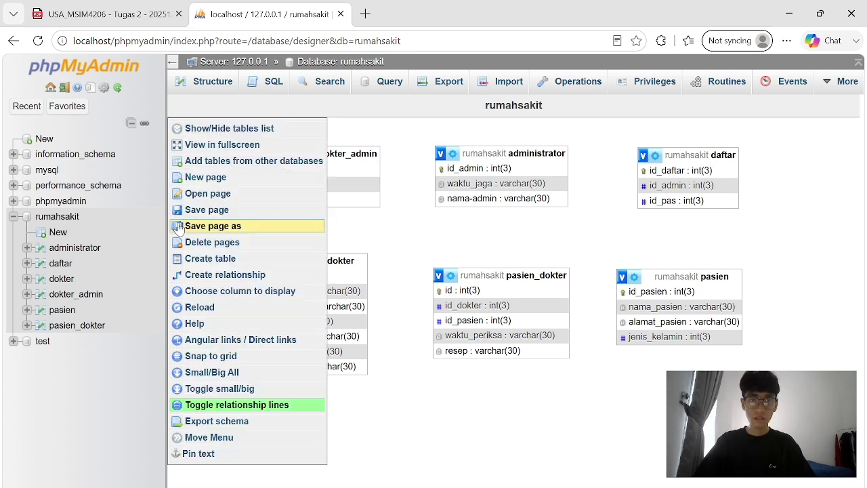
Link daftar.id_admin to administrator.id_admin with CASCADE on delete and on update.
click(224, 275)
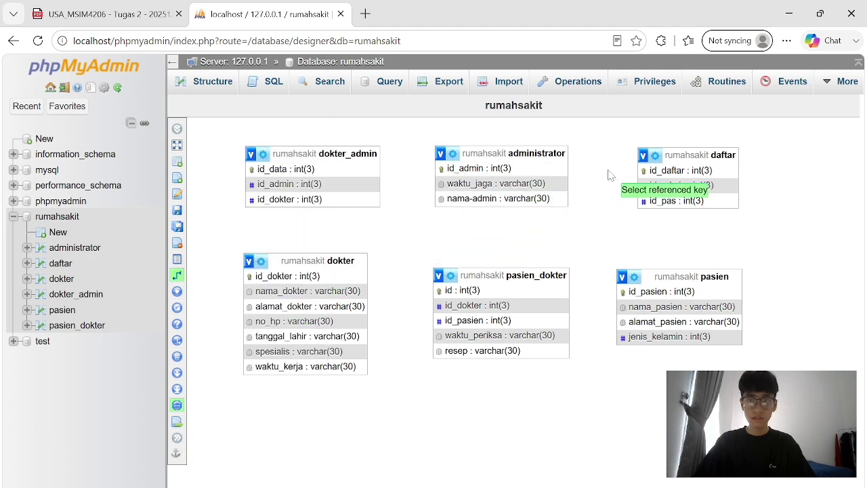
click(544, 169)
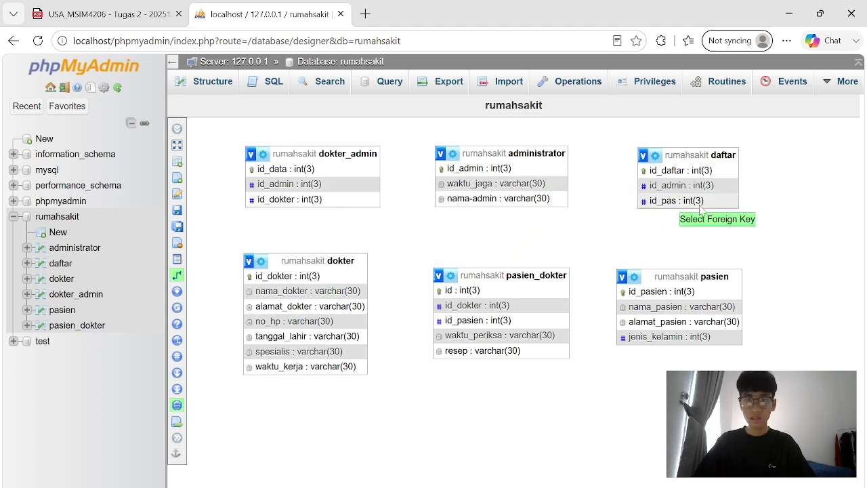
click(650, 189)
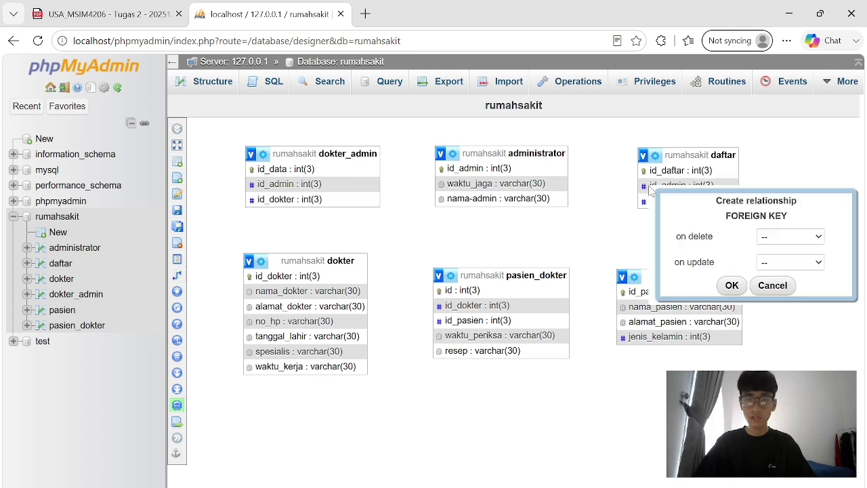
click(818, 235)
click(815, 269)
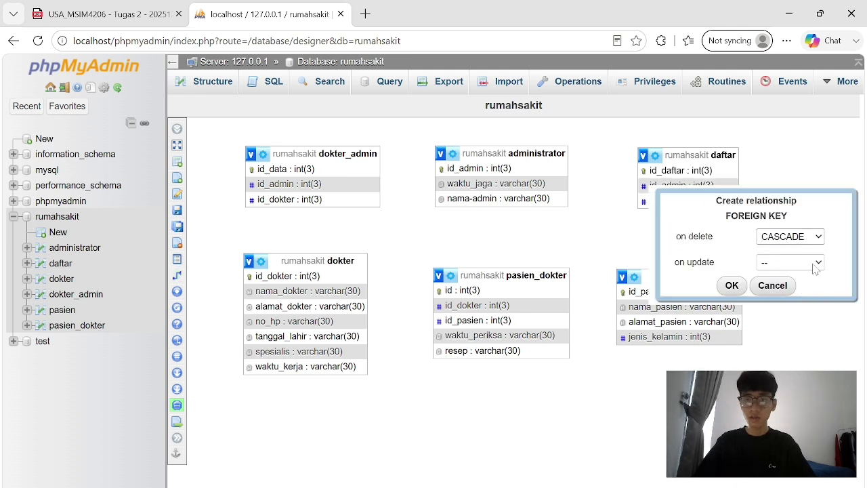
click(815, 269)
click(790, 295)
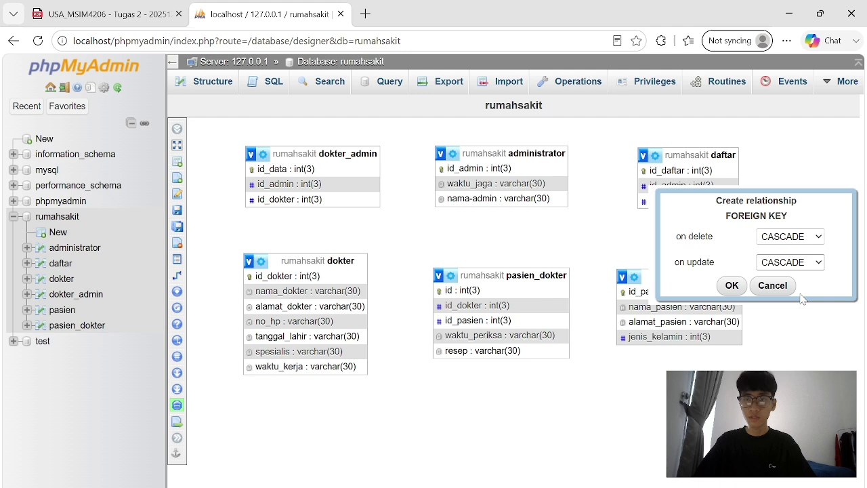
click(733, 285)
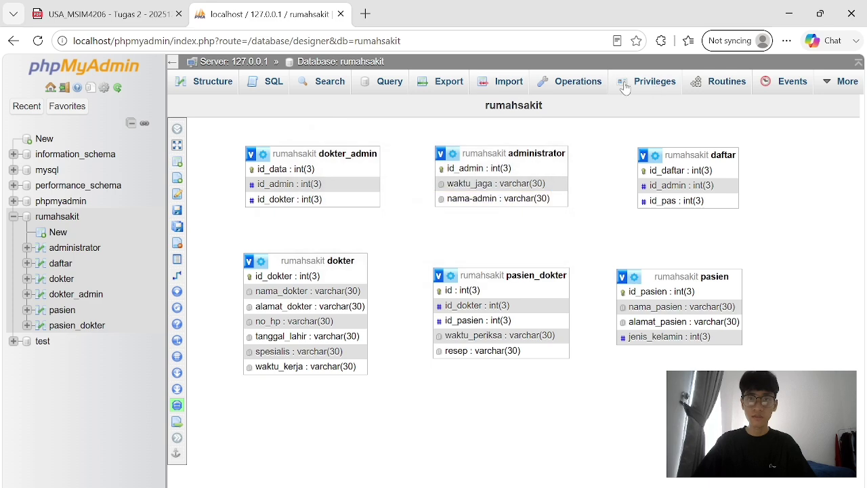
click(310, 62)
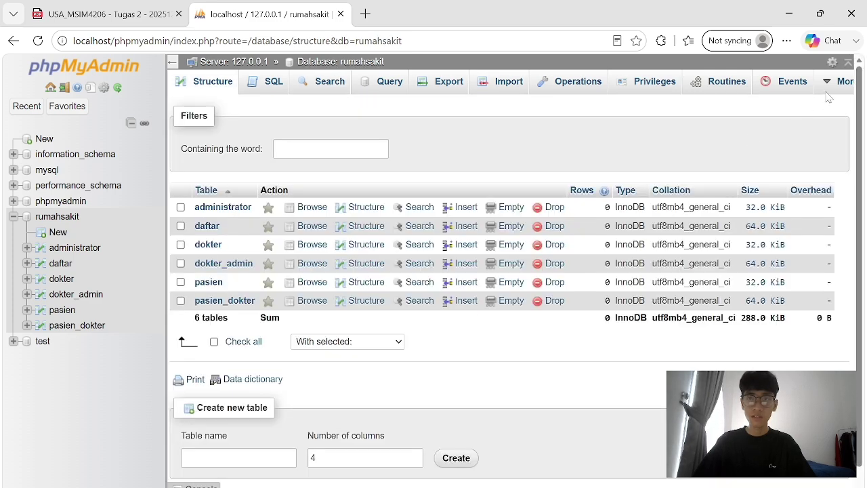
In the reopened Designer, add a foreign-key relationship on a daftar key column.
mouse_move(844, 81)
click(799, 133)
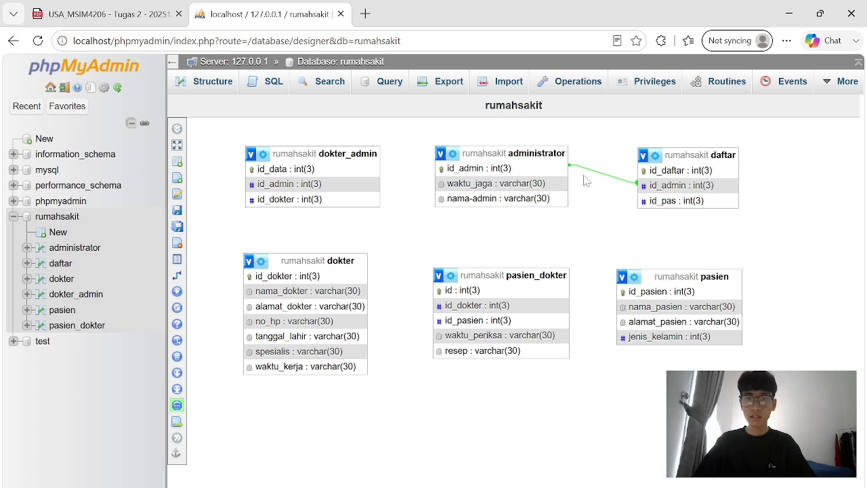
mouse_move(204, 242)
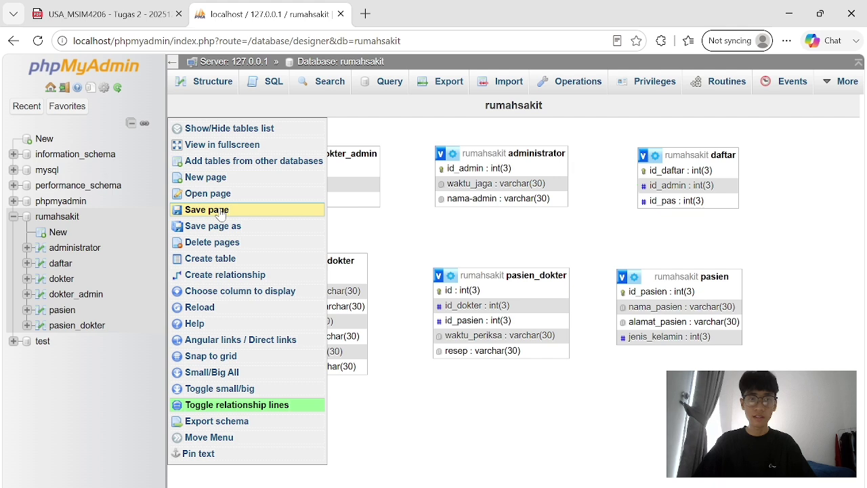
click(204, 274)
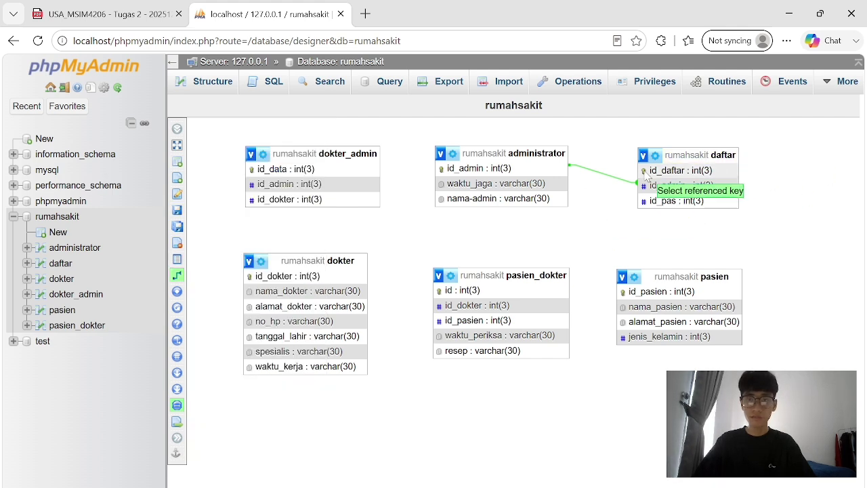
click(671, 201)
mouse_move(216, 281)
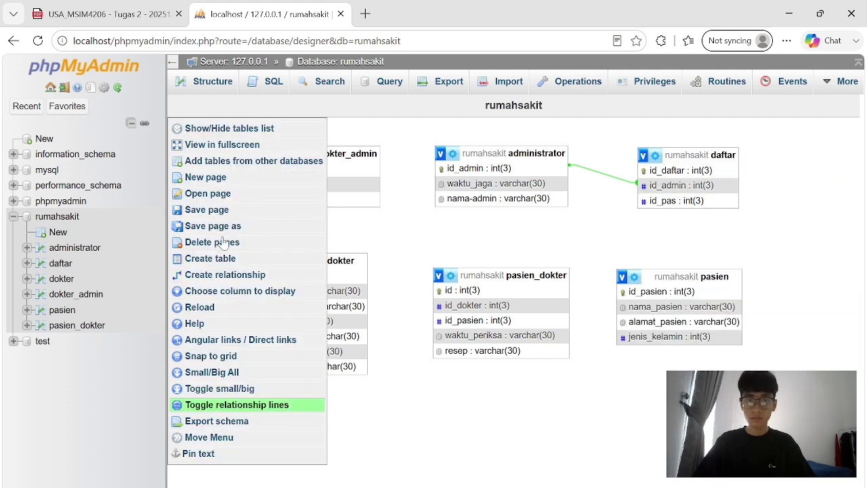
click(661, 291)
click(789, 252)
click(786, 336)
click(736, 300)
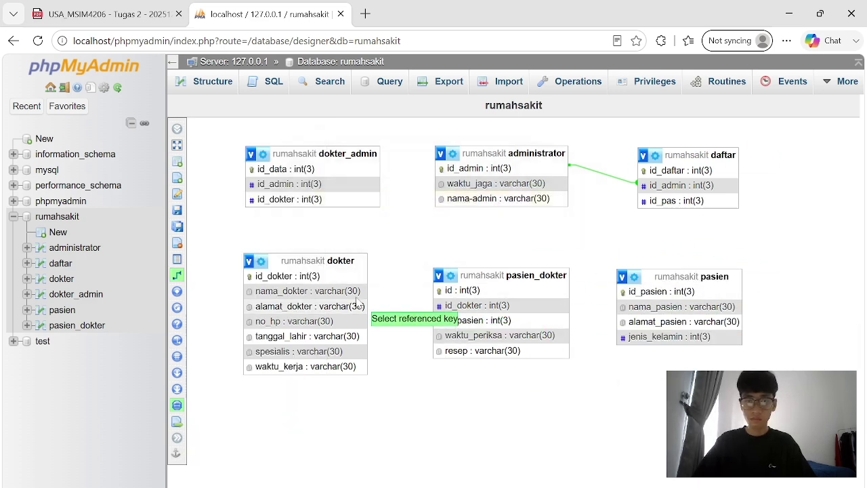
Link dokter_admin.id_dokter to dokter.id_dokter with CASCADE on delete and update, then reload the Designer.
click(176, 274)
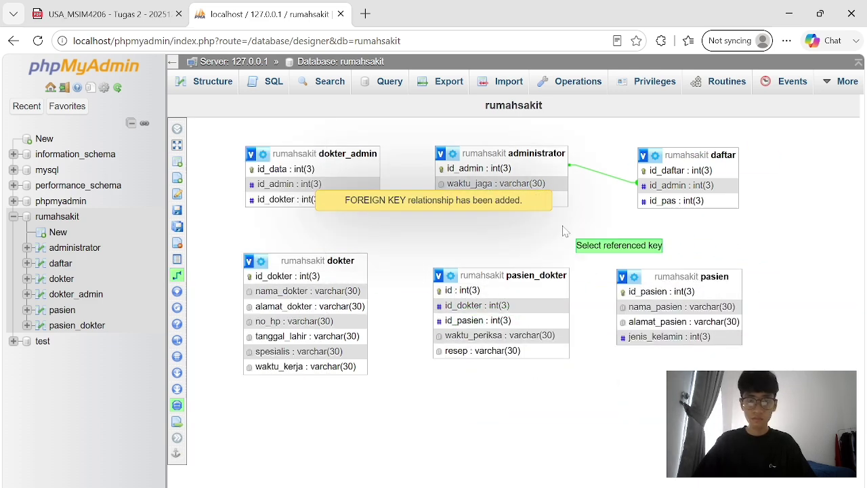
click(361, 279)
click(366, 199)
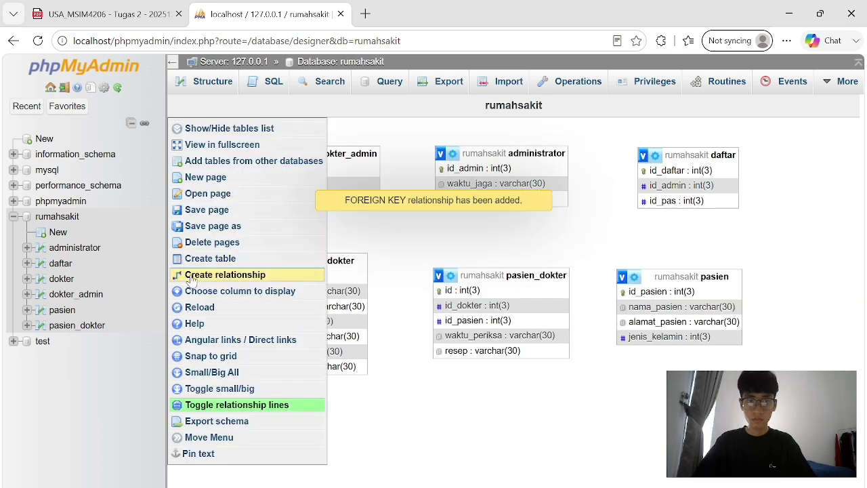
click(474, 168)
click(288, 184)
click(639, 264)
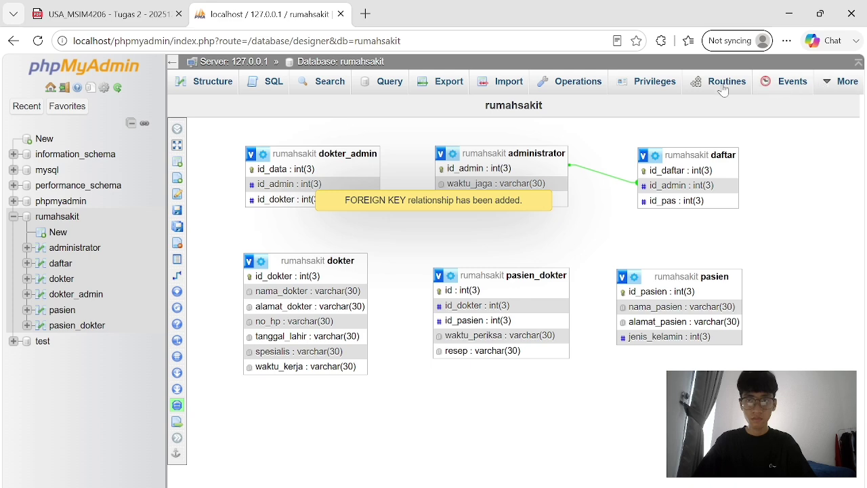
click(38, 41)
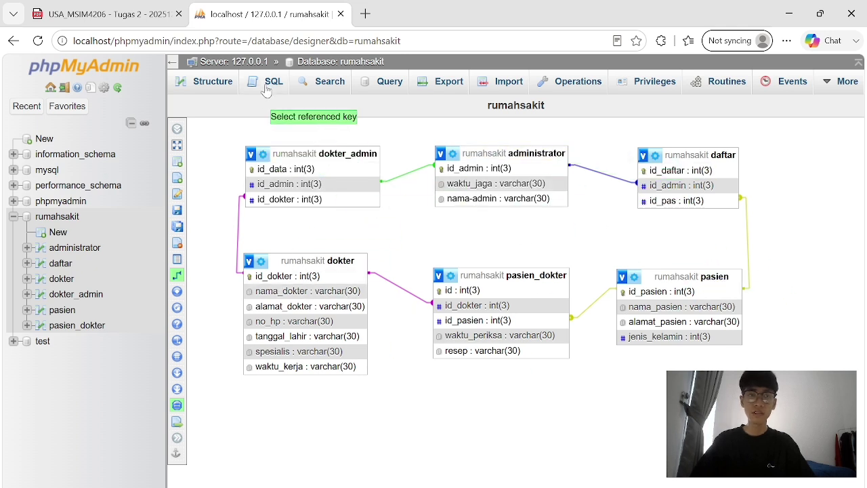
Open the pasien insert form and enter id_pasien 1, the patient's name and address, and jenis_kelamin 1.
click(305, 65)
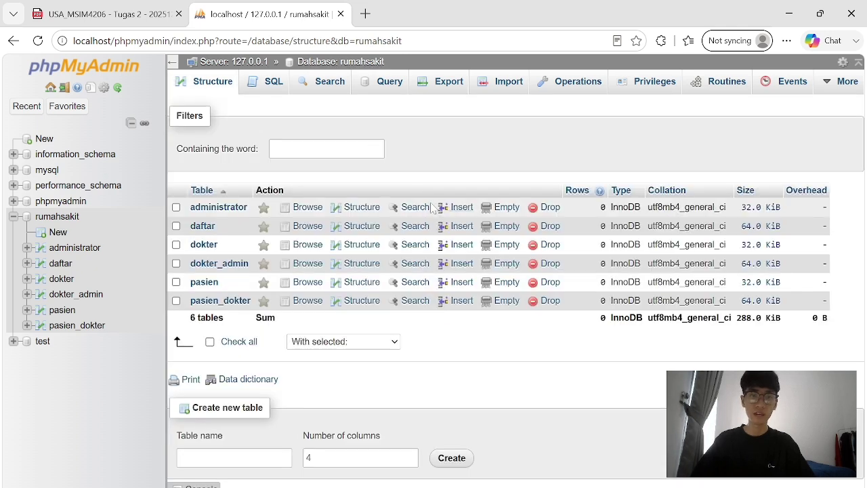
click(460, 282)
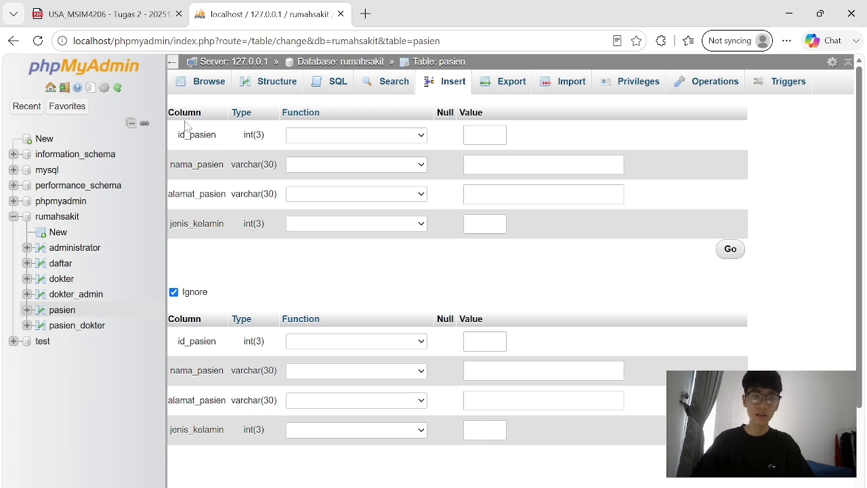
click(498, 135)
text(1)
key(Tab)
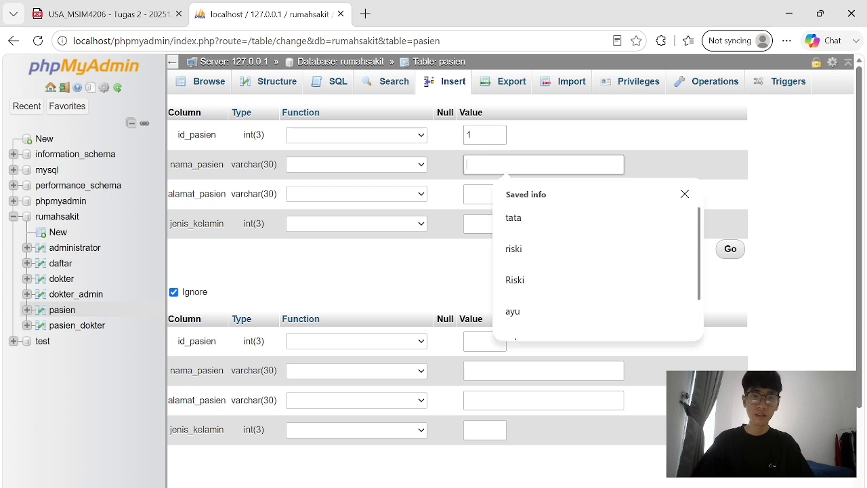
text(tata)
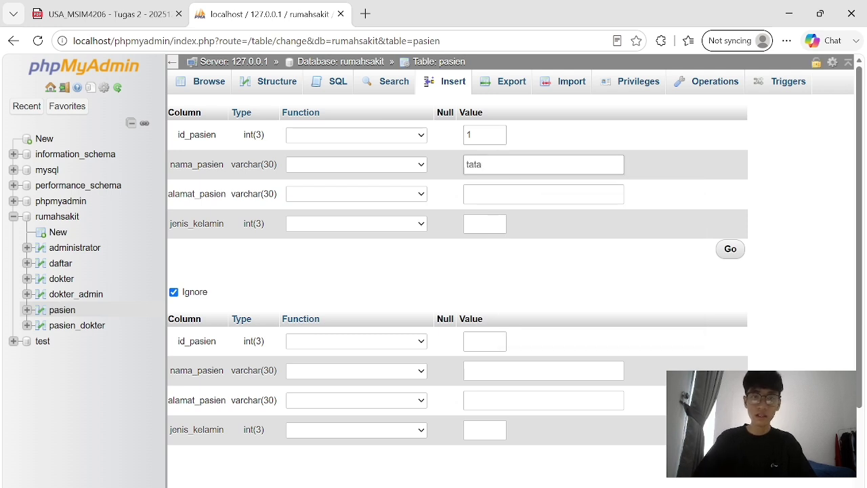
key(Tab)
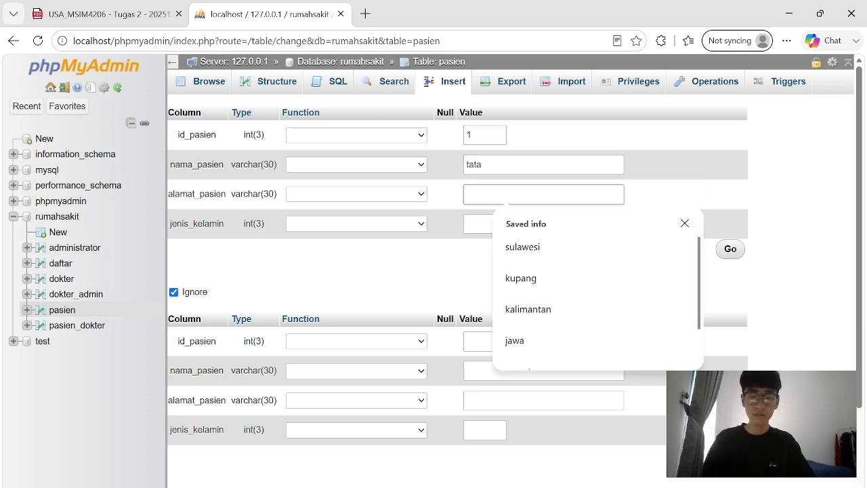
text(batulicin)
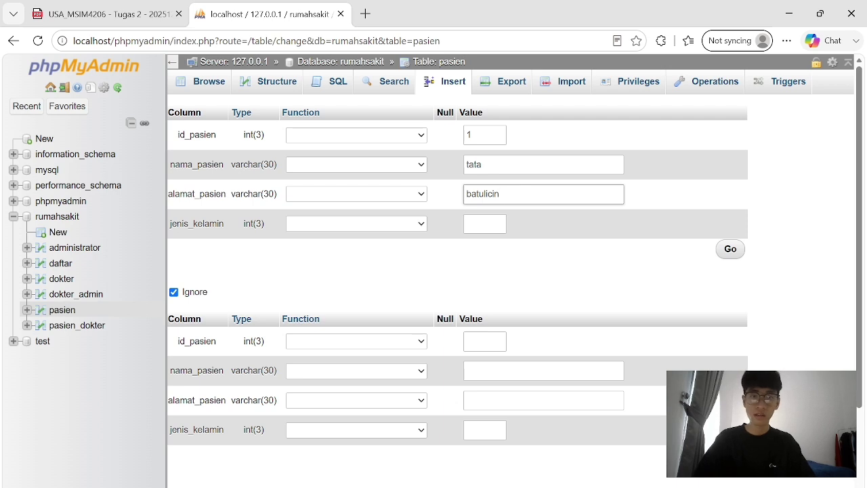
key(Tab)
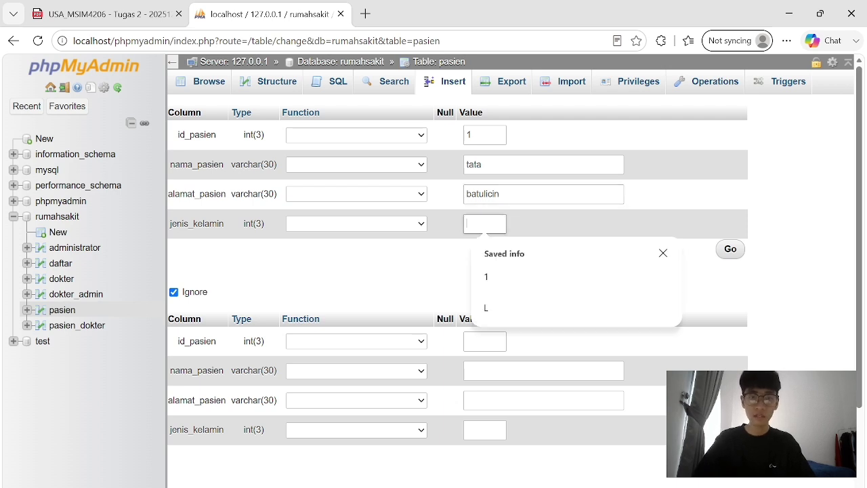
click(528, 196)
text(1)
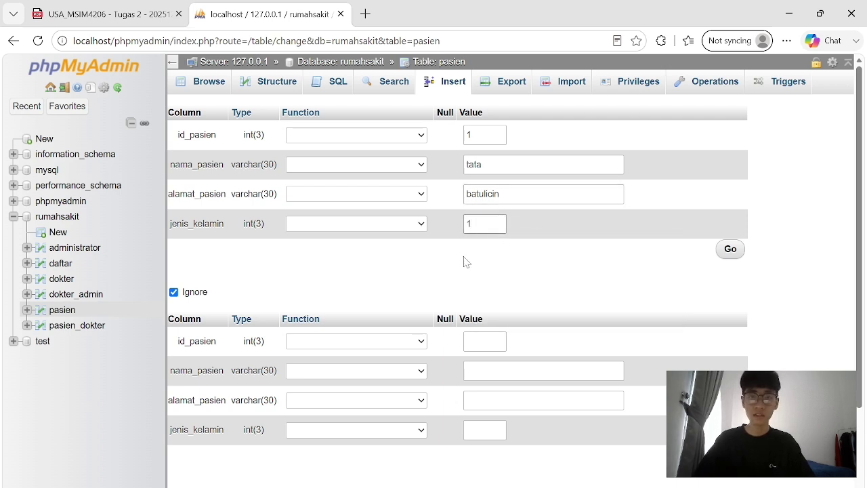
Insert the patient row and browse pasien to see it listed as the only record.
click(732, 250)
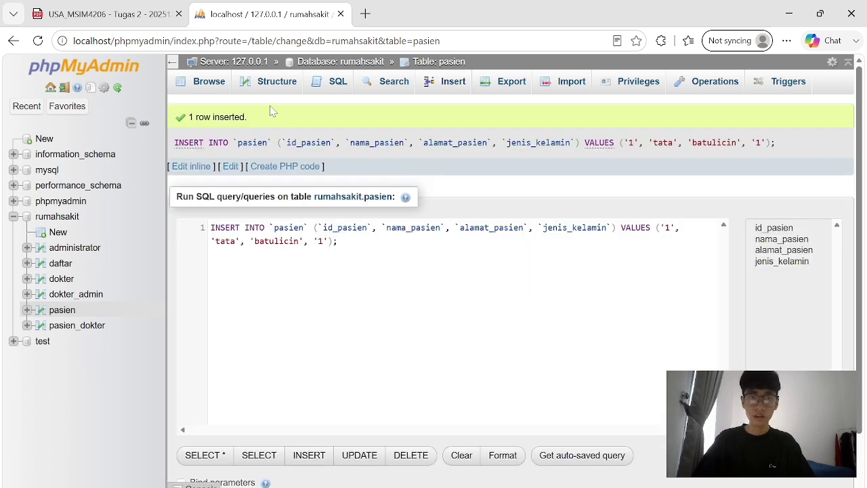
click(224, 93)
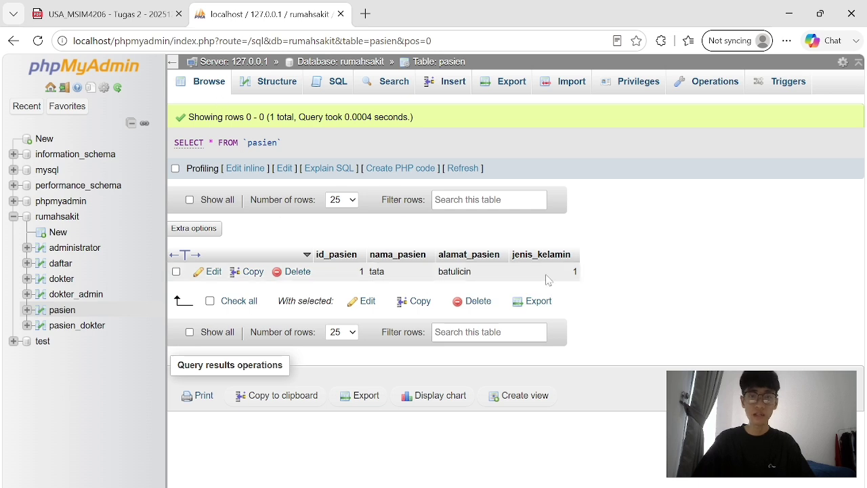
drag(630, 278, 206, 271)
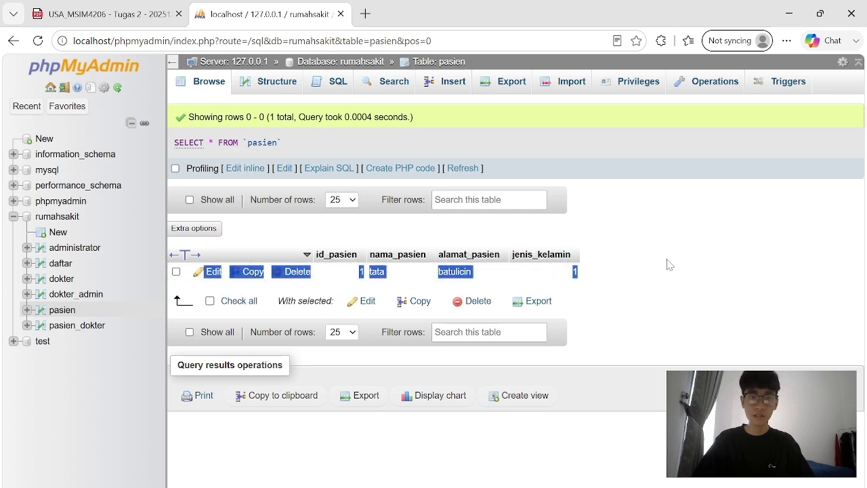
click(341, 286)
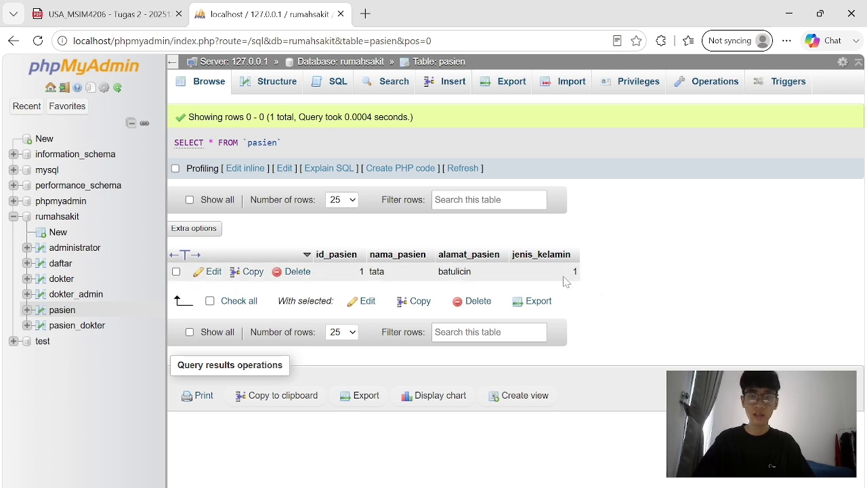
Insert patient id 2, cinta from banjarbaru, with jenis_kelamin 1.
click(453, 86)
click(467, 135)
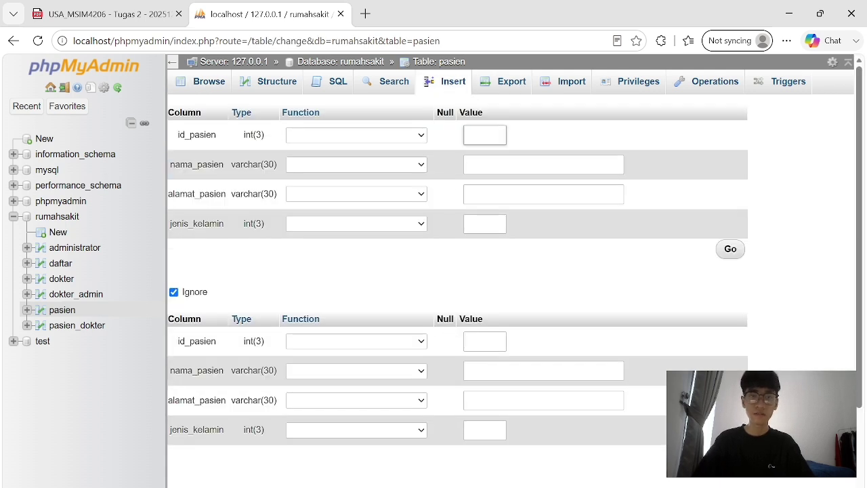
text(2)
key(Tab)
text(taufik)
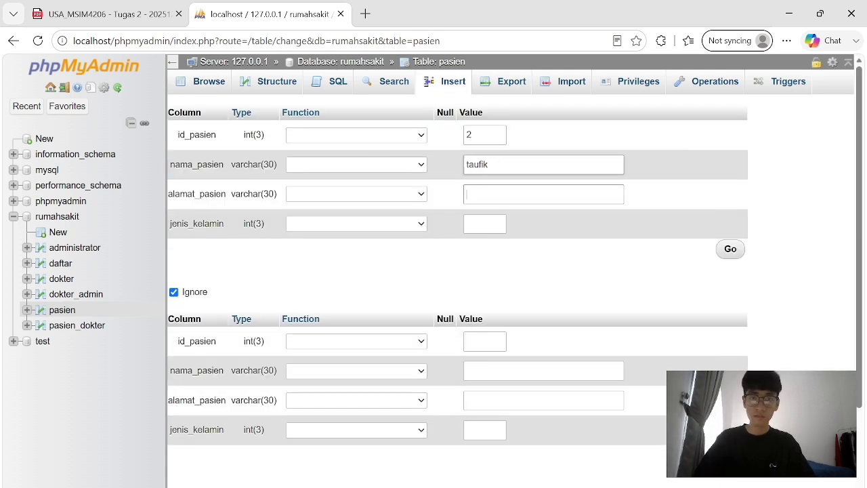
key(Tab)
text(banjarbaru)
key(Tab)
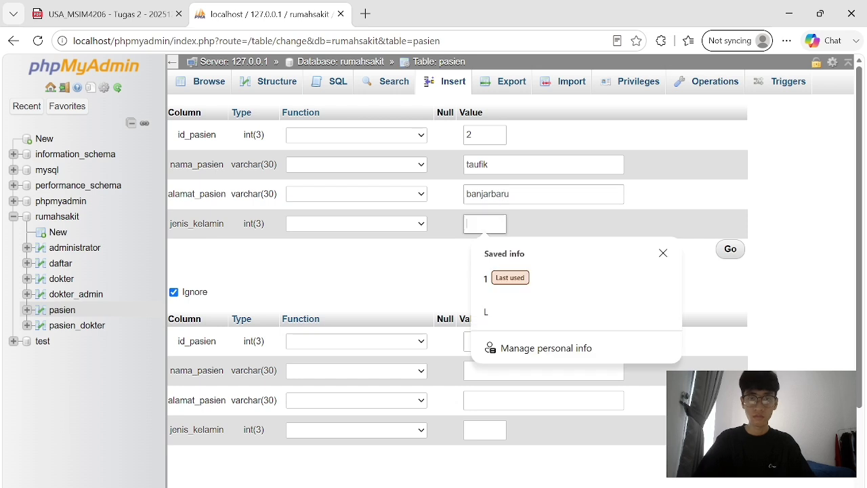
text(1)
key(shift+Tab)
key(shift+Tab)
key(BackSpace)
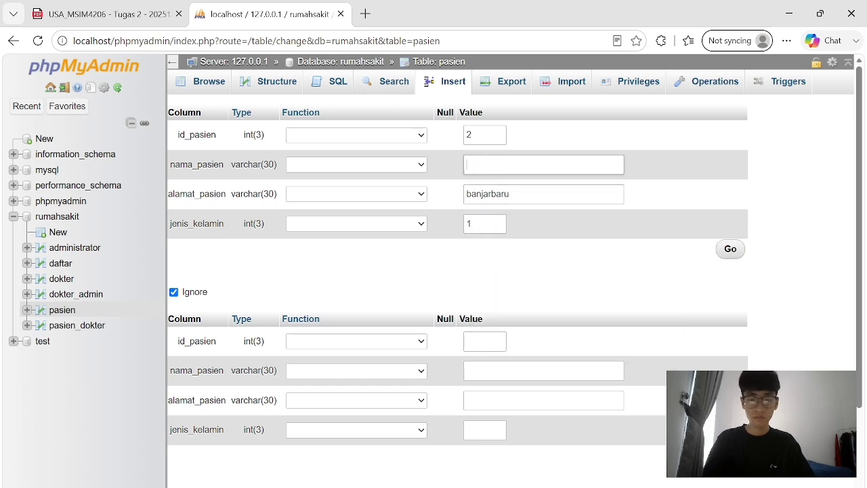
text(cinta)
key(Tab)
key(Tab)
click(726, 256)
click(453, 81)
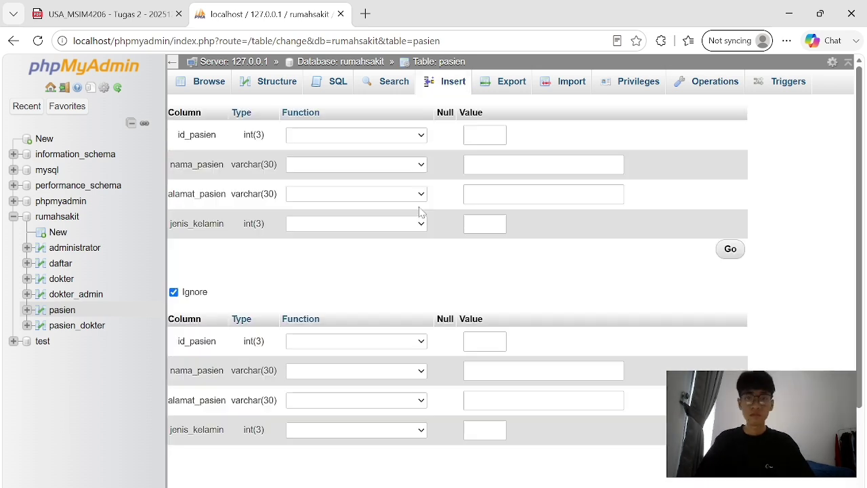
Insert patient id 3, taufik from banjarmasin, with jenis_kelamin 1.
click(485, 135)
text(3)
key(Tab)
text(taufik)
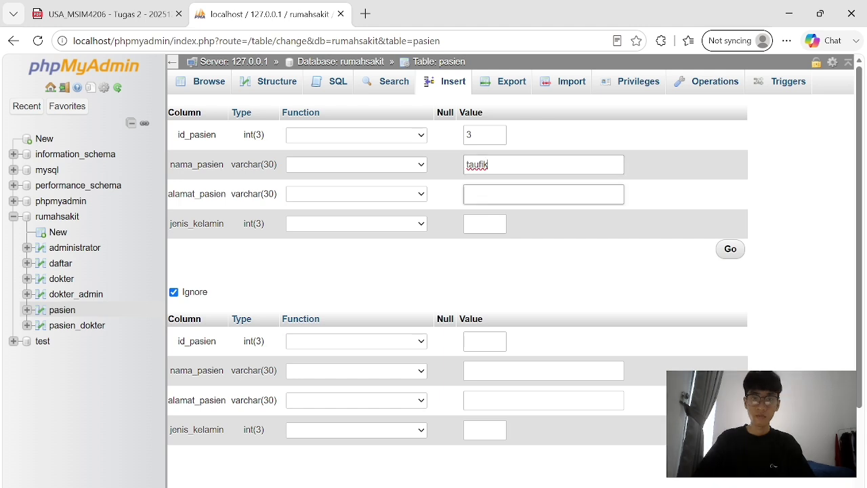
key(Tab)
text(banjarmasin)
key(Tab)
text(1)
key(Return)
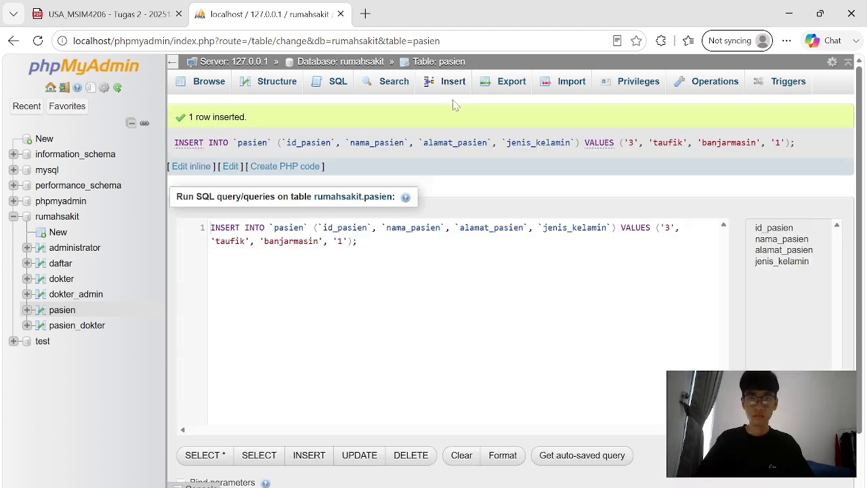
click(454, 82)
Insert patient id 4, hana from kandangan, with jenis_kelamin 2.
click(484, 135)
key(Escape)
text(ha)
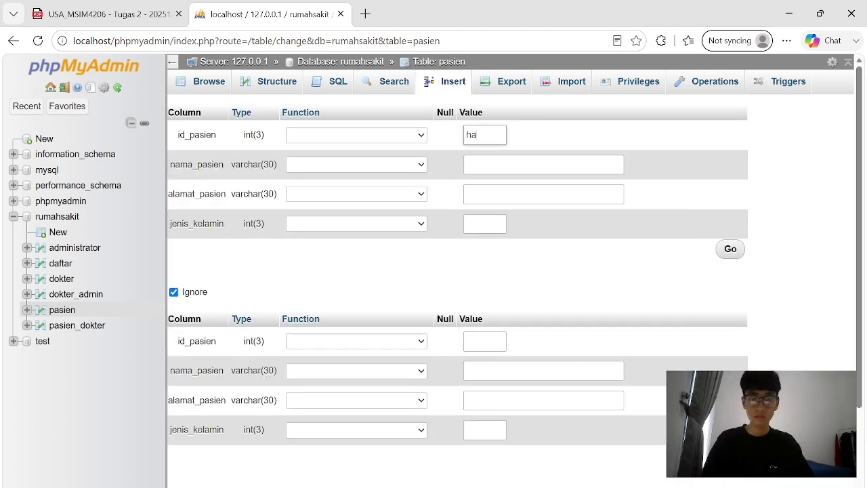
text(n)
key(BackSpace)
key(BackSpace)
key(BackSpace)
text(4)
key(Tab)
text(hana)
key(Escape)
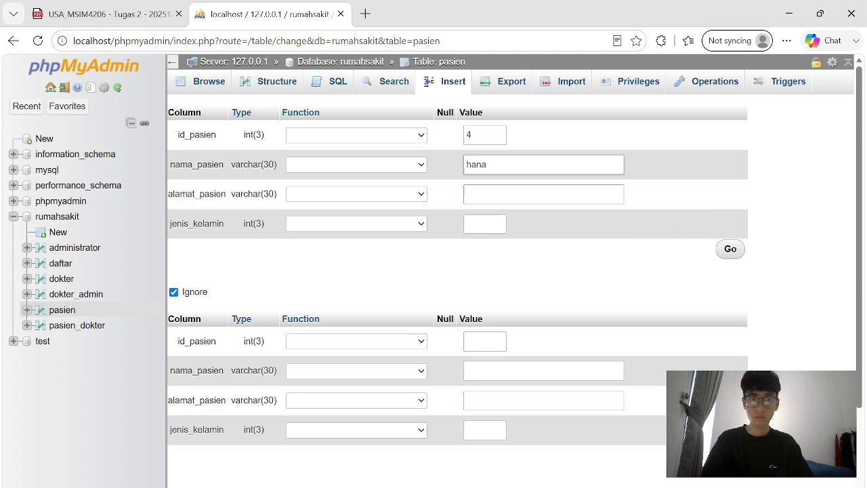
key(Tab)
text(kandangan)
key(Tab)
text(2)
click(729, 250)
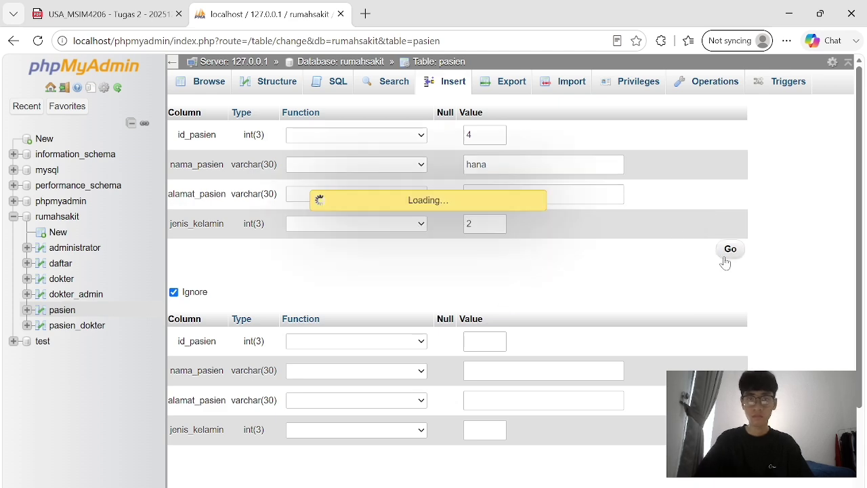
click(203, 81)
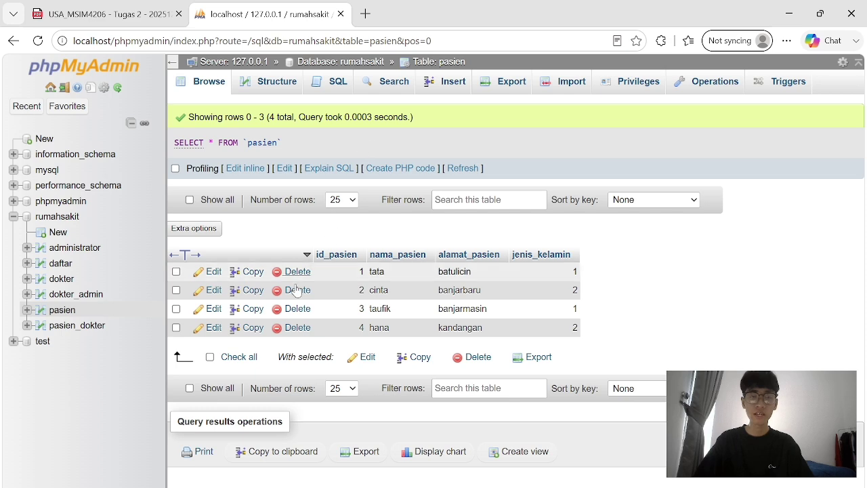
Review the four pasien rows and return to the rumahsakit database overview.
drag(602, 340, 278, 290)
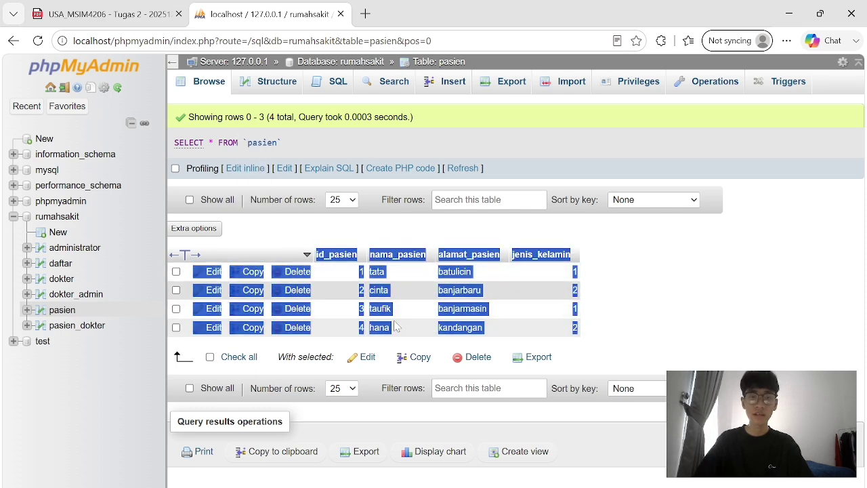
click(677, 272)
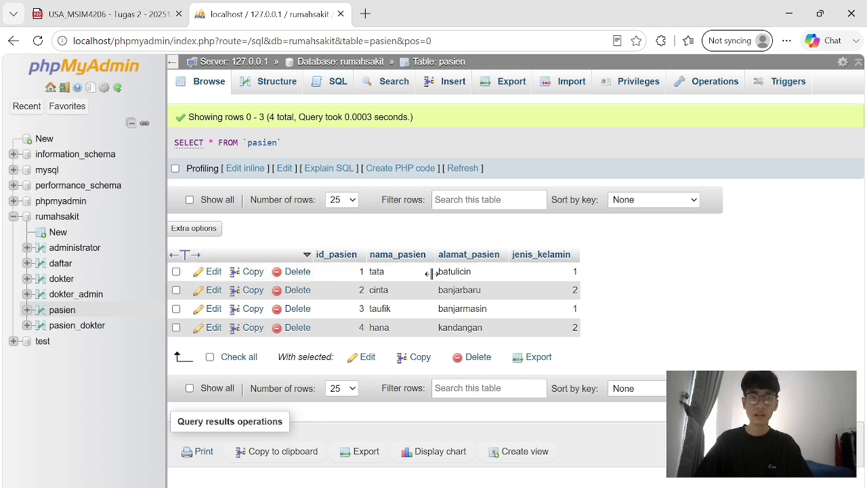
click(210, 89)
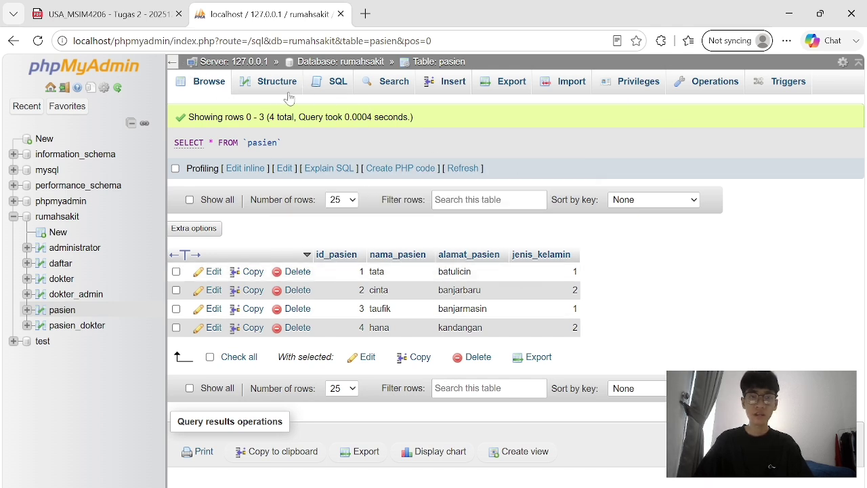
click(213, 85)
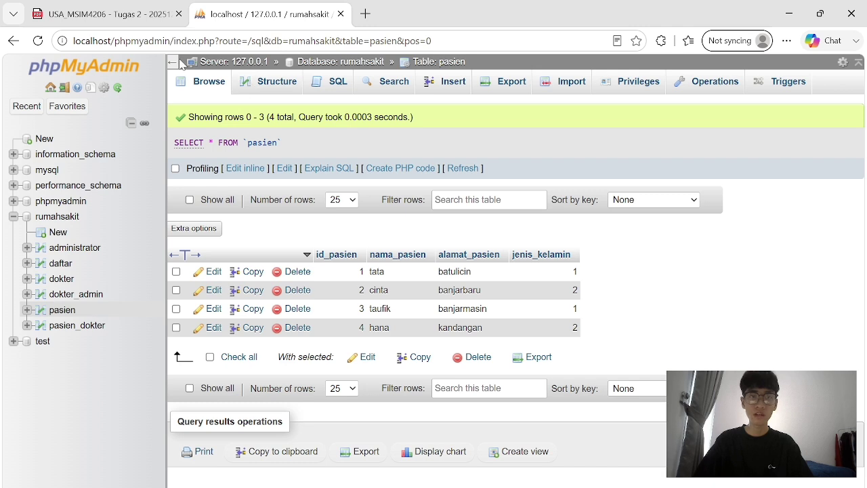
click(330, 62)
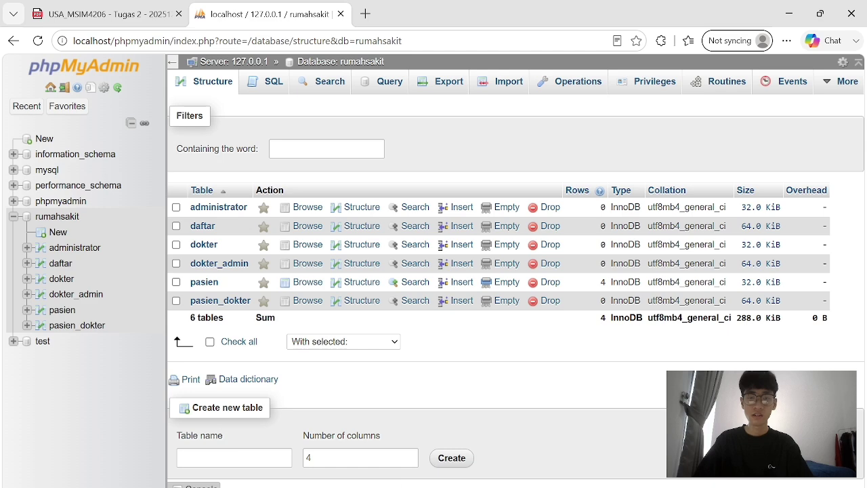
key(alt+Tab)
Log into MySQL as root in the XAMPP shell and run show databases;.
click(403, 70)
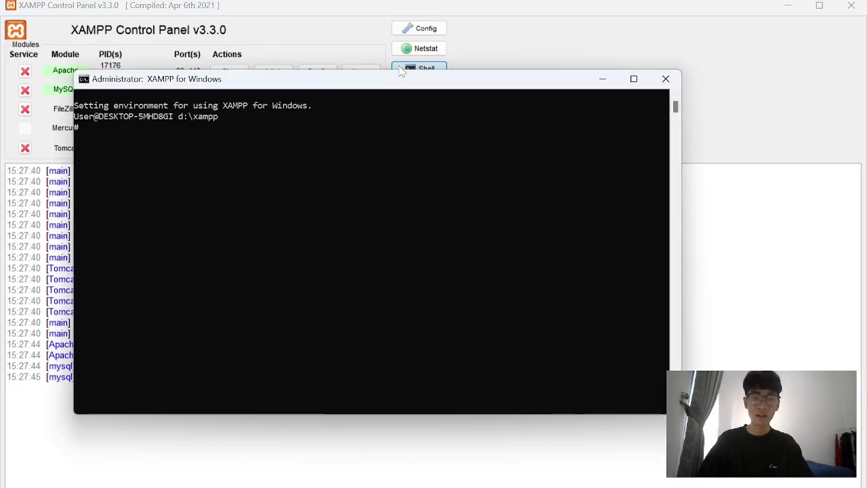
text(mysql -u root)
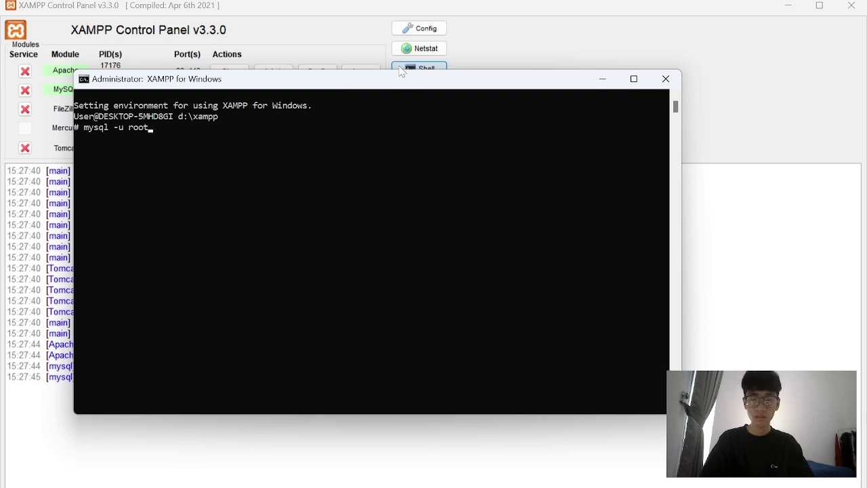
key(Return)
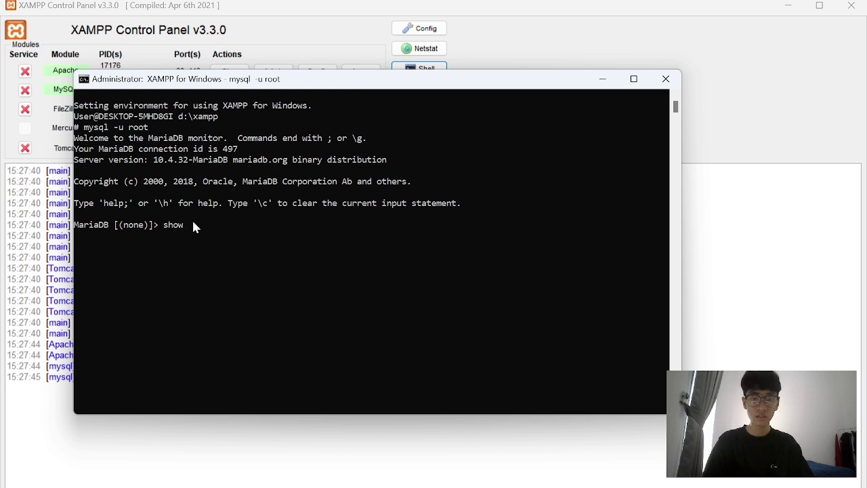
text(show databa)
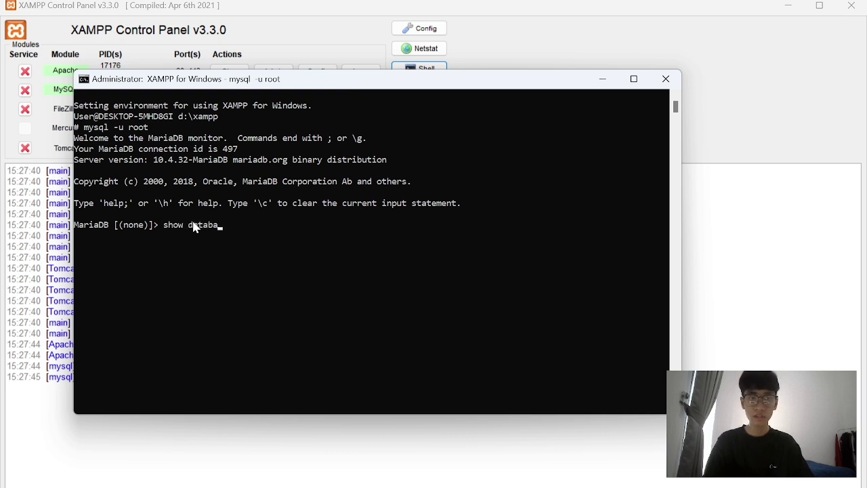
text(ses;)
key(Return)
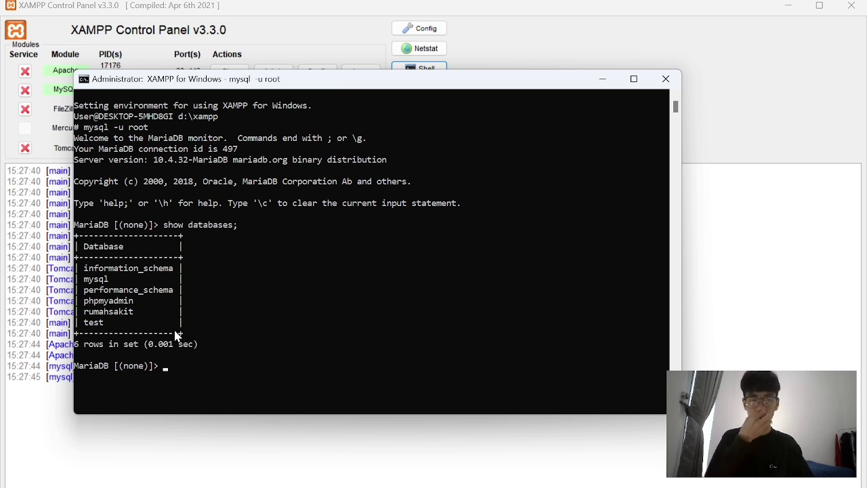
Run use rumahsakit; and then show tables; to list its six tables.
text(use da)
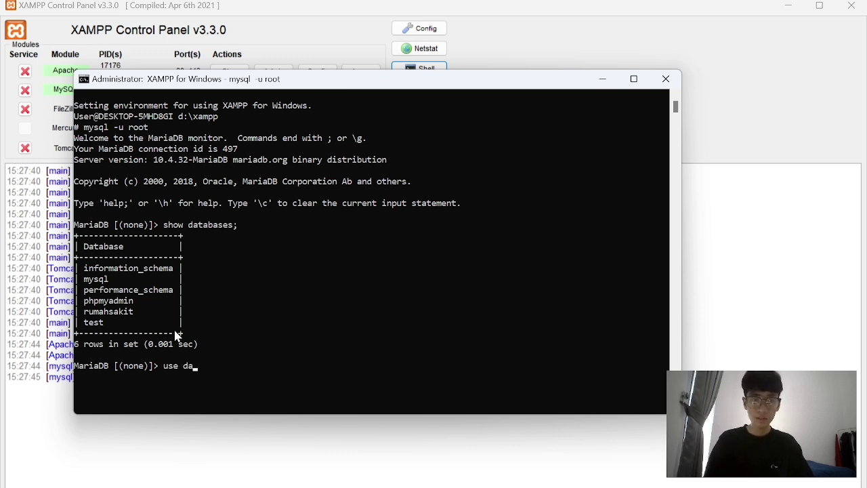
key(BackSpace)
key(BackSpace)
text(ruma)
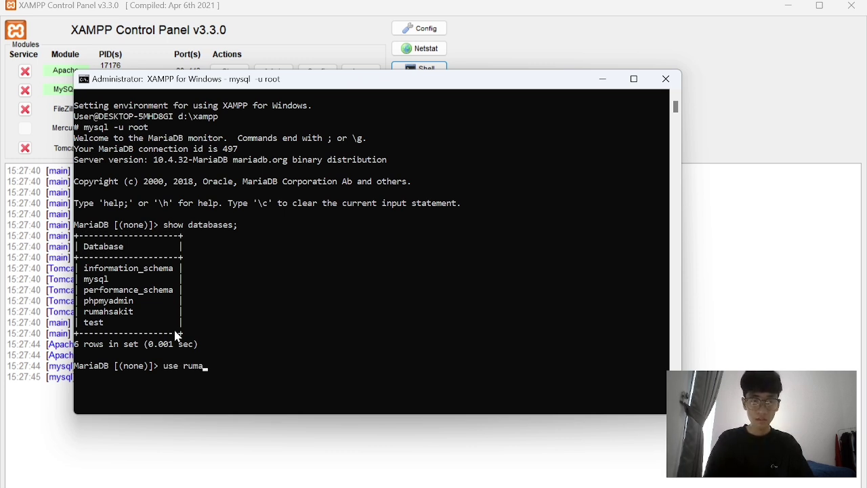
text(hsakit;)
key(Return)
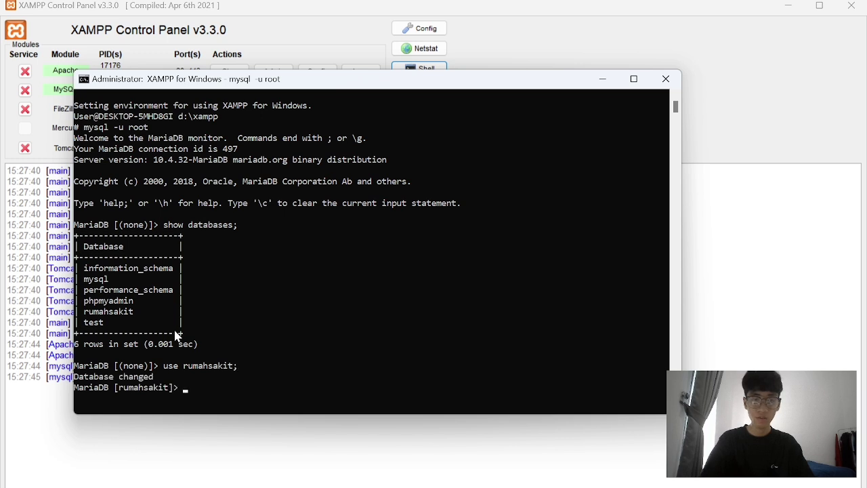
text(show tabel)
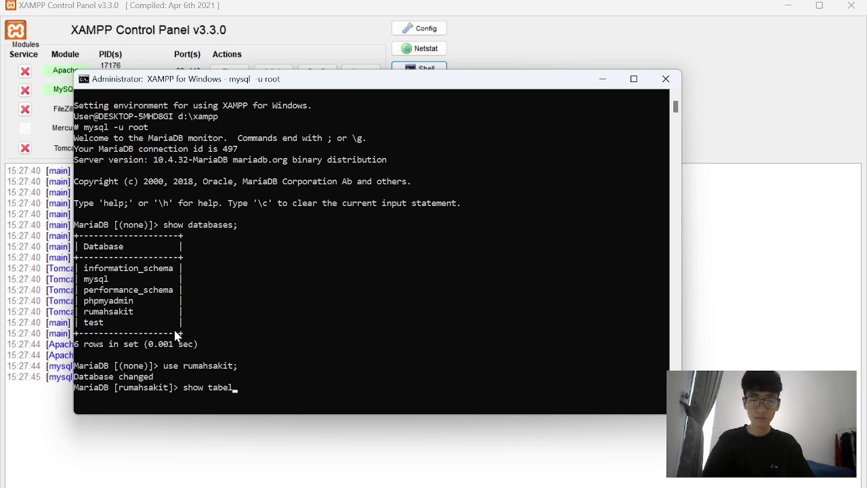
key(BackSpace)
key(BackSpace)
text(les)
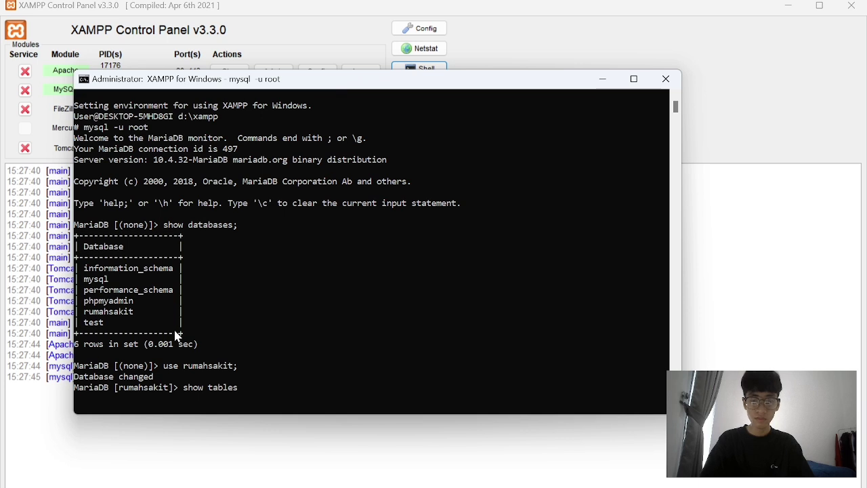
text(;)
key(Return)
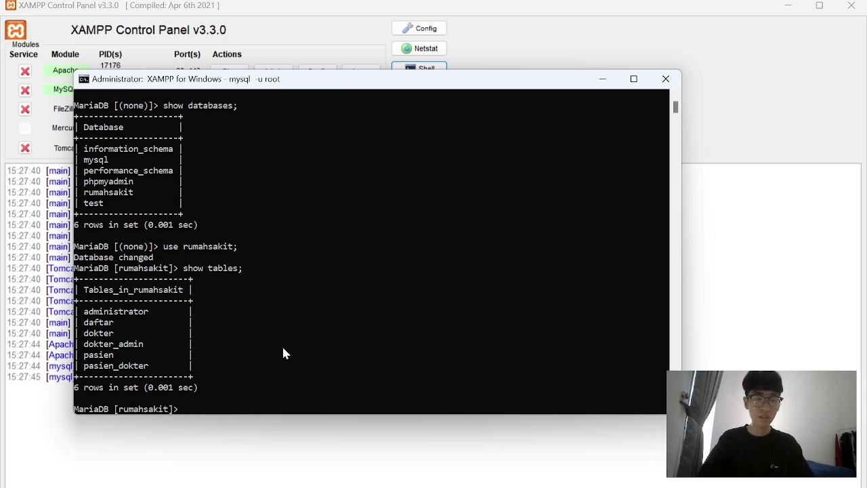
Run select nama_pasien from pasien; to list the patient names.
text(slee)
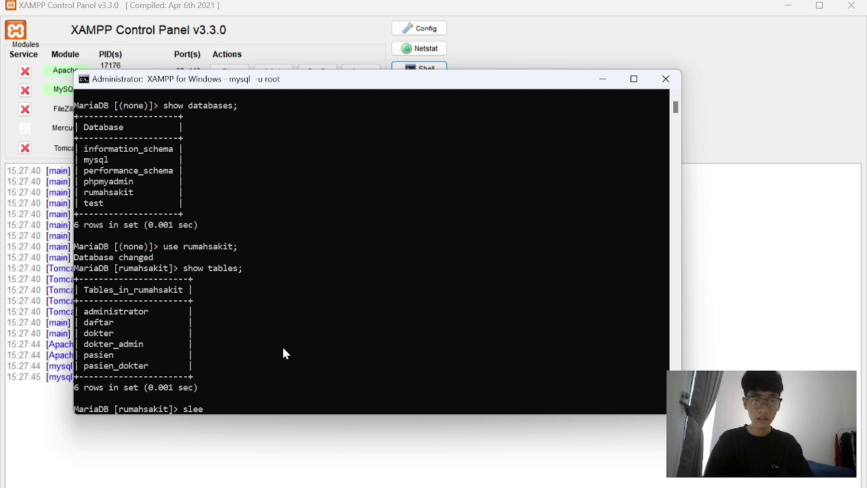
key(BackSpace)
key(BackSpace)
key(BackSpace)
text(elec)
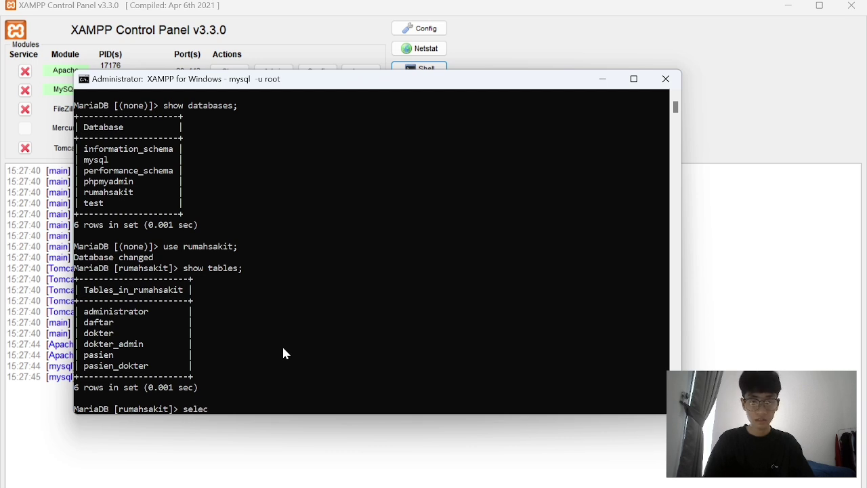
text(t na)
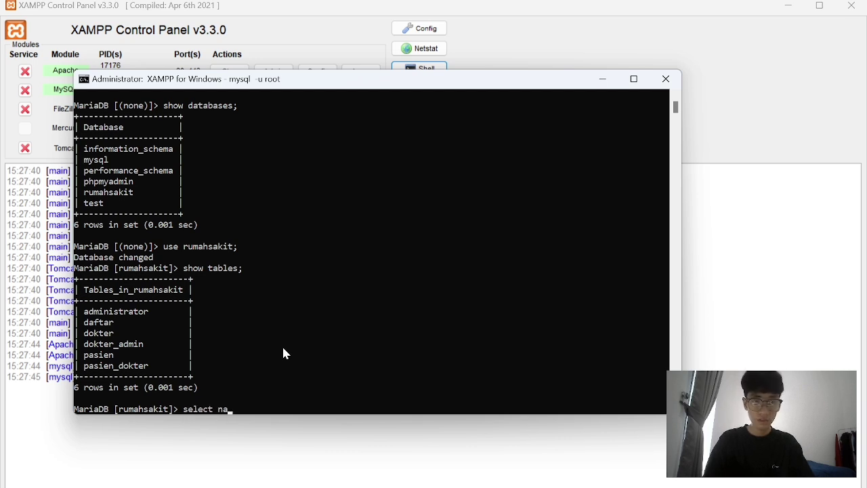
text(ma_pasien)
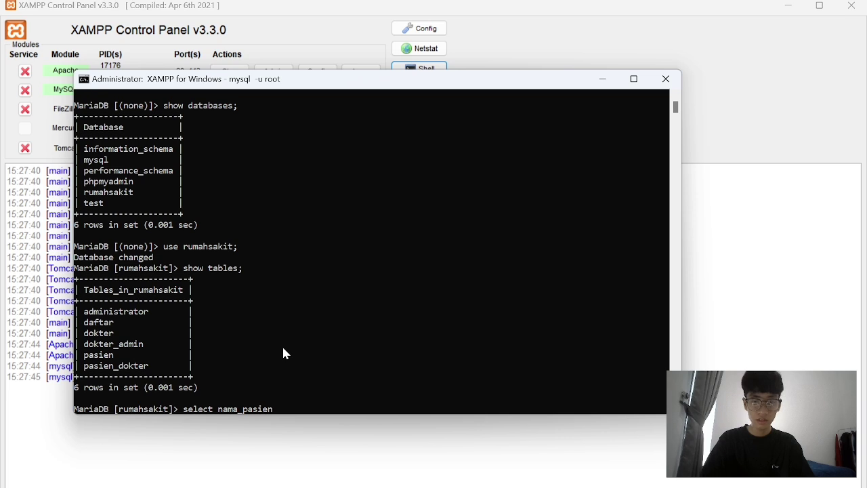
text( from pasien;)
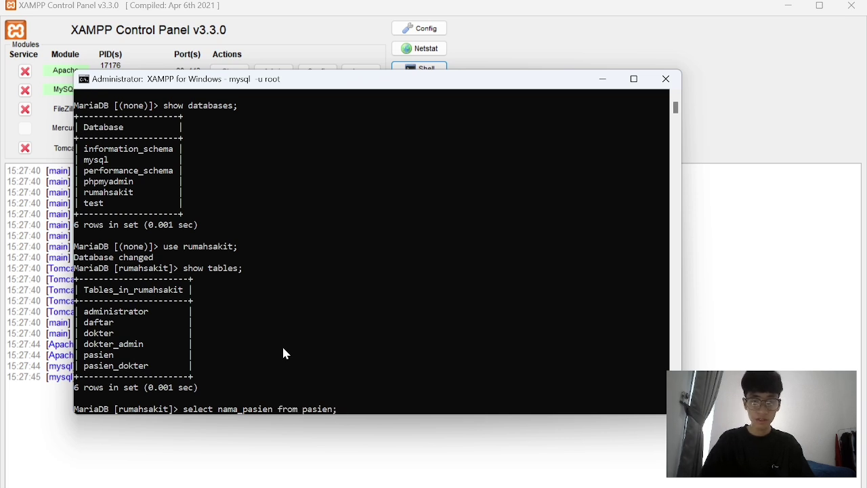
key(Return)
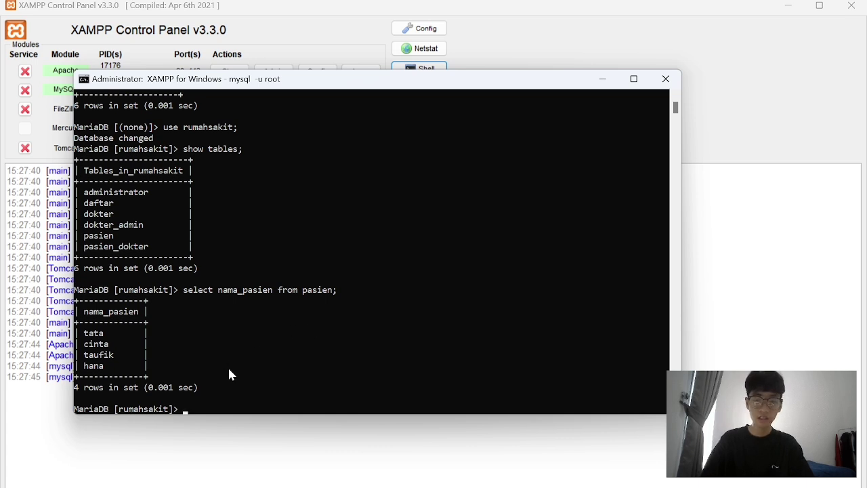
Rerun the query with alamat_pasien and jenis_kelamin columns added, and review the results.
key(Up)
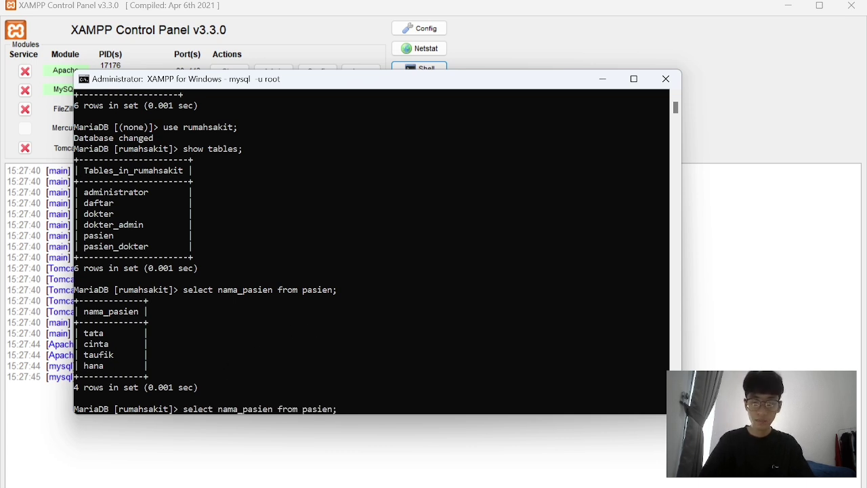
key(Left)
key(Left)
key(Left)
key(Left)
key(Left)
key(Left)
key(Left)
key(Left)
key(Left)
key(Left)
key(Left)
key(Left)
key(Left)
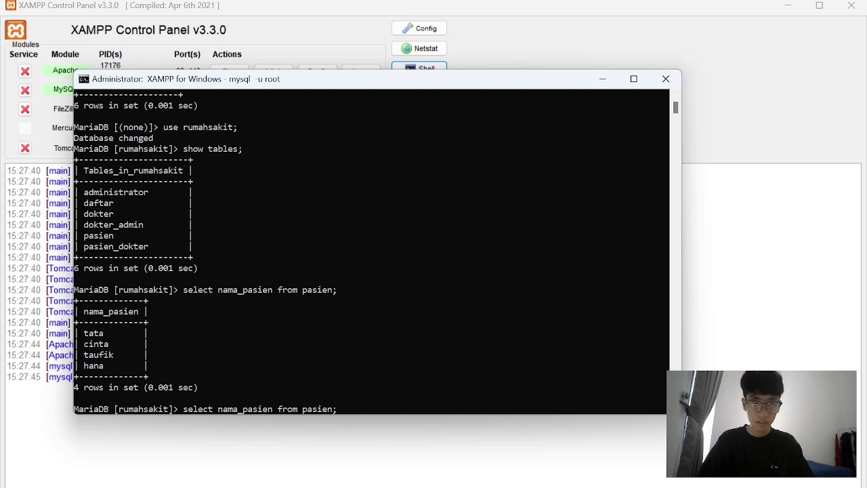
text(,)
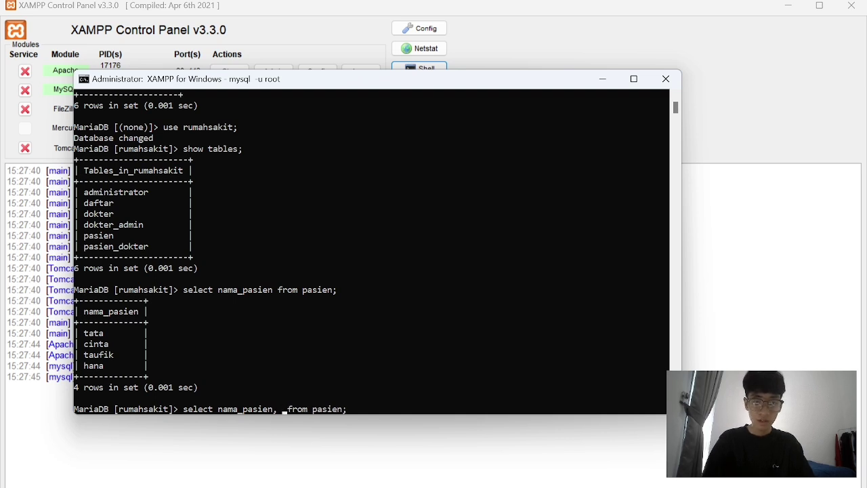
text( alamat )
text(_pa)
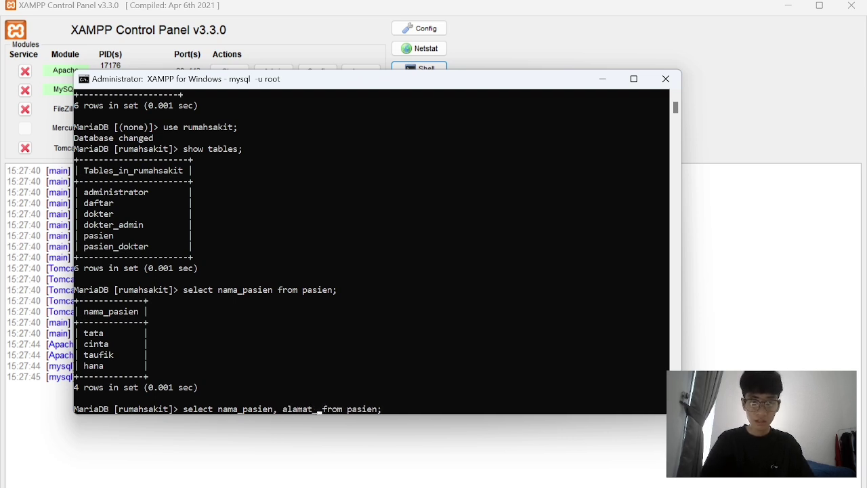
text(sien)
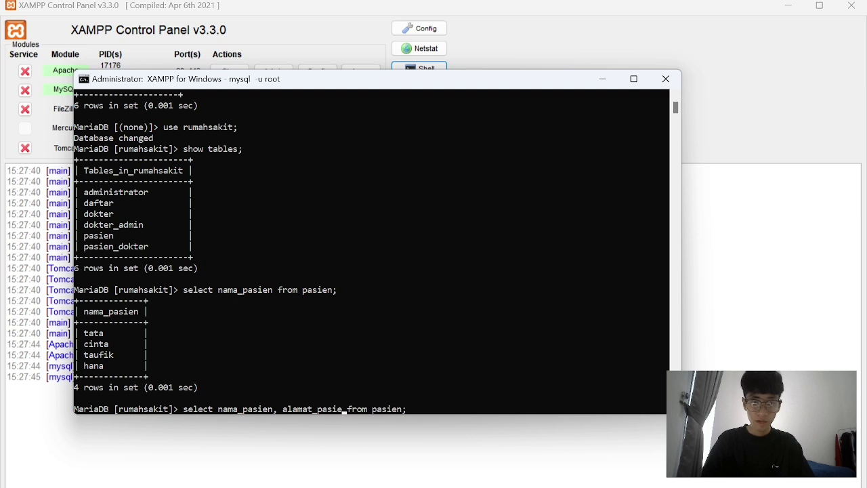
text(, )
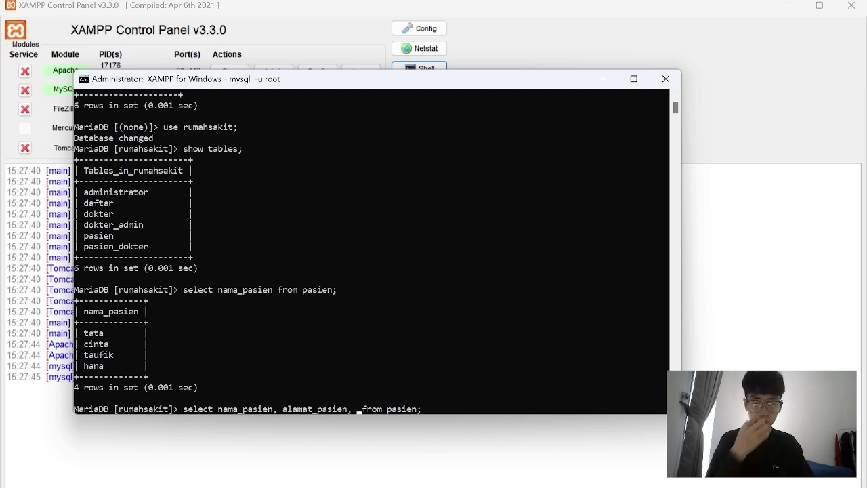
text(jenis_k)
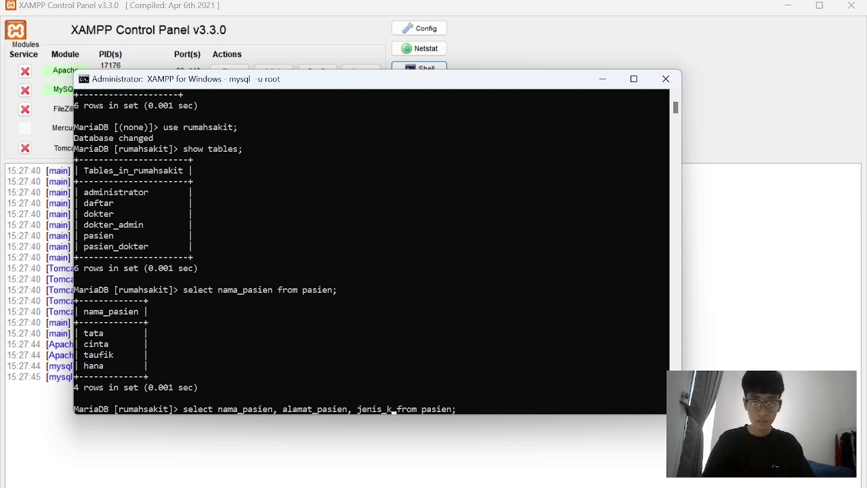
text(elamin)
key(Return)
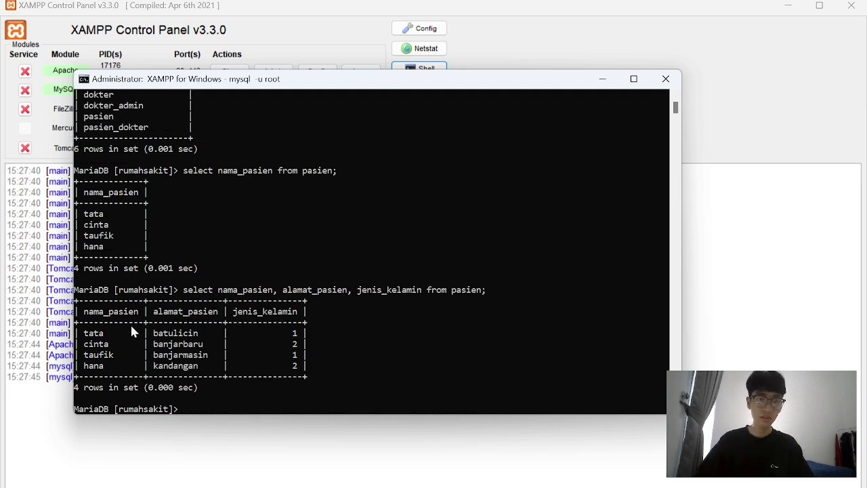
drag(84, 312, 123, 360)
click(125, 366)
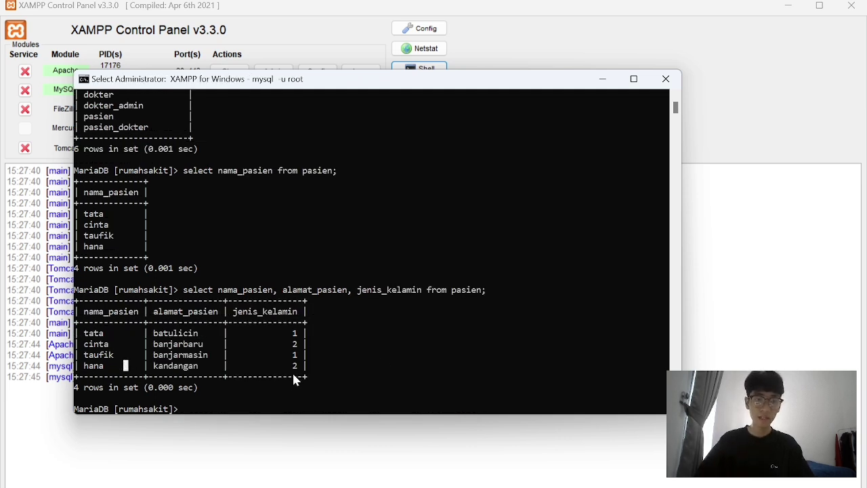
click(189, 409)
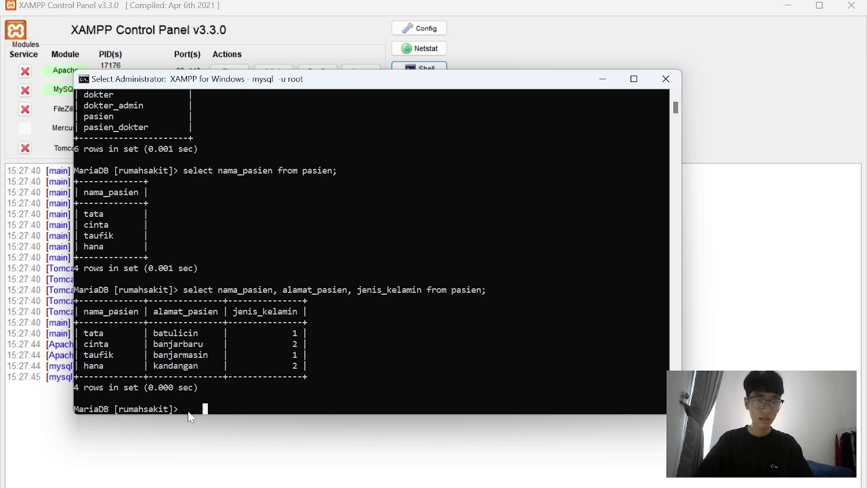
scroll(505, 185, down, 1)
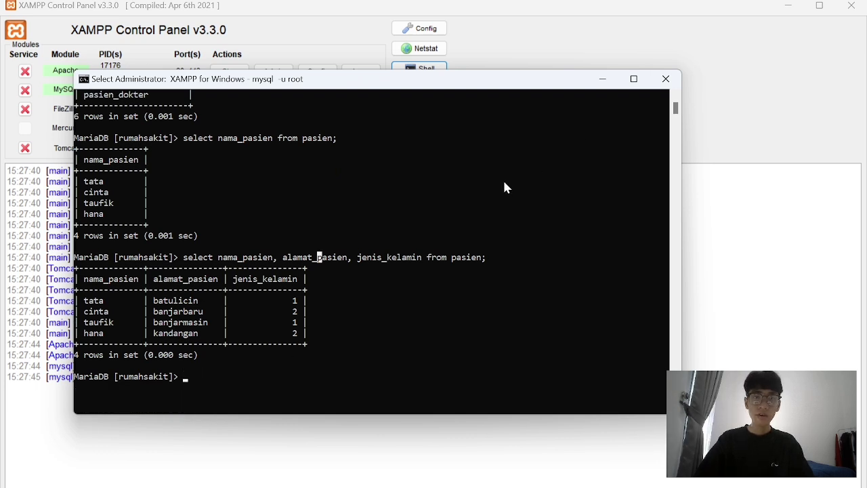